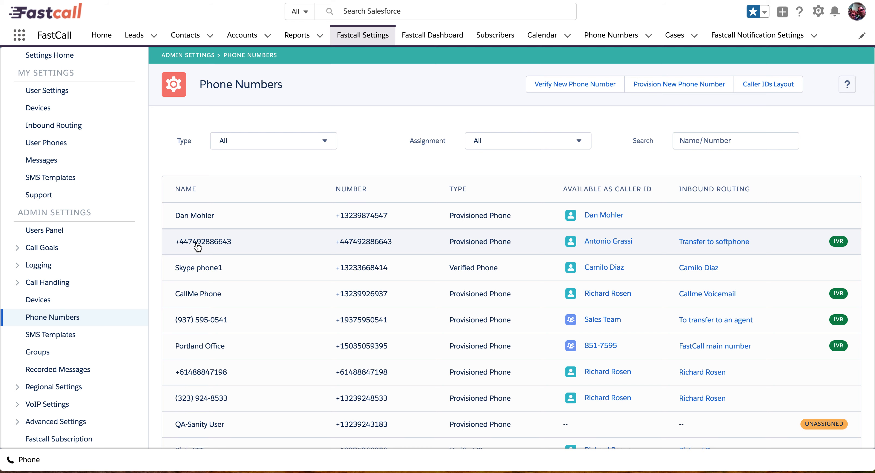
# Open the details of the provisioned number routed to Transfer to softphone and review its inbound routing, caller ID and SMS settings
pyautogui.click(197, 244)
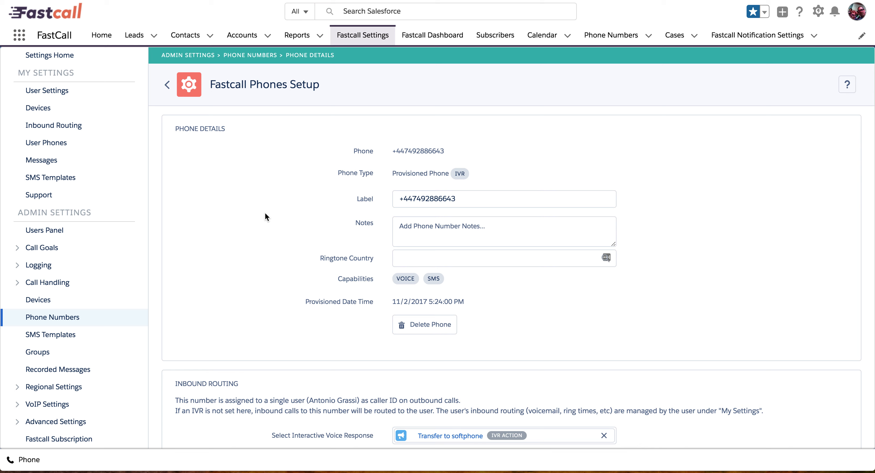
pyautogui.scroll(-2, 265, 213)
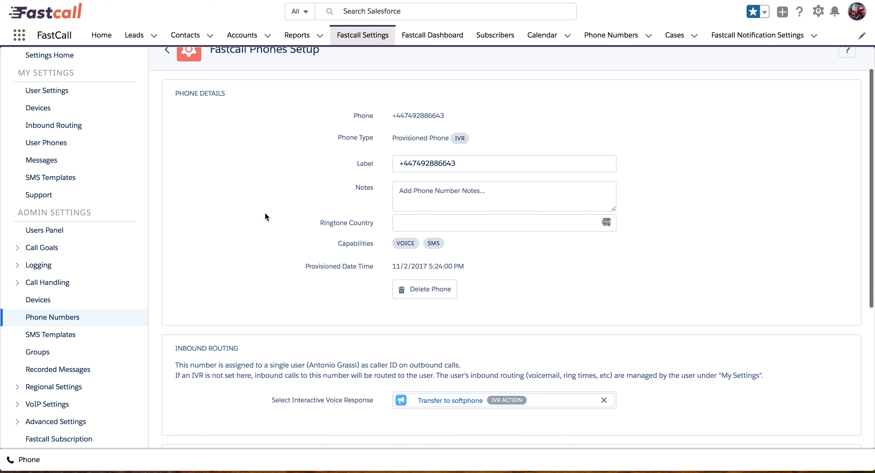
pyautogui.scroll(-1, 265, 213)
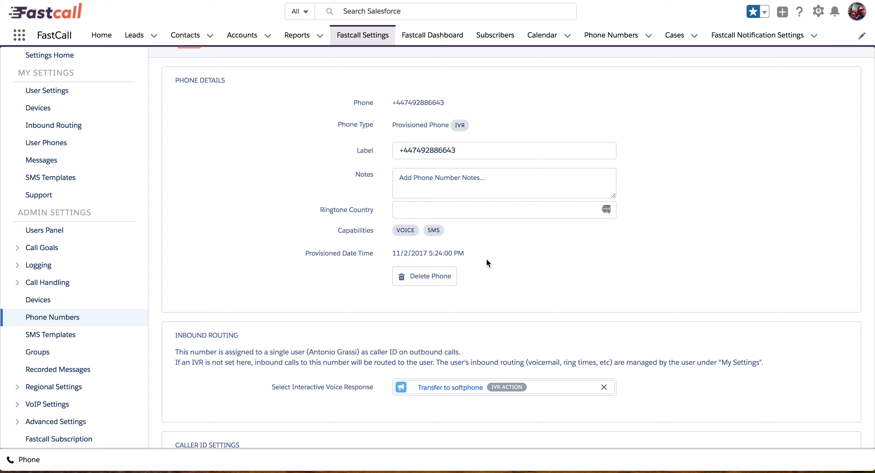
pyautogui.scroll(-5, 487, 259)
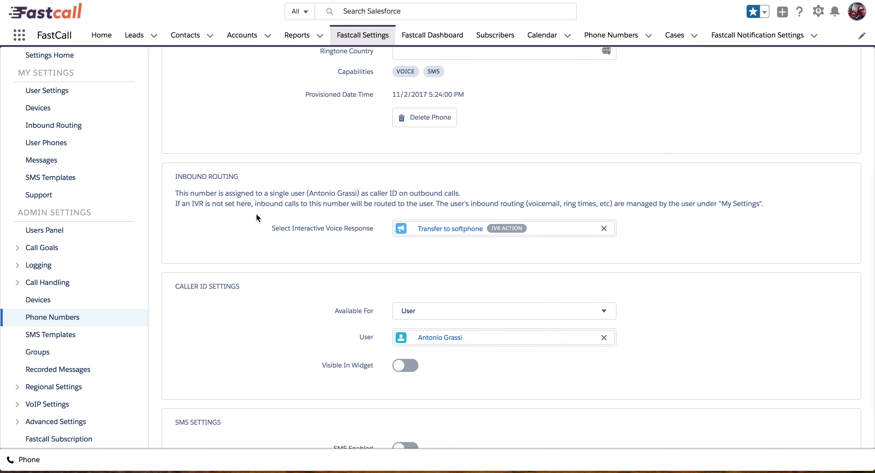
pyautogui.scroll(-1, 257, 218)
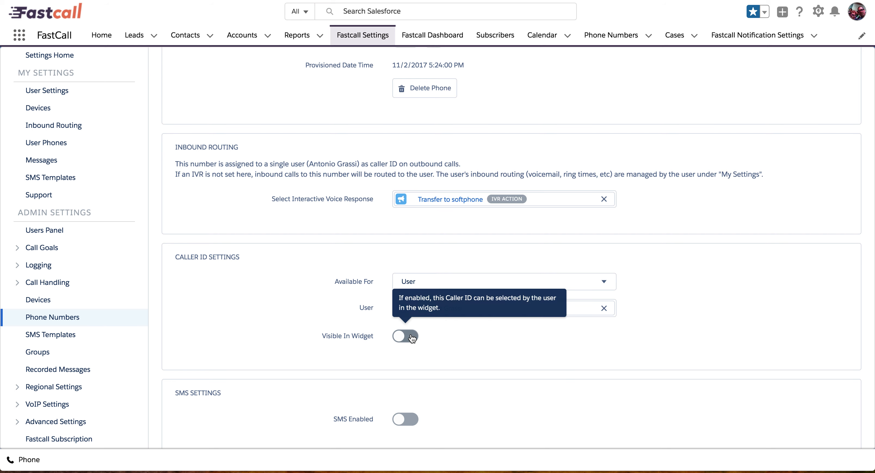
pyautogui.scroll(-2, 306, 325)
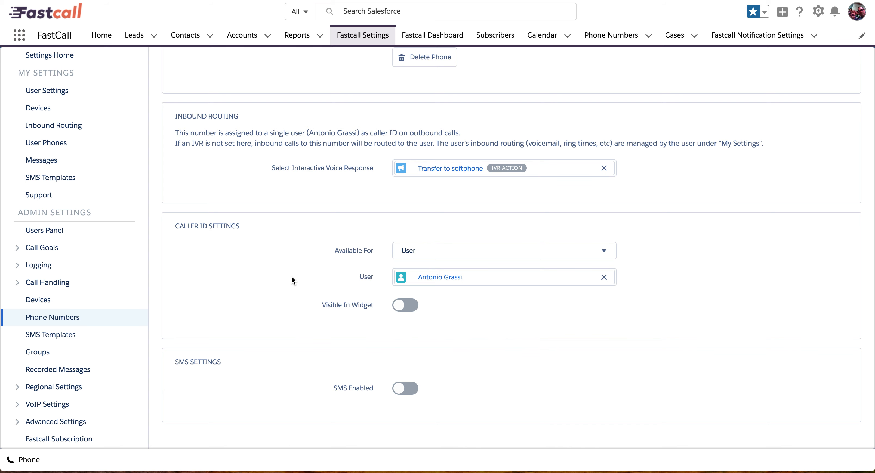
pyautogui.scroll(1, 292, 277)
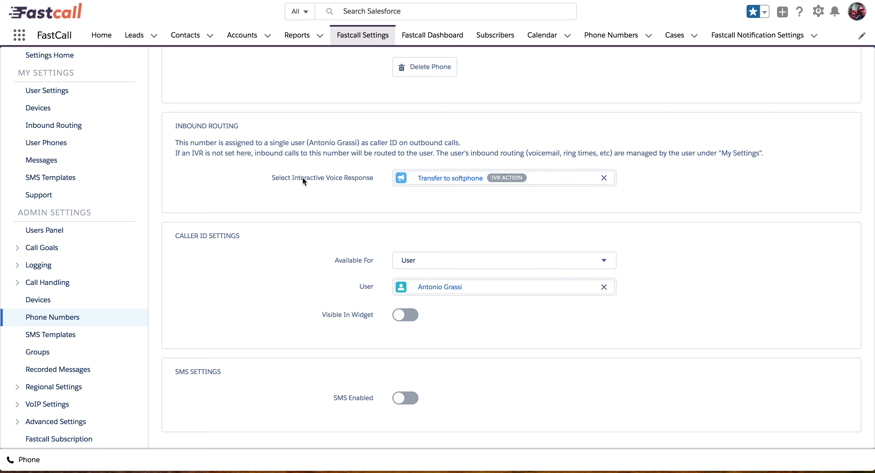
pyautogui.scroll(8, 303, 178)
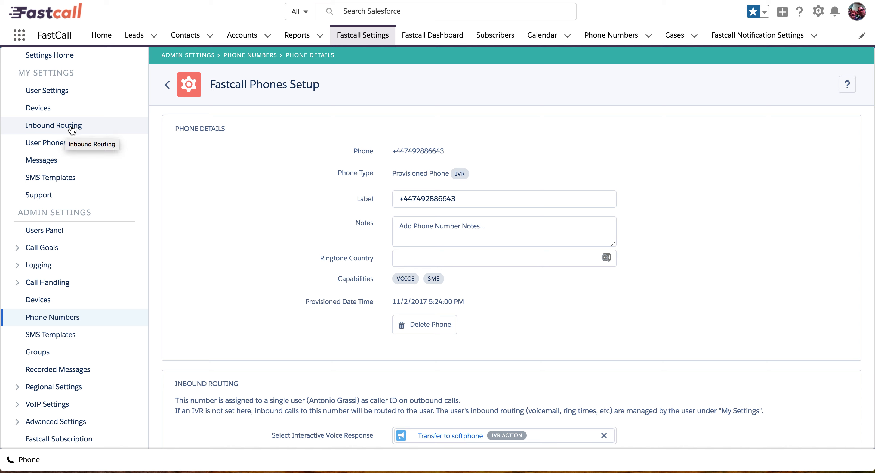
# View the personal inbound routing list, and enable voicemail transcription in the personal user settings
pyautogui.scroll(2, 105, 145)
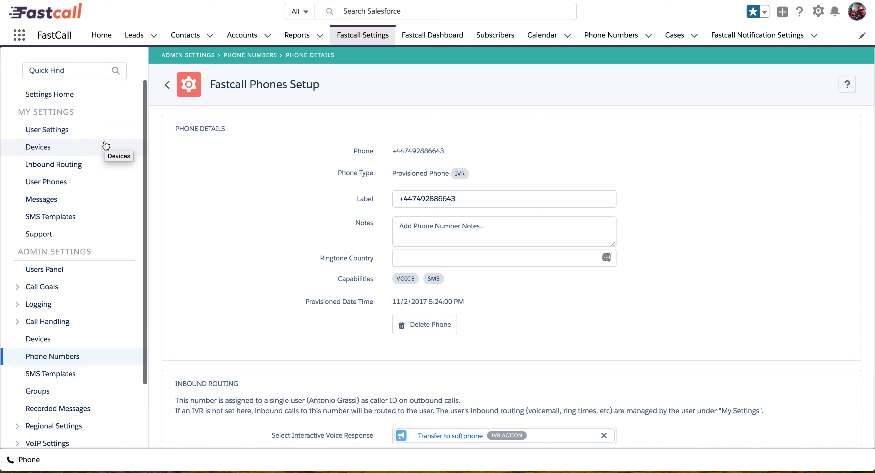
pyautogui.click(54, 166)
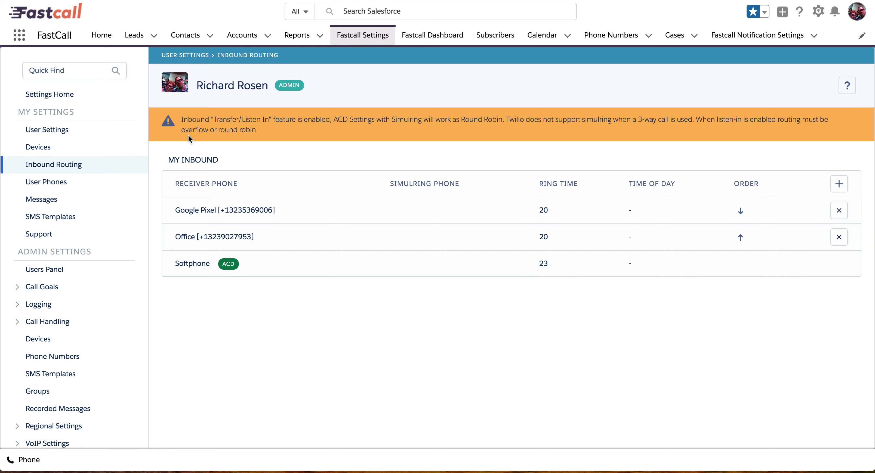
pyautogui.click(49, 133)
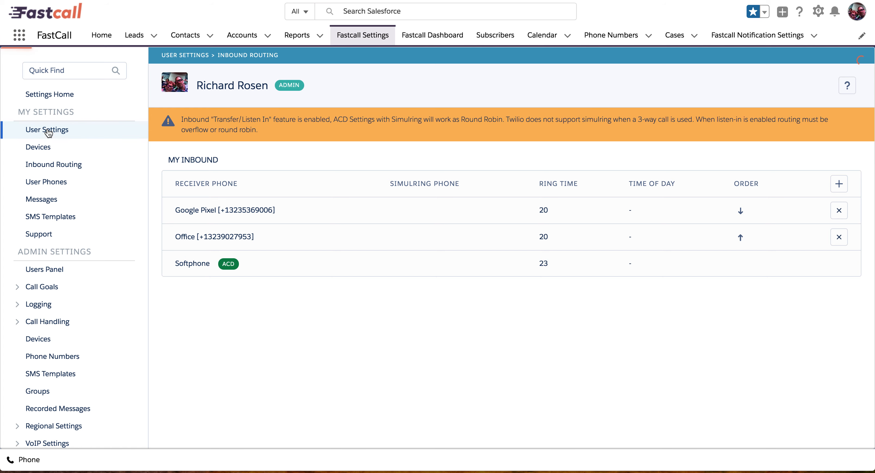
pyautogui.scroll(-10, 271, 199)
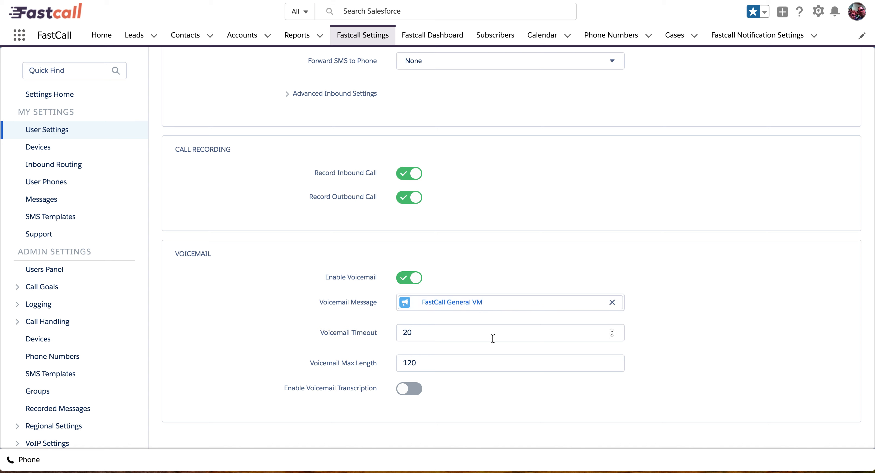
pyautogui.click(414, 389)
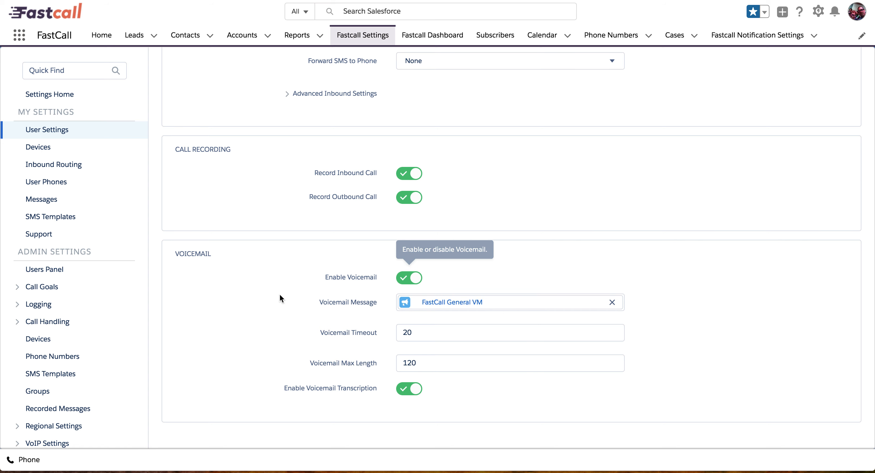
# Compare the personal inbound routing list with the inbound routing of the provisioned number that uses the Transfer to softphone IVR
pyautogui.scroll(1, 278, 295)
pyautogui.scroll(10, 278, 295)
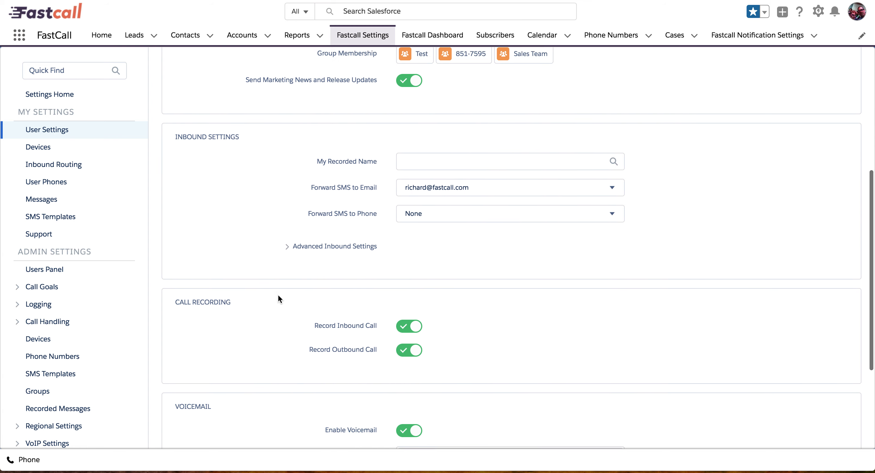
pyautogui.click(72, 166)
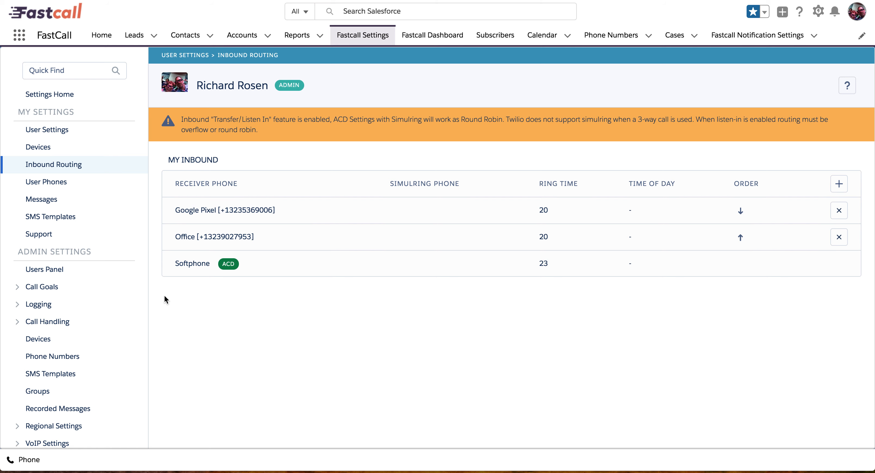
pyautogui.click(55, 357)
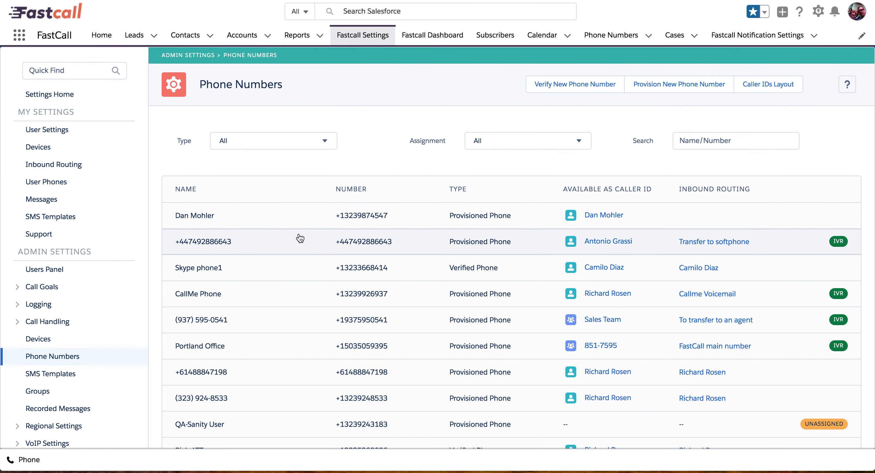
pyautogui.click(258, 246)
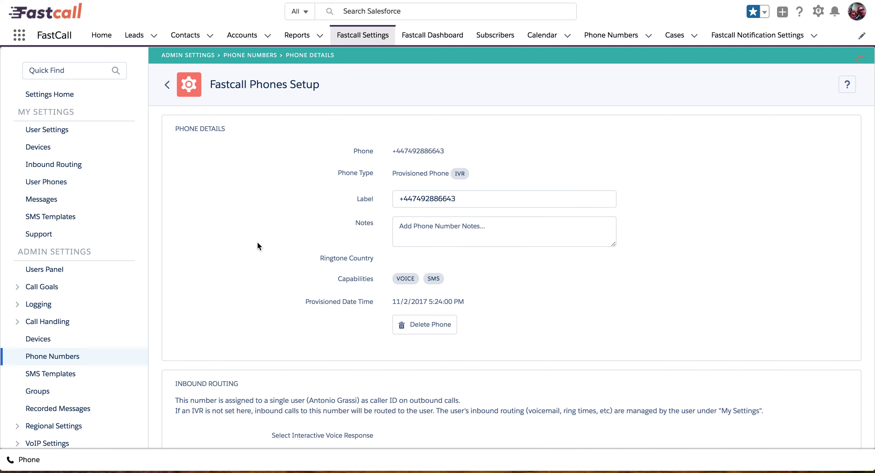
pyautogui.scroll(-6, 258, 242)
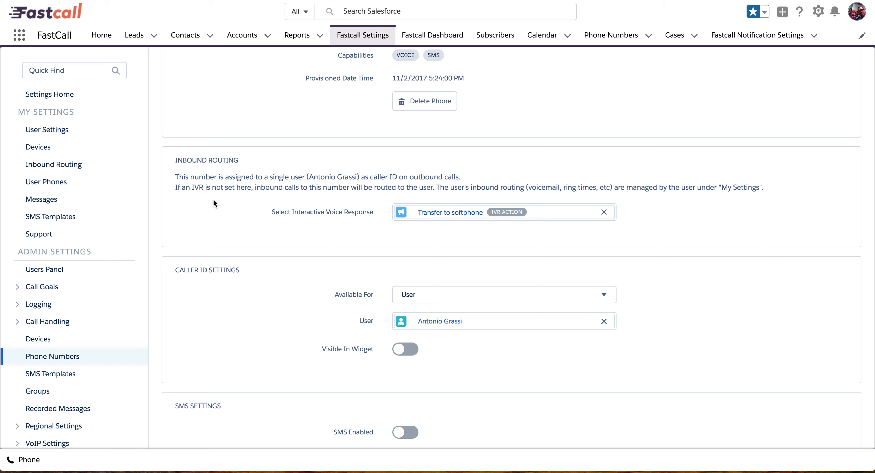
# Open the Interactive Voice Responses page under the admin call handling settings and look over its list of actions
pyautogui.scroll(-2, 68, 323)
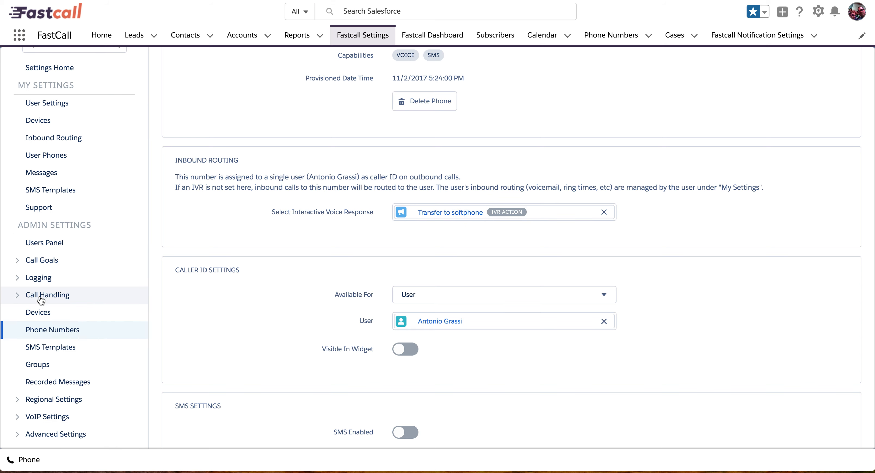
pyautogui.click(45, 296)
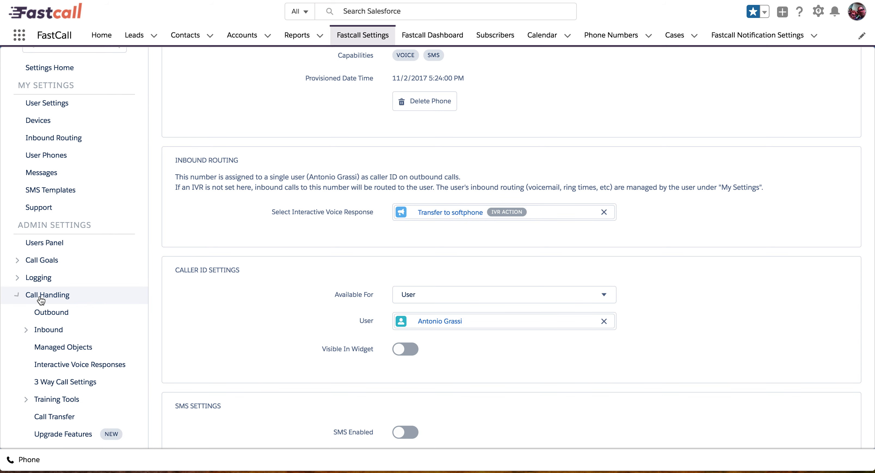
pyautogui.click(51, 331)
pyautogui.click(58, 421)
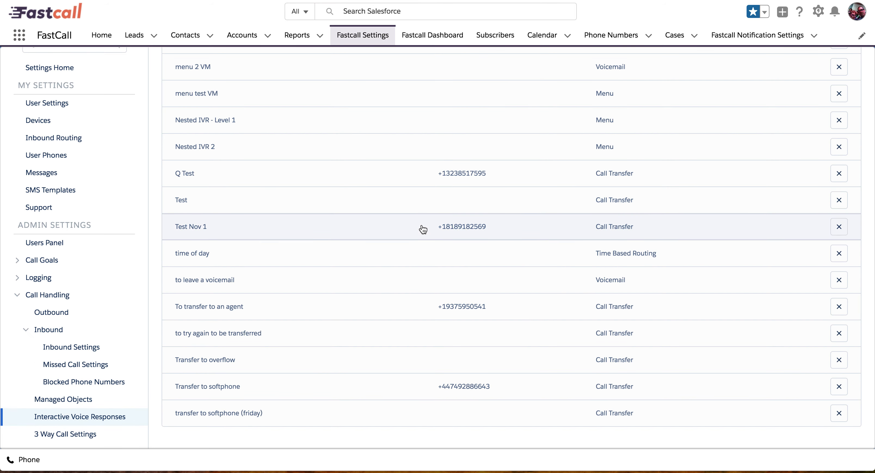
pyautogui.scroll(10, 410, 160)
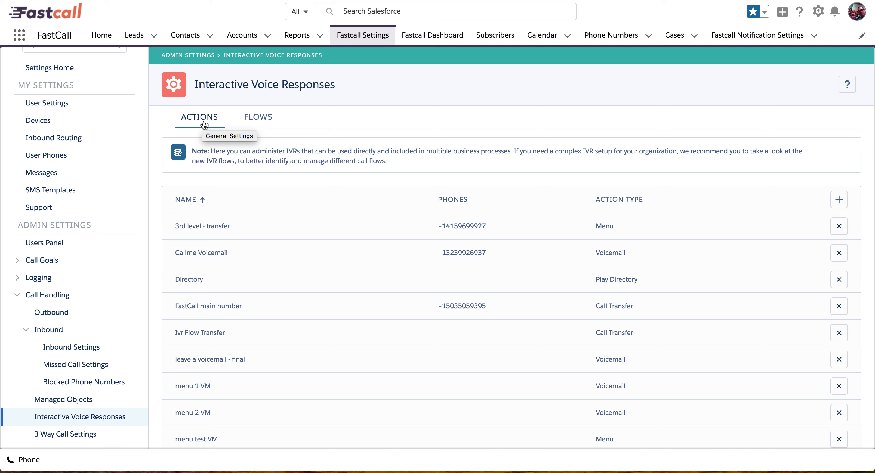
# Start a new interactive voice response that uses the Call Transfer action
pyautogui.click(839, 200)
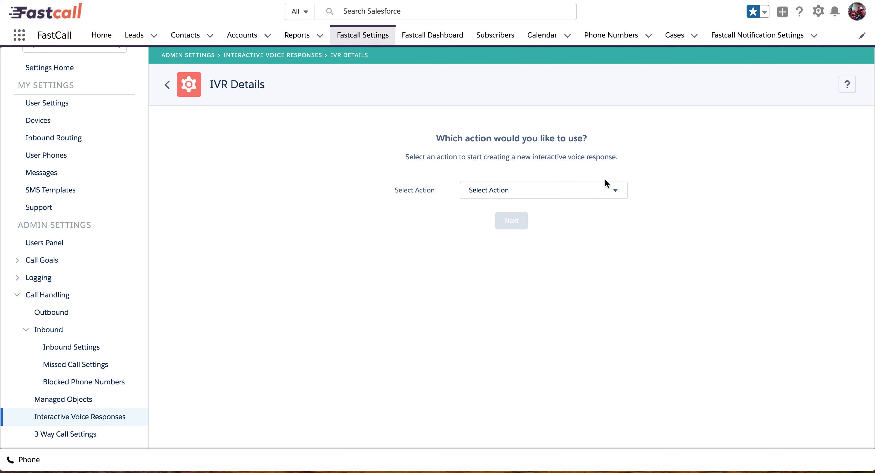
pyautogui.click(593, 192)
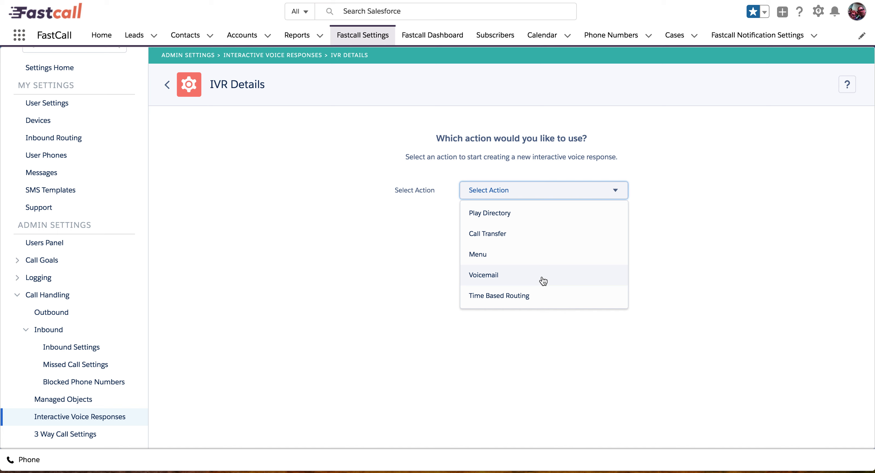
pyautogui.click(495, 233)
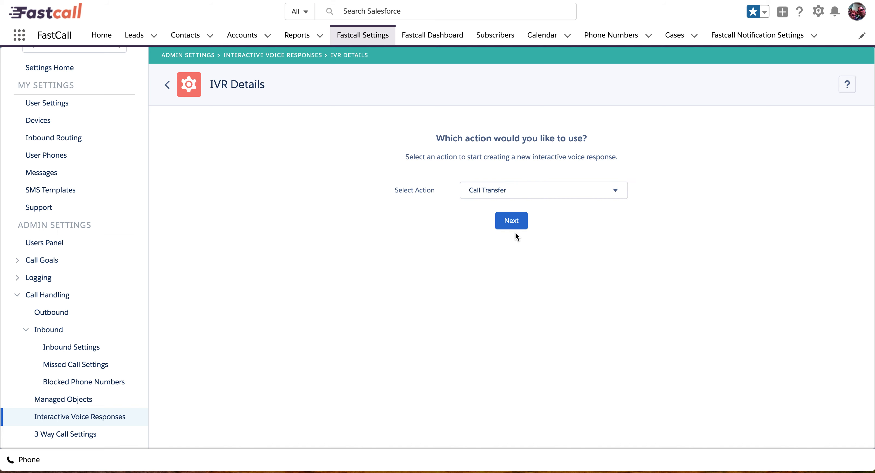
pyautogui.click(510, 221)
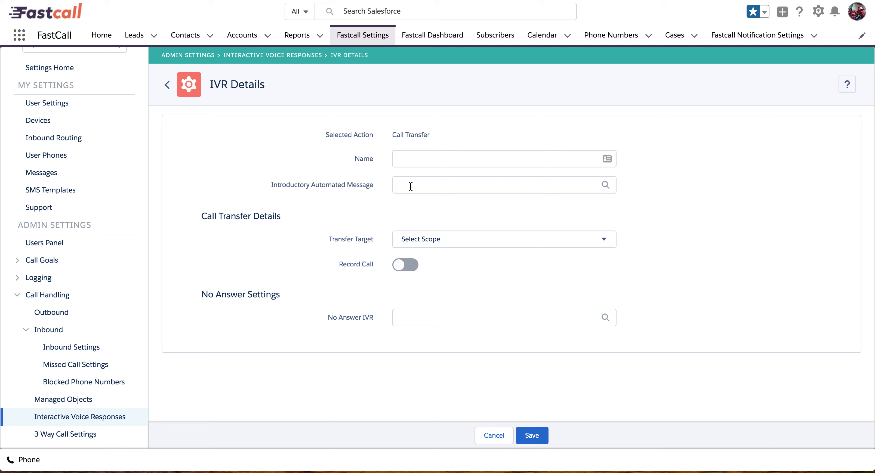
# Set the call transfer target to Group and choose Group Astro as the group to transfer to
pyautogui.click(457, 241)
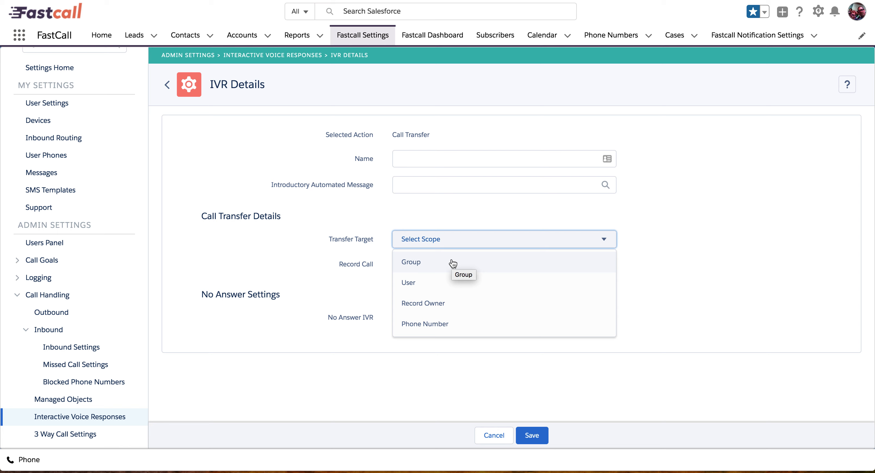
pyautogui.click(453, 264)
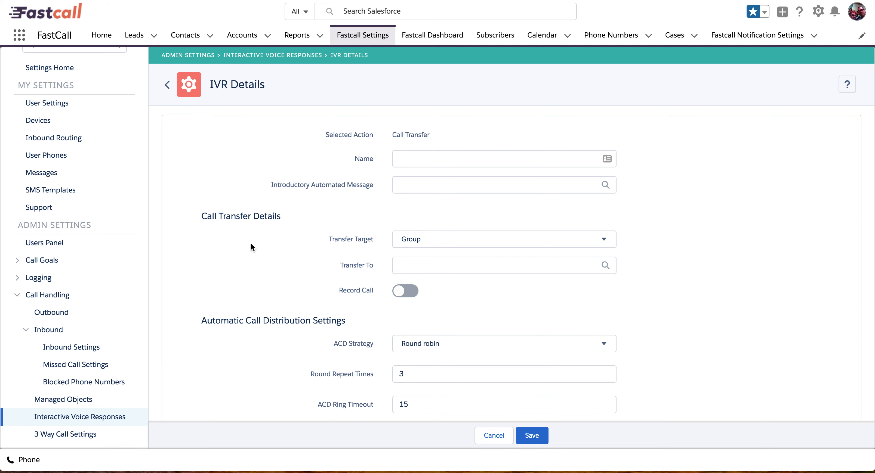
pyautogui.scroll(-1, 57, 343)
pyautogui.scroll(-4, 58, 342)
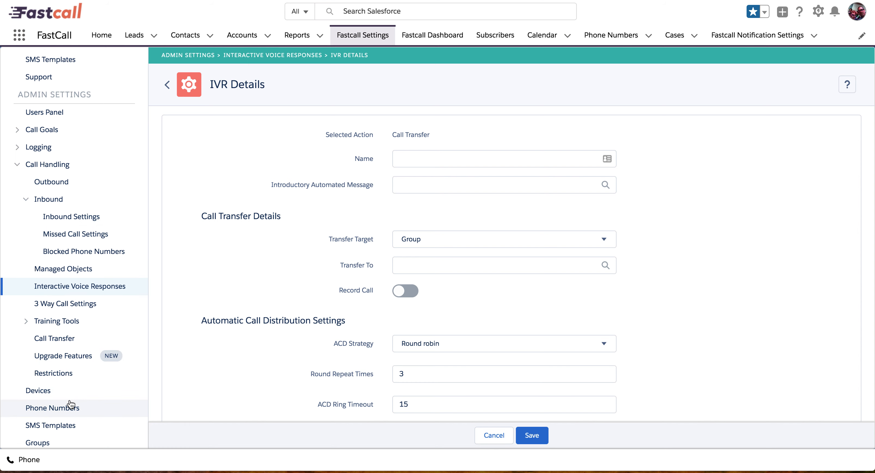
pyautogui.scroll(-1, 80, 394)
pyautogui.click(443, 265)
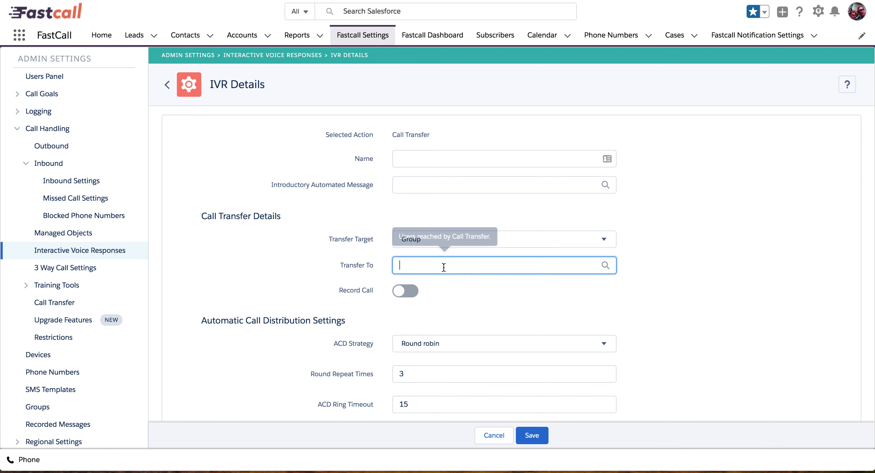
pyautogui.click(438, 306)
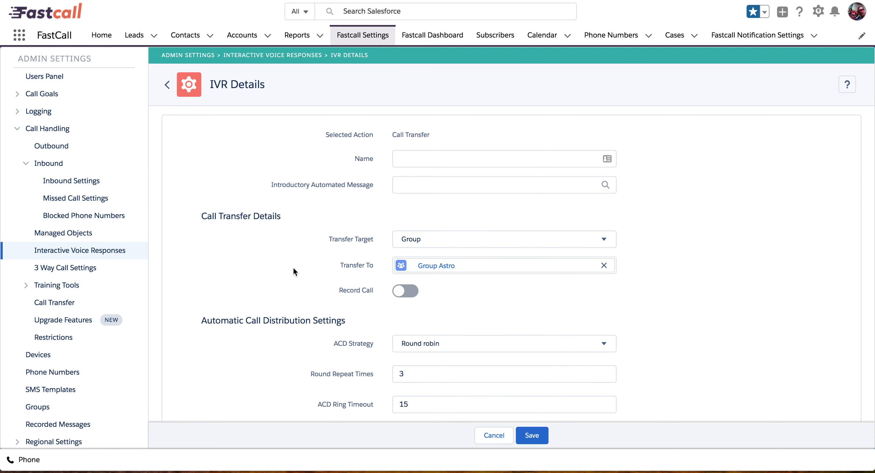
# Set the ACD ring timeout to 20 and the ACD strategy to Round robin queue (Beta)
pyautogui.scroll(-2, 293, 268)
pyautogui.scroll(-2, 293, 268)
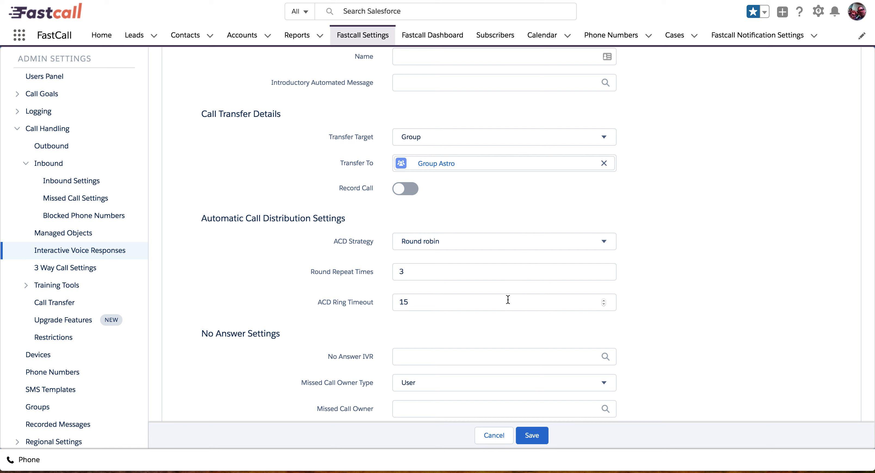
pyautogui.moveTo(412, 299); pyautogui.dragTo(394, 299)
pyautogui.write('20')
pyautogui.hotkey('shift', 'Tab')
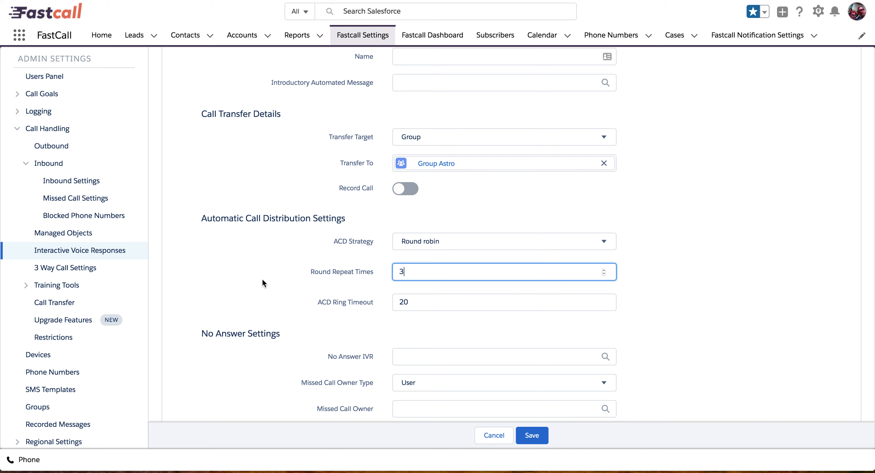
pyautogui.click(412, 273)
pyautogui.click(537, 246)
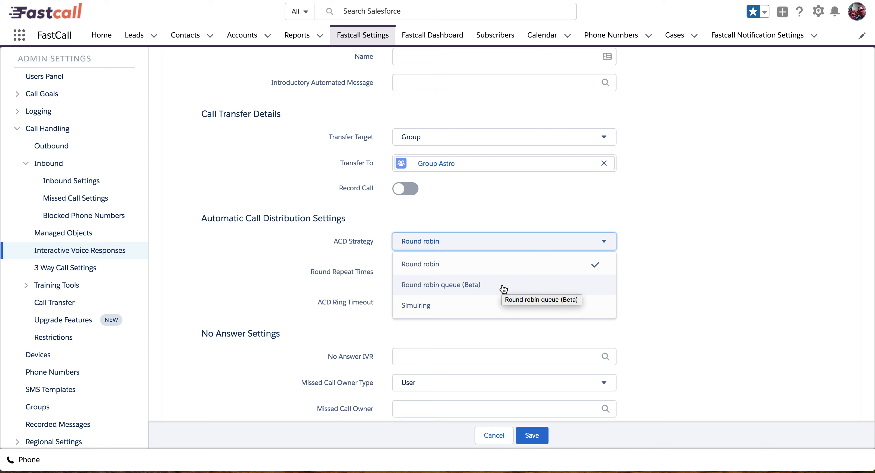
pyautogui.click(437, 289)
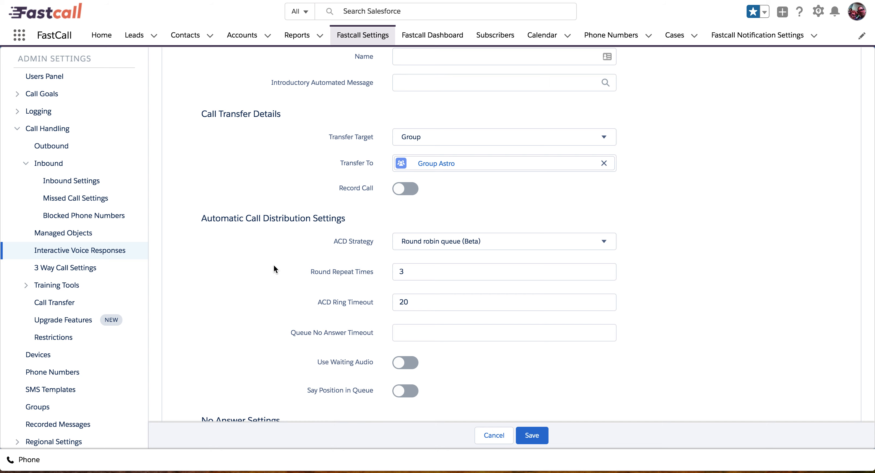
# Enable waiting audio and the spoken queue position in the call transfer's Automatic Call Distribution settings
pyautogui.scroll(-5, 255, 266)
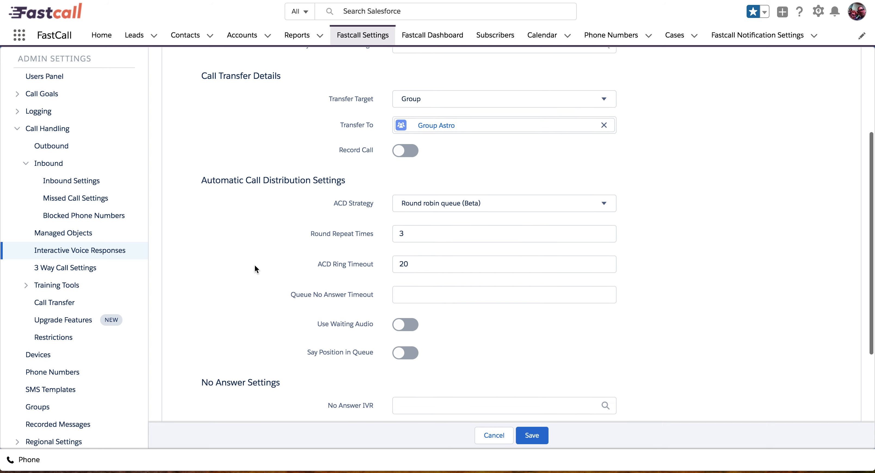
pyautogui.scroll(-3, 255, 265)
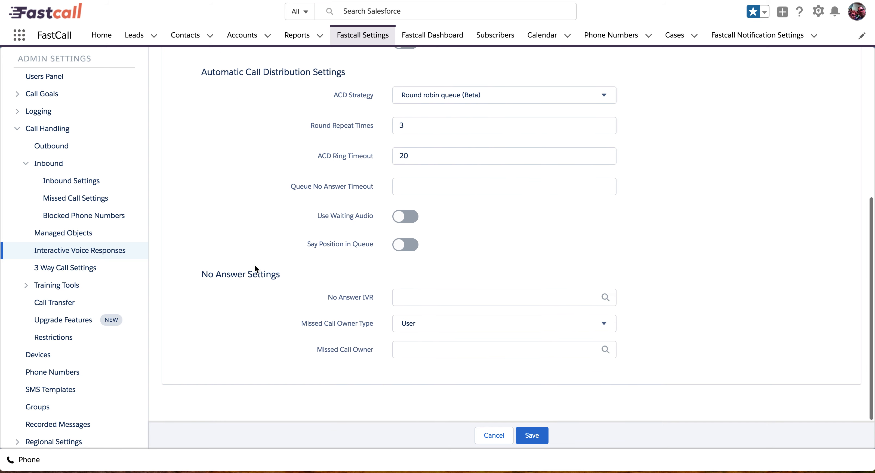
pyautogui.click(412, 218)
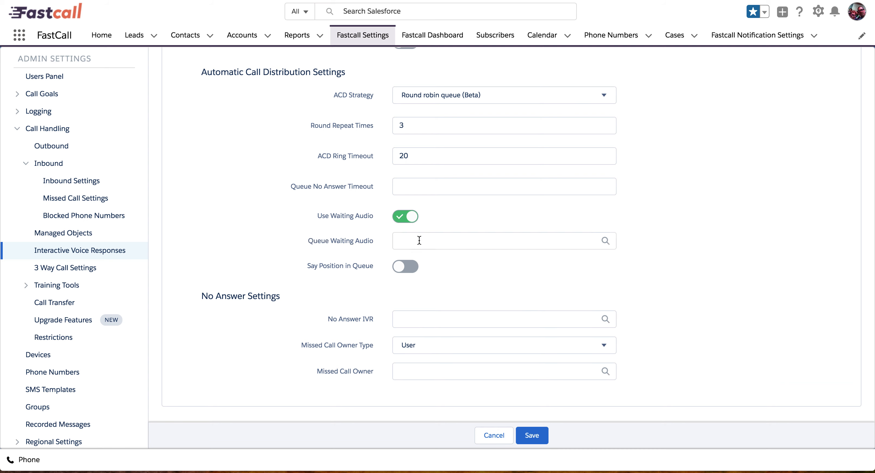
pyautogui.click(406, 267)
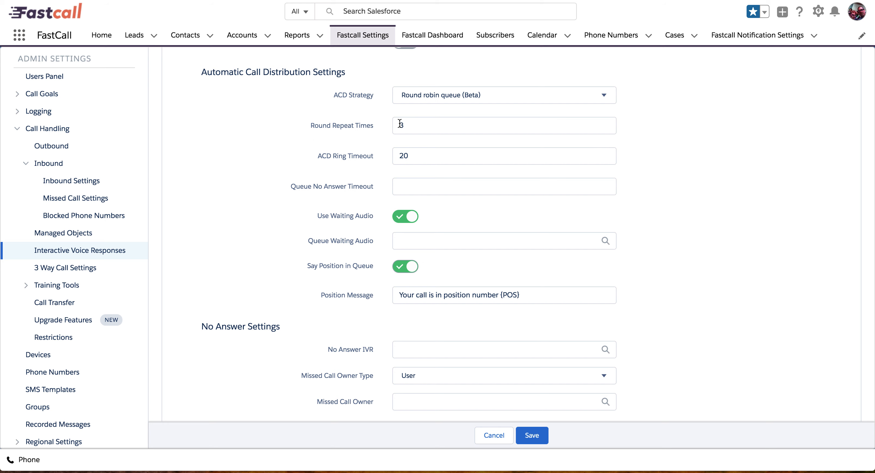
# Switch the ACD strategy to Round robin and back to Round robin queue (Beta) to compare their settings
pyautogui.click(448, 99)
pyautogui.click(444, 117)
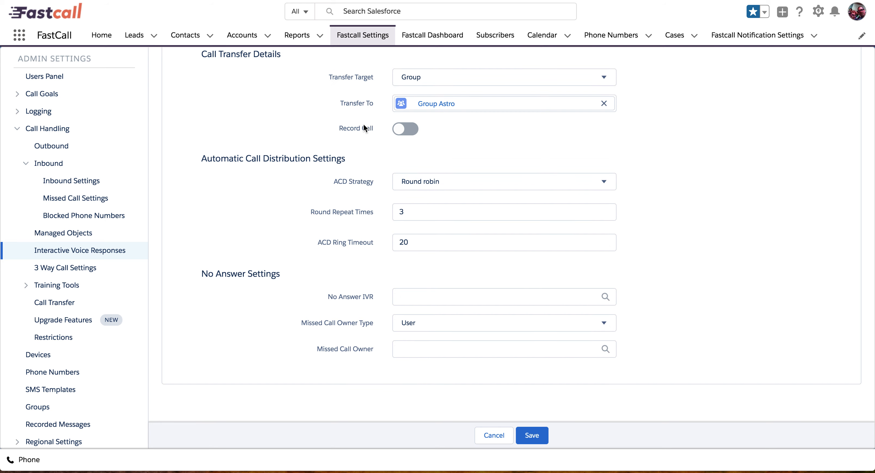
pyautogui.scroll(5, 294, 110)
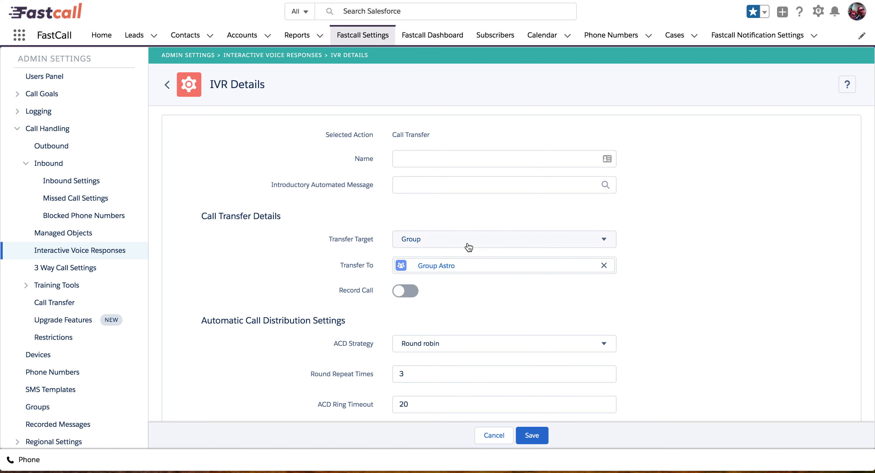
pyautogui.scroll(-2, 285, 267)
pyautogui.click(475, 303)
pyautogui.click(466, 341)
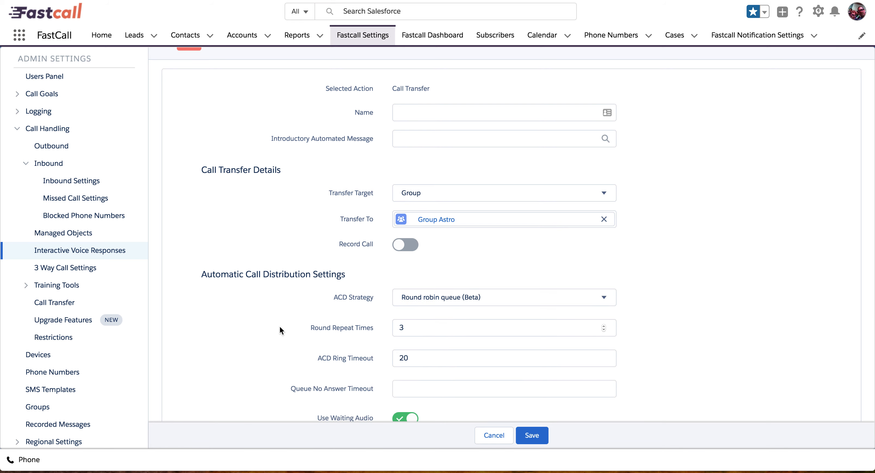
# Review the Queue No Answer Timeout setting and the interactive voice responses offered for No Answer IVR
pyautogui.scroll(-7, 279, 328)
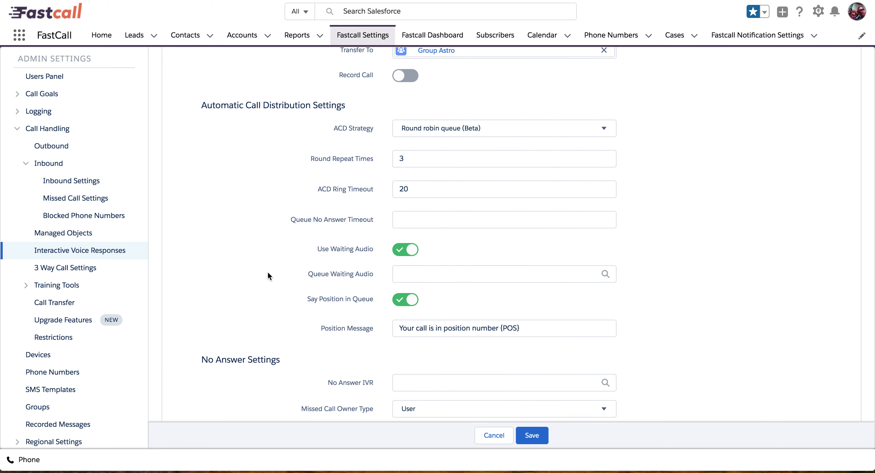
pyautogui.scroll(-3, 268, 273)
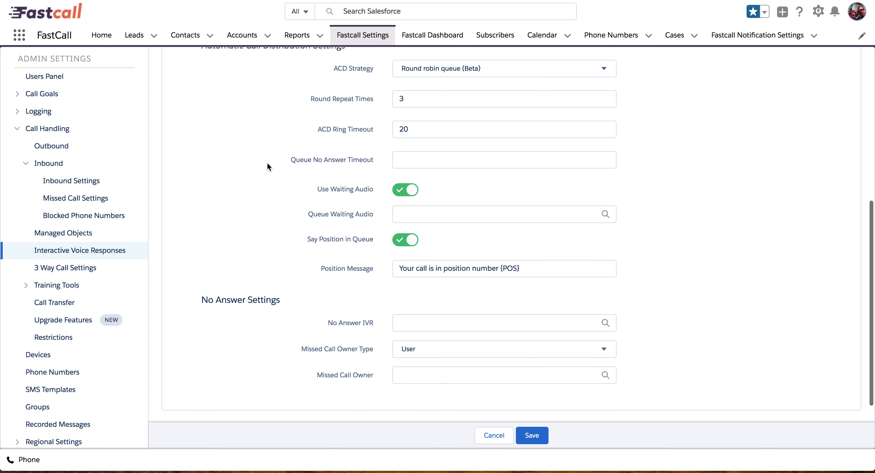
pyautogui.click(418, 165)
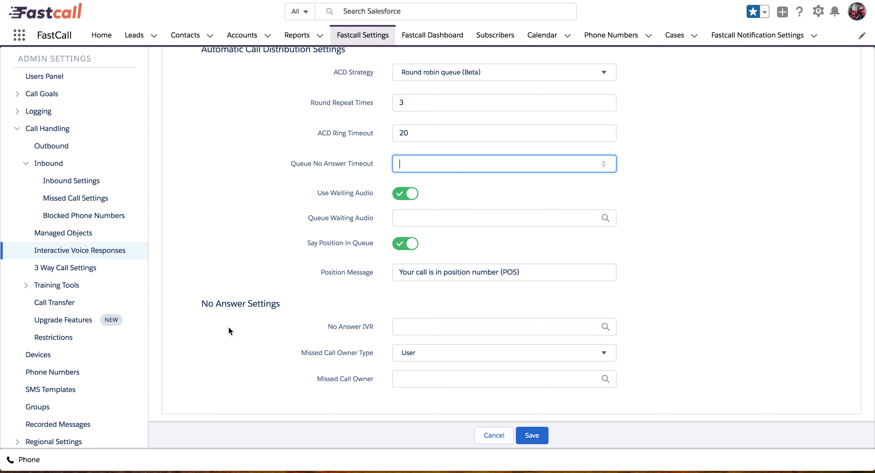
pyautogui.scroll(-2, 252, 188)
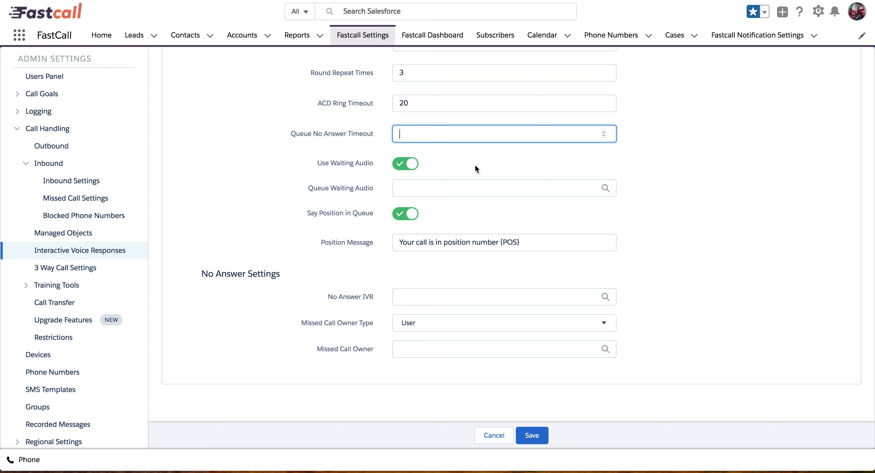
pyautogui.click(478, 293)
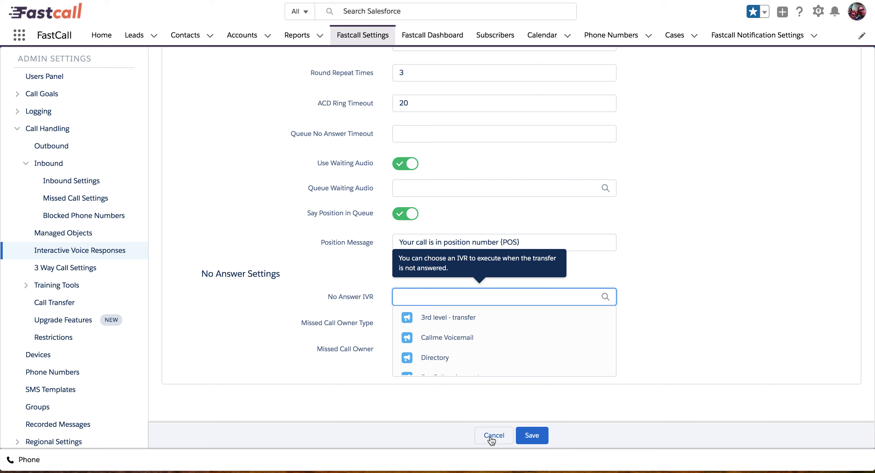
# Create and save a new Fastcall group labelled Test
pyautogui.click(38, 411)
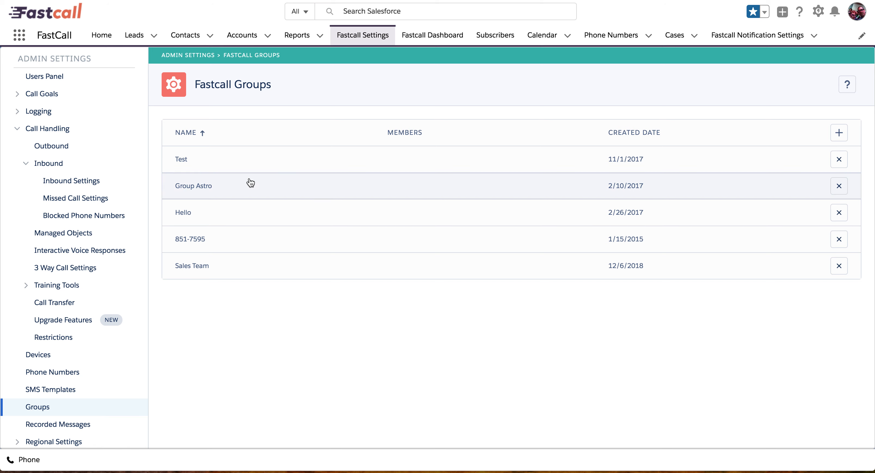
pyautogui.click(838, 133)
pyautogui.click(461, 152)
pyautogui.write('Test')
pyautogui.click(535, 436)
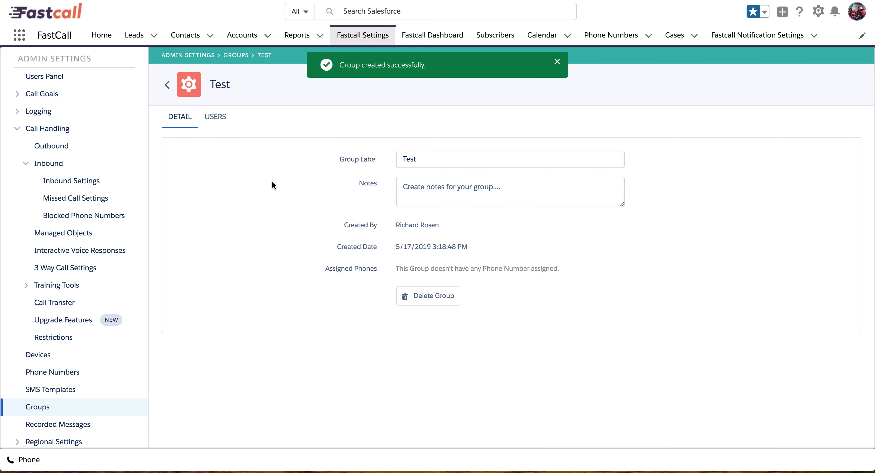
# Look over the users available for assignment to the new Test group and leave without assigning anyone
pyautogui.click(217, 118)
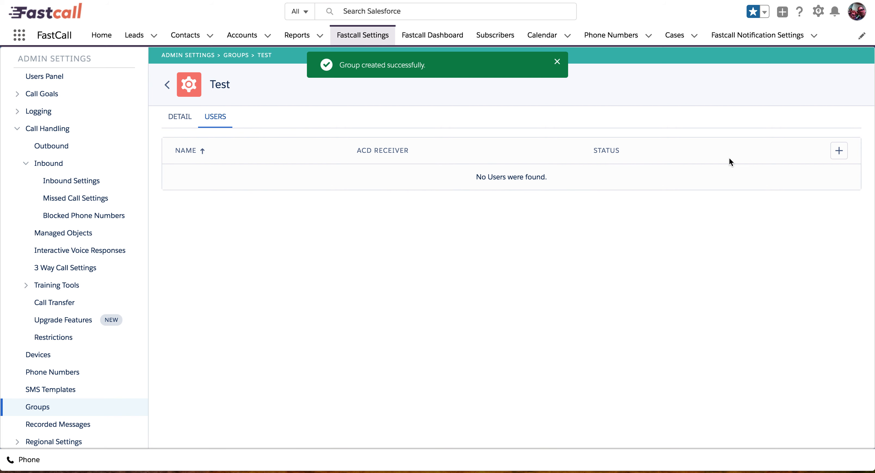
pyautogui.click(838, 151)
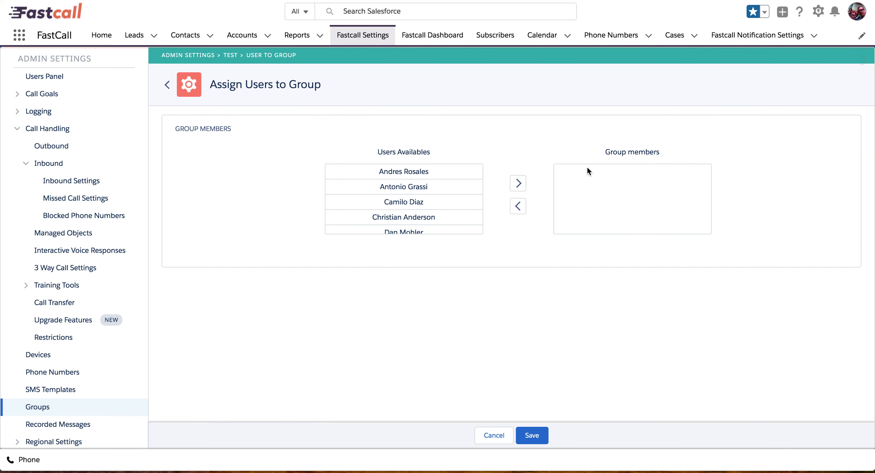
pyautogui.scroll(-5, 404, 205)
pyautogui.scroll(5, 404, 206)
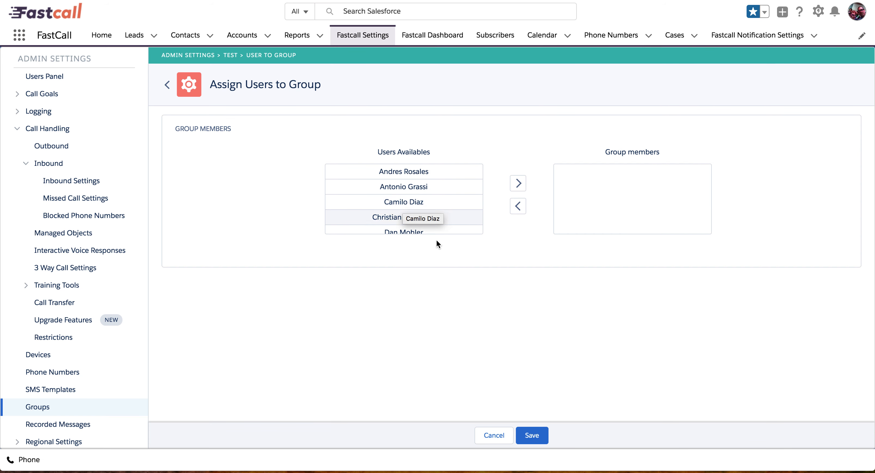
pyautogui.click(493, 441)
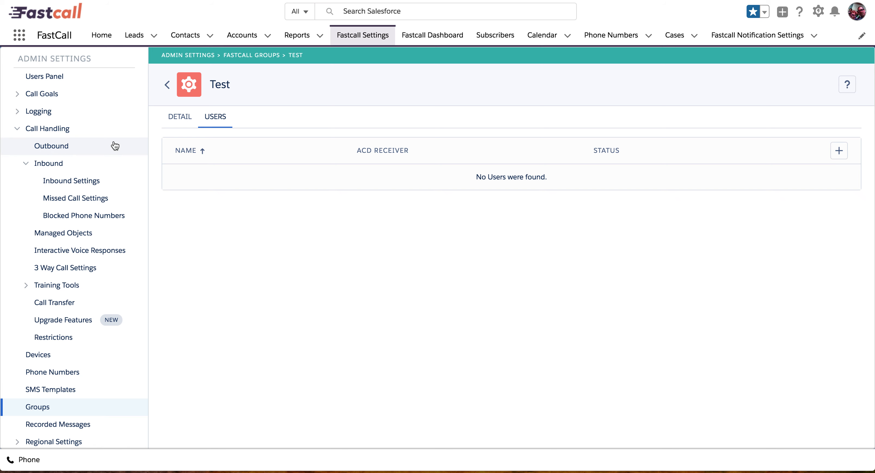
# Review the personal Inbound Routing phone list and the admin Inbound Settings for voicemail, inbound search and leads
pyautogui.scroll(10, 113, 143)
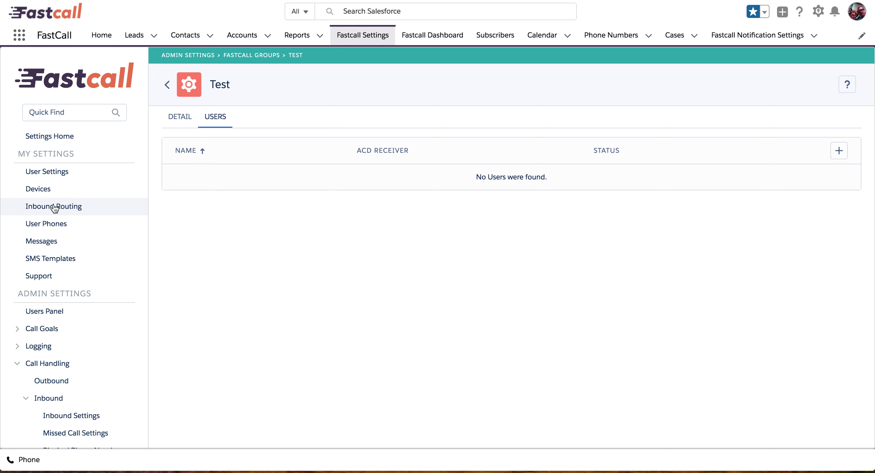
pyautogui.click(58, 209)
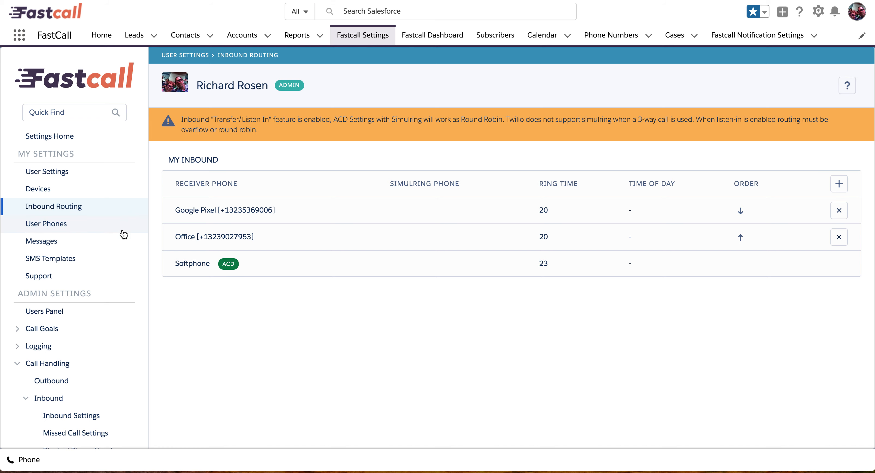
pyautogui.scroll(-5, 123, 234)
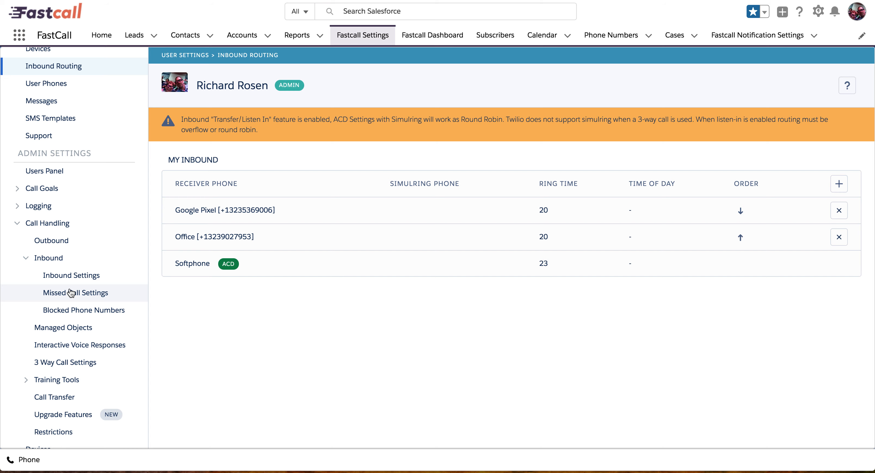
pyautogui.click(71, 278)
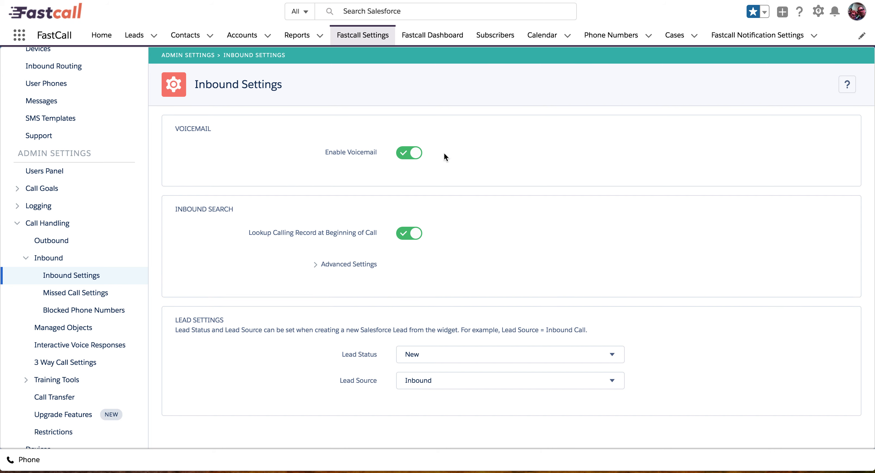
# Enable automatic user logout after 3 missed calls in the Missed Call Settings
pyautogui.click(81, 294)
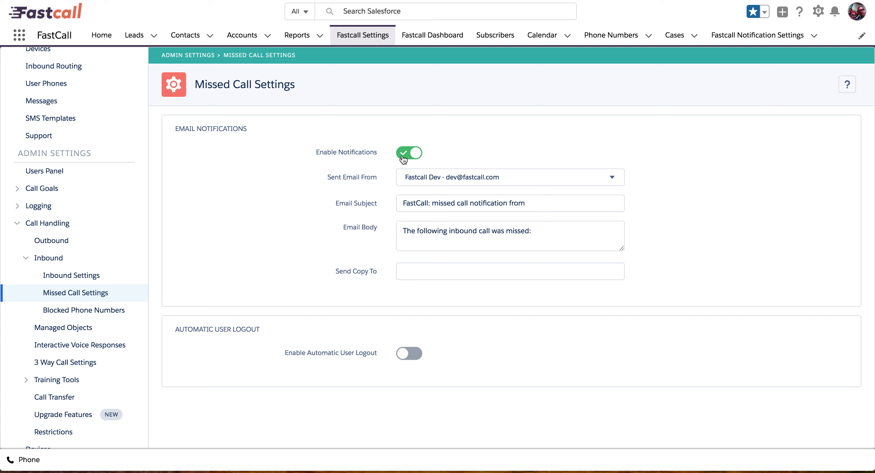
pyautogui.click(422, 271)
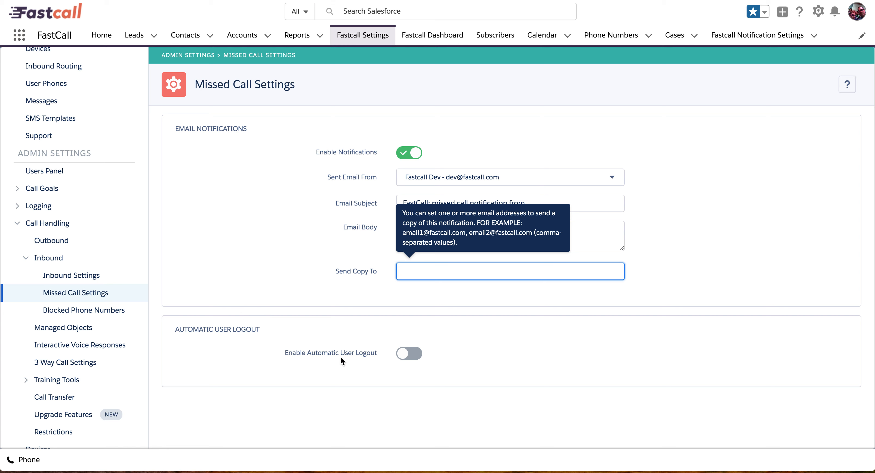
pyautogui.click(424, 353)
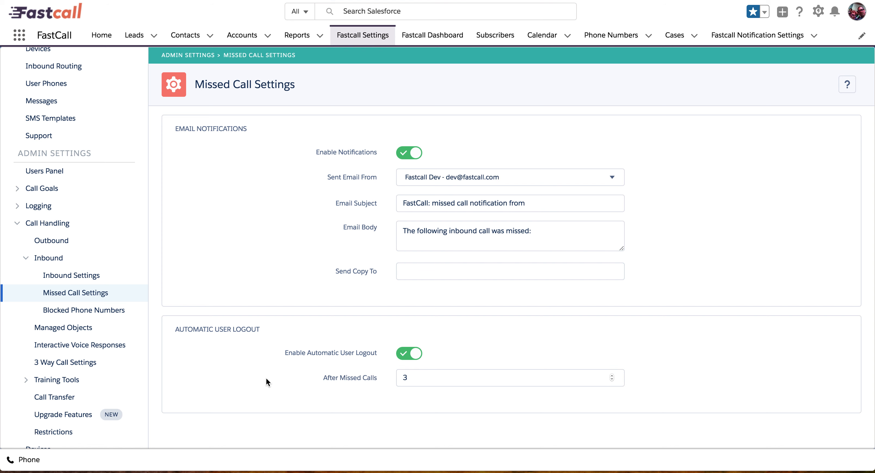
pyautogui.click(614, 382)
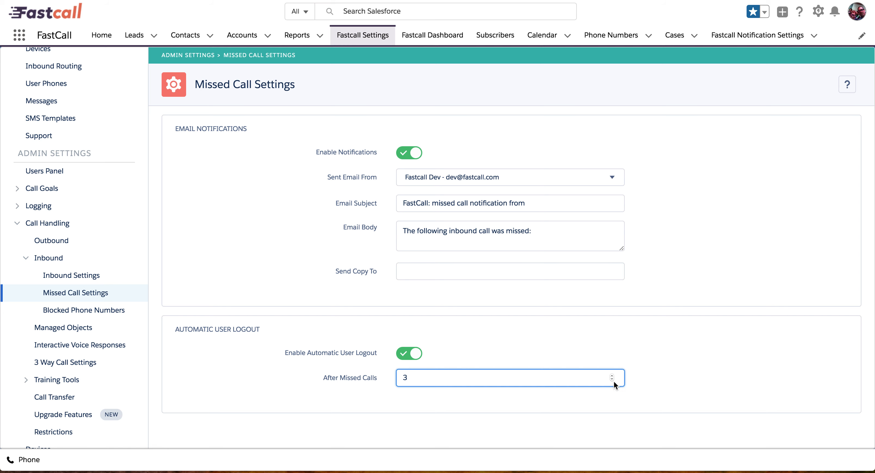
pyautogui.click(611, 380)
pyautogui.click(611, 376)
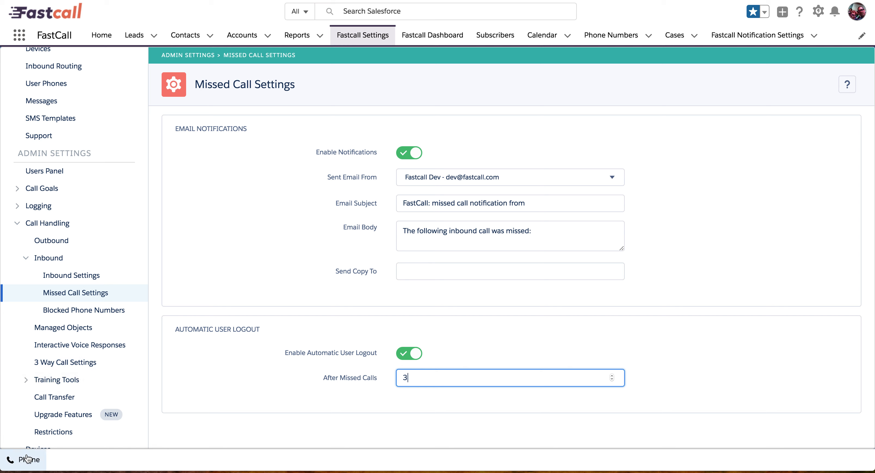
# Set the phone widget's status to Available and minimise the widget
pyautogui.click(27, 466)
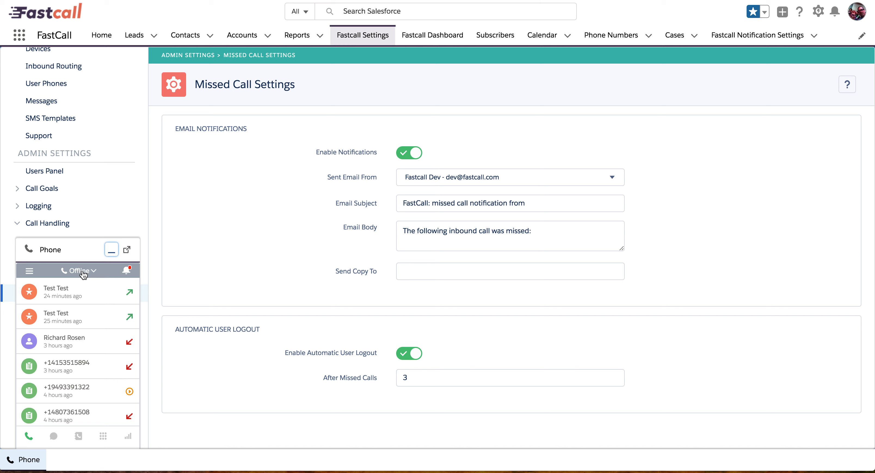
pyautogui.click(84, 273)
pyautogui.click(83, 284)
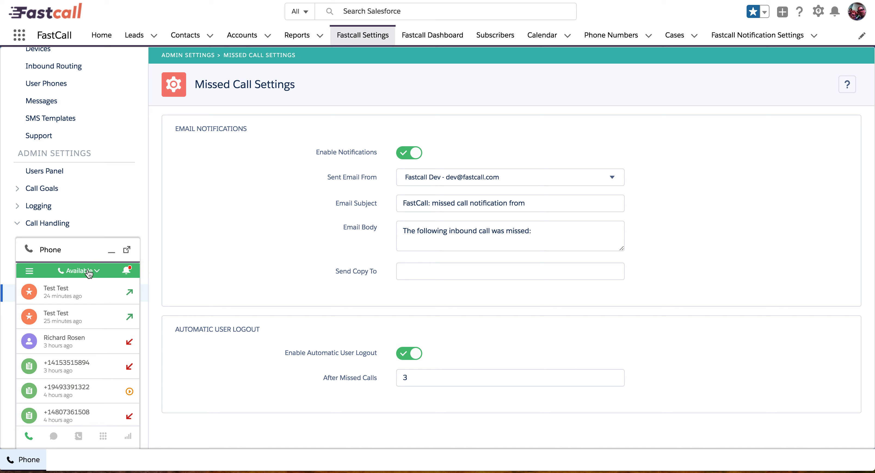
pyautogui.click(114, 256)
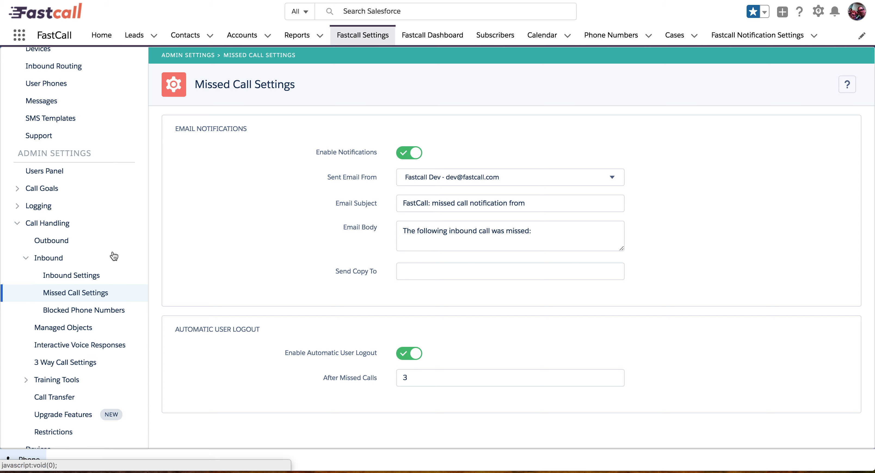
# Check the users' availability statuses in the Users Panel and open the user settings of the Available admin whose extension is null
pyautogui.click(50, 174)
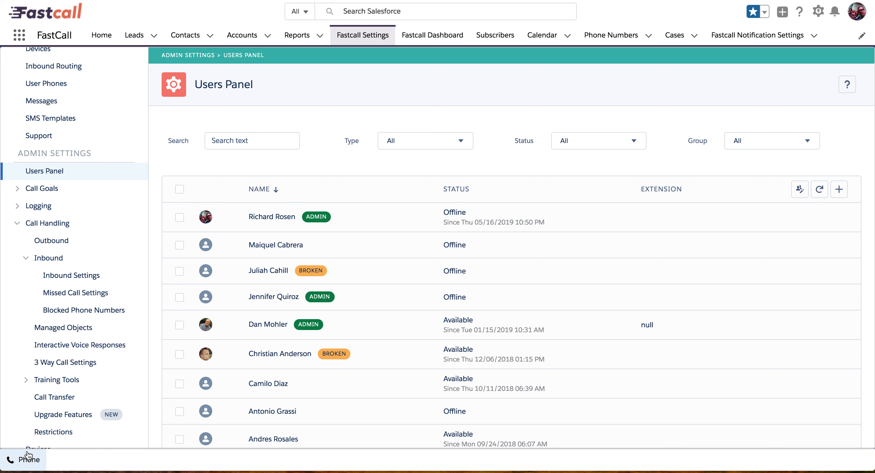
pyautogui.click(28, 461)
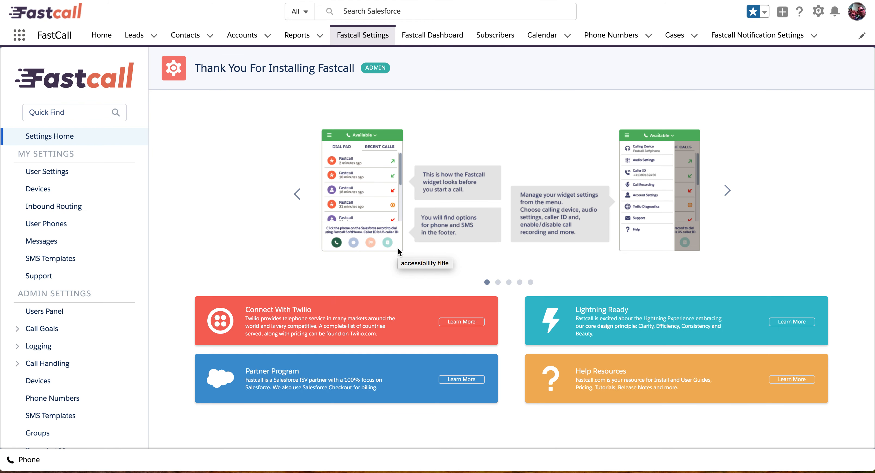
pyautogui.click(58, 312)
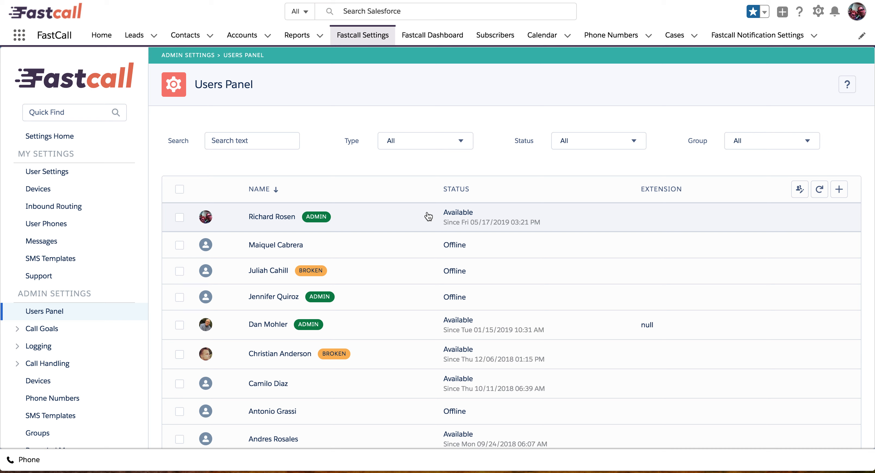
pyautogui.scroll(-2, 418, 390)
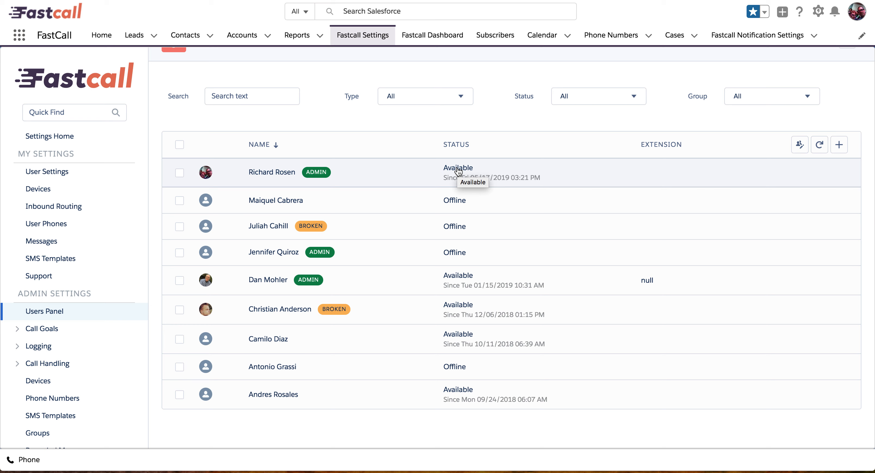
pyautogui.click(261, 281)
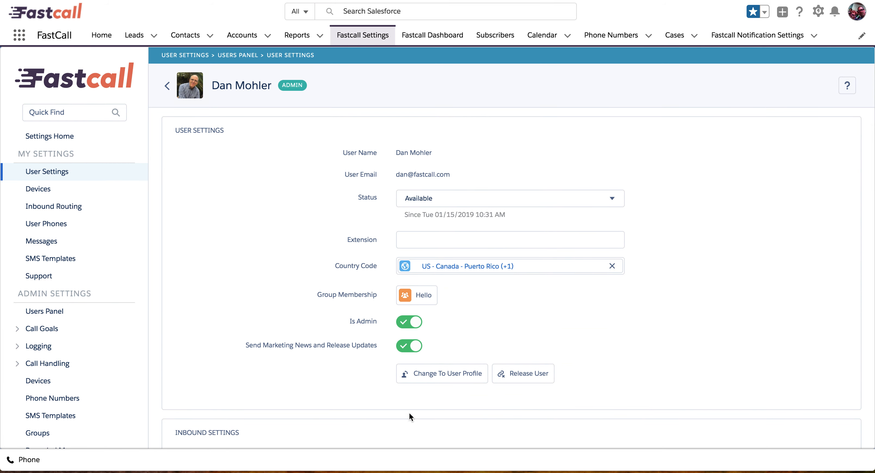
# View Fastcall as the opened admin's user profile, review that profile's User Settings, and change the profile back to Admin
pyautogui.click(448, 375)
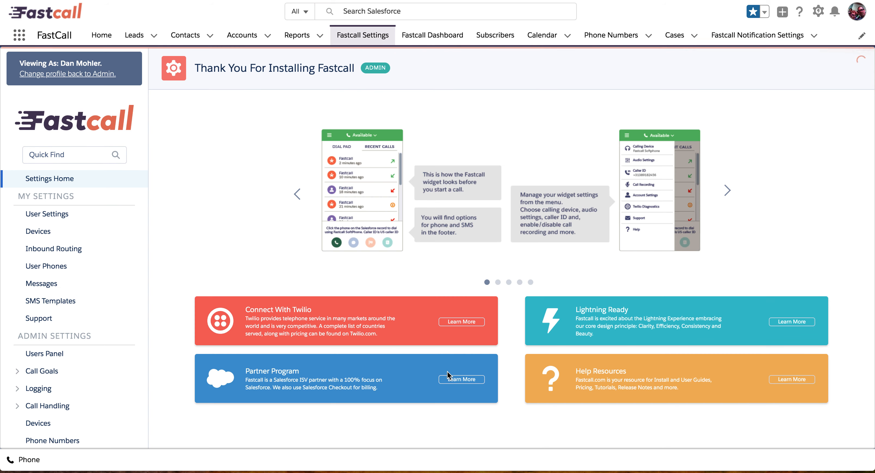
pyautogui.click(53, 216)
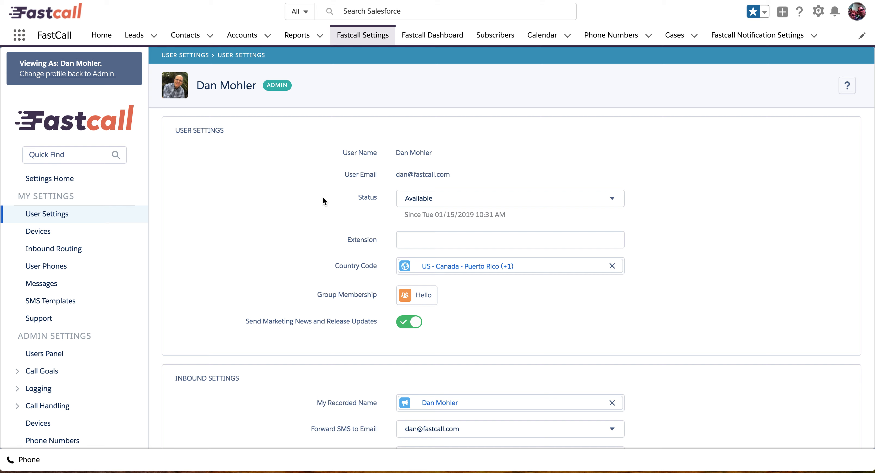
pyautogui.scroll(-10, 239, 209)
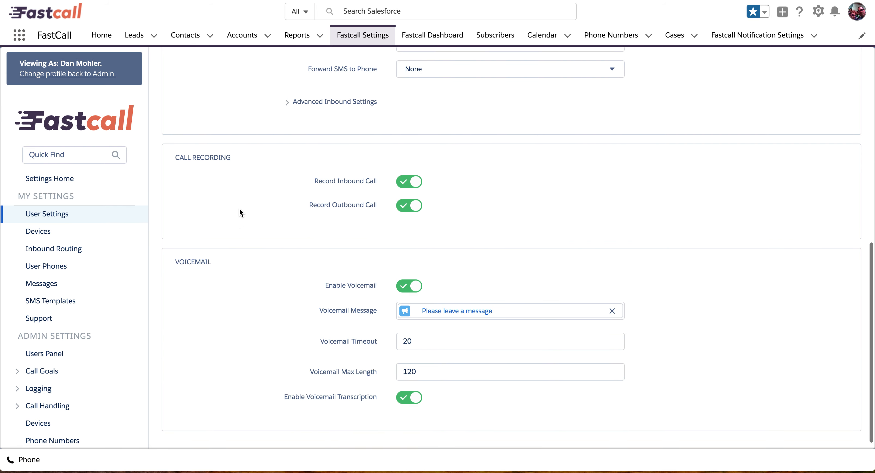
pyautogui.scroll(10, 240, 209)
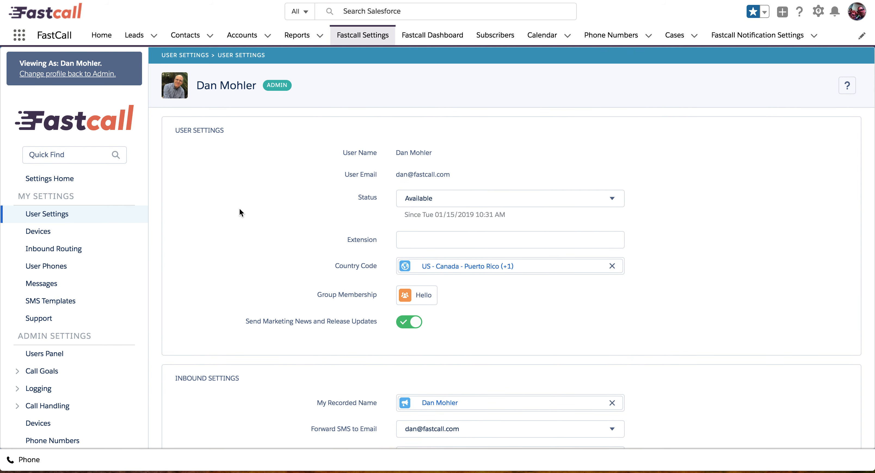
pyautogui.scroll(-10, 239, 207)
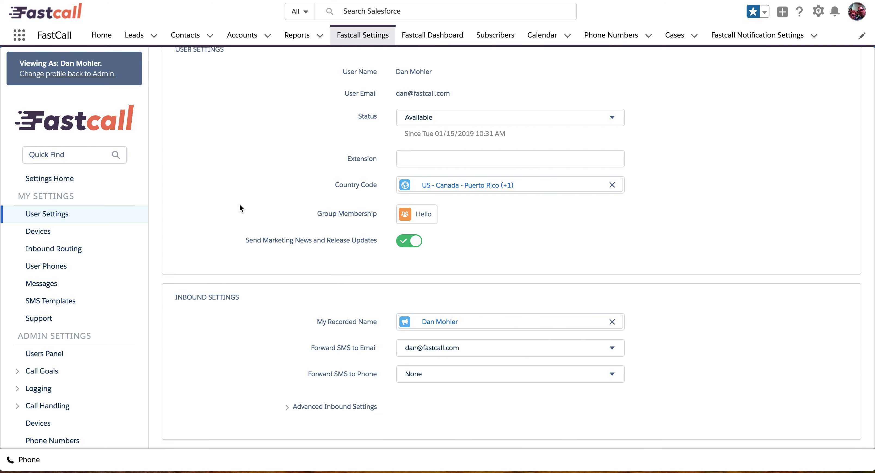
pyautogui.scroll(10, 239, 205)
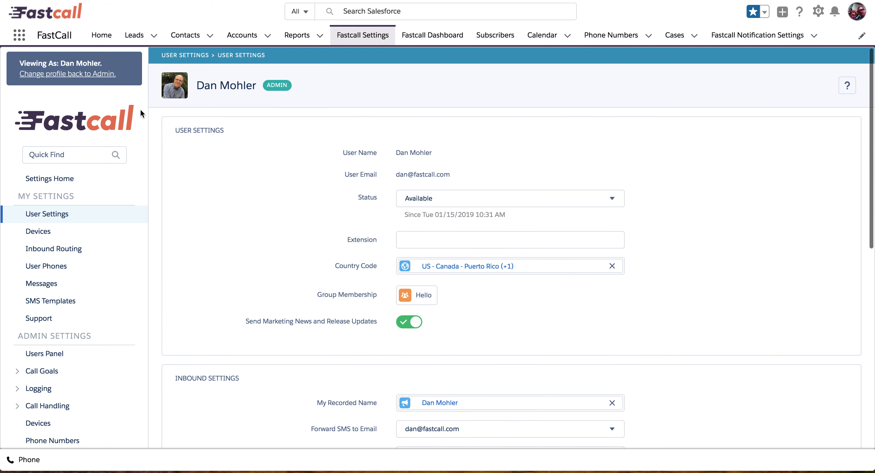
pyautogui.click(101, 75)
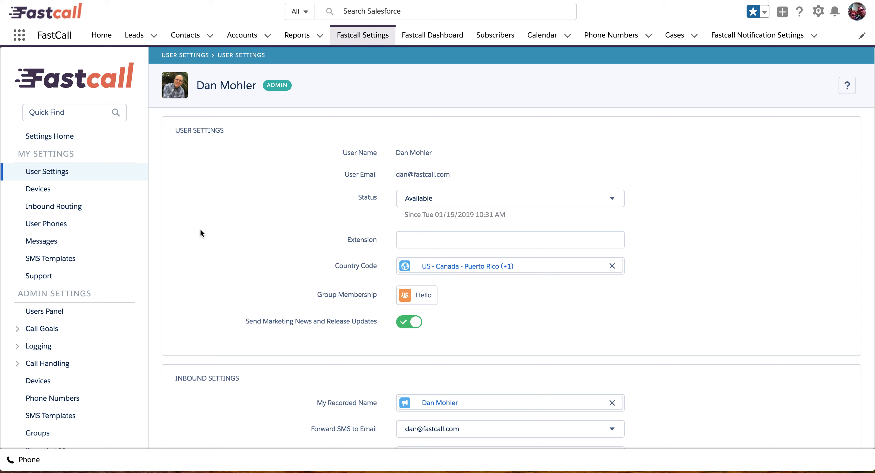
# Open the Managed Objects settings under the admin Call Handling settings
pyautogui.click(54, 367)
pyautogui.scroll(-4, 102, 333)
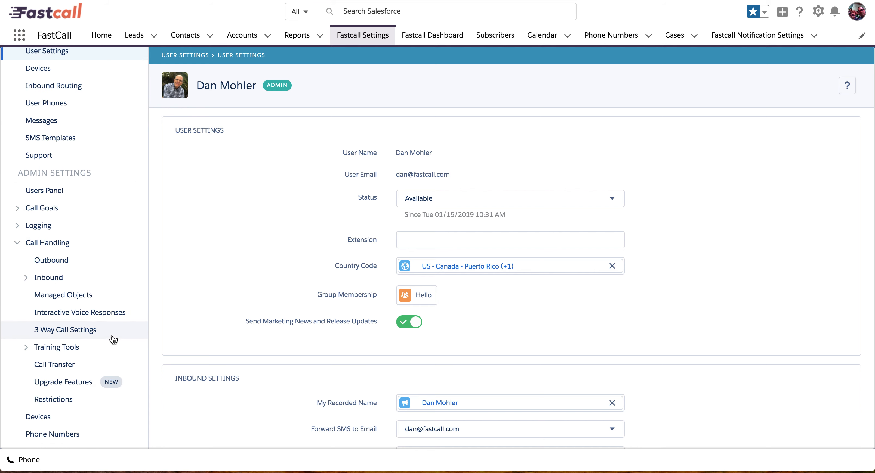
pyautogui.scroll(-1, 114, 340)
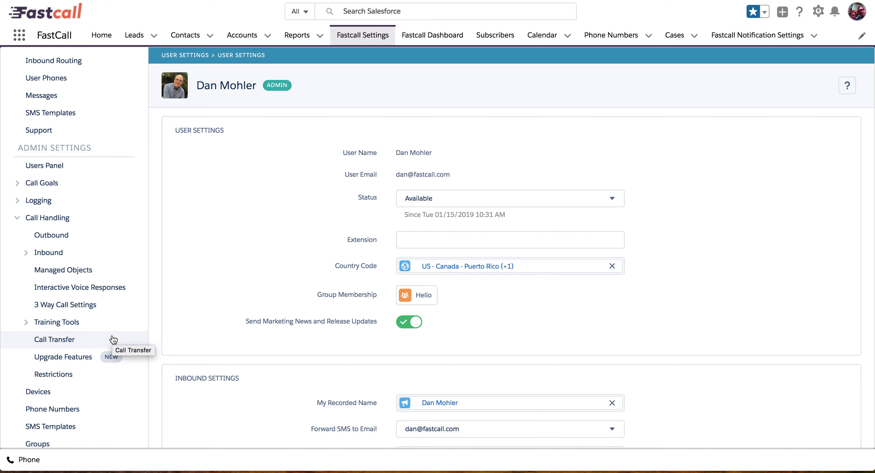
pyautogui.click(60, 276)
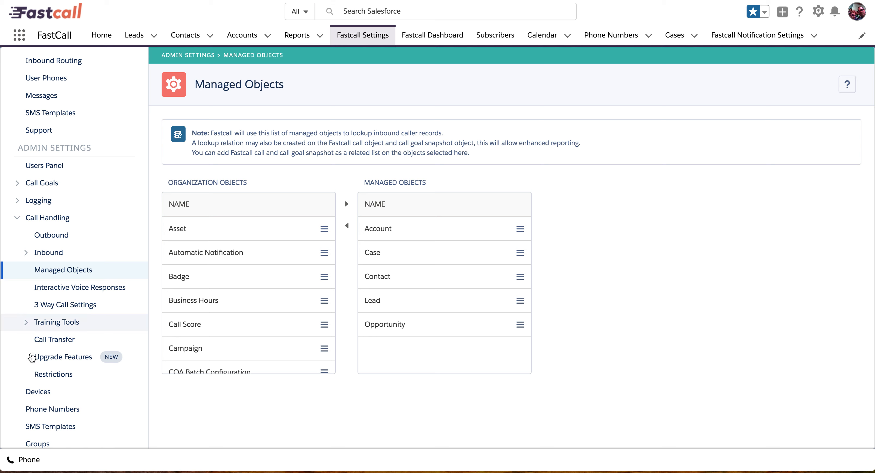
# Review the newest voicemail's call details and its Main Record search in the phone widget, and return to the recent calls
pyautogui.click(26, 462)
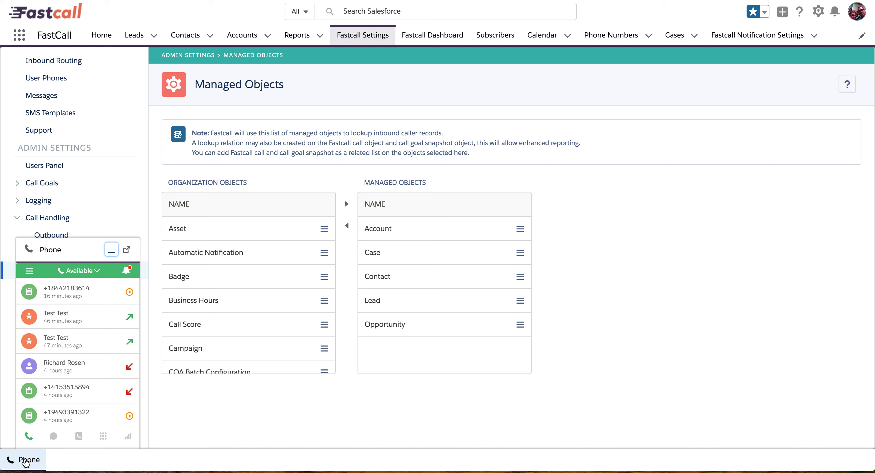
pyautogui.click(100, 292)
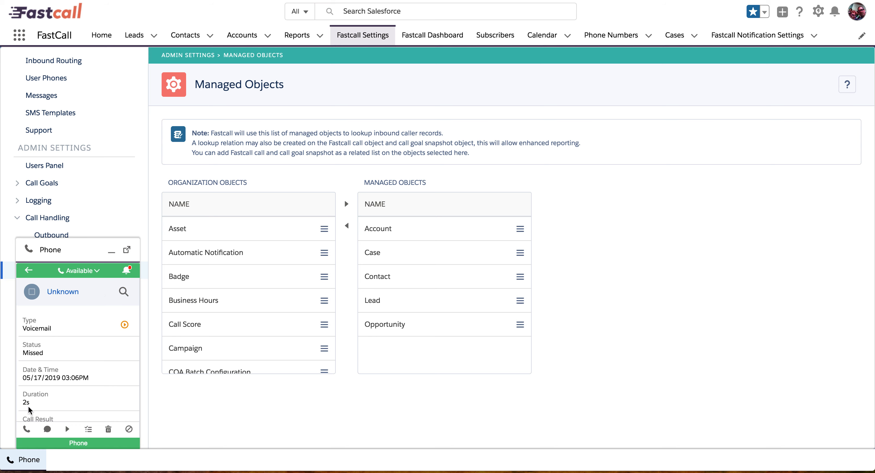
pyautogui.scroll(-1, 54, 408)
pyautogui.scroll(-1, 54, 408)
pyautogui.scroll(3, 54, 407)
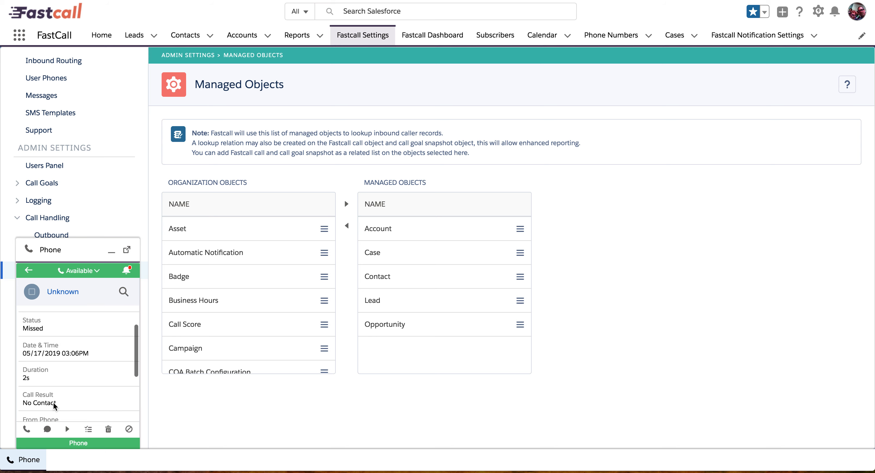
pyautogui.click(123, 292)
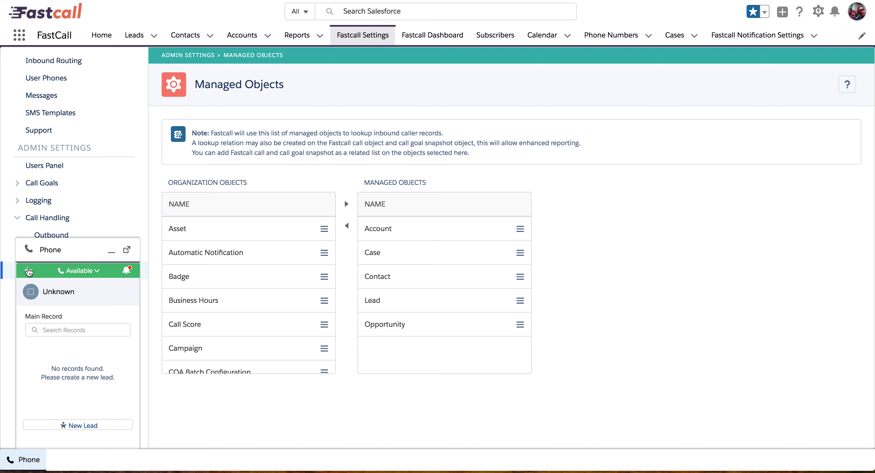
pyautogui.click(29, 271)
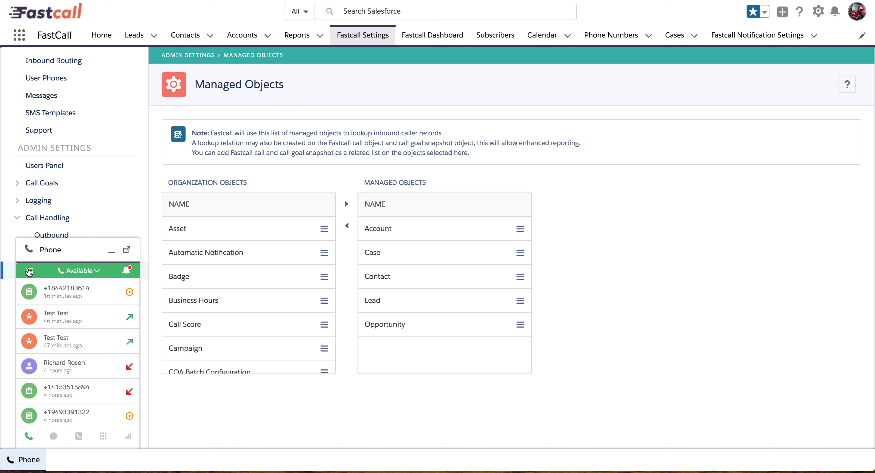
pyautogui.click(77, 293)
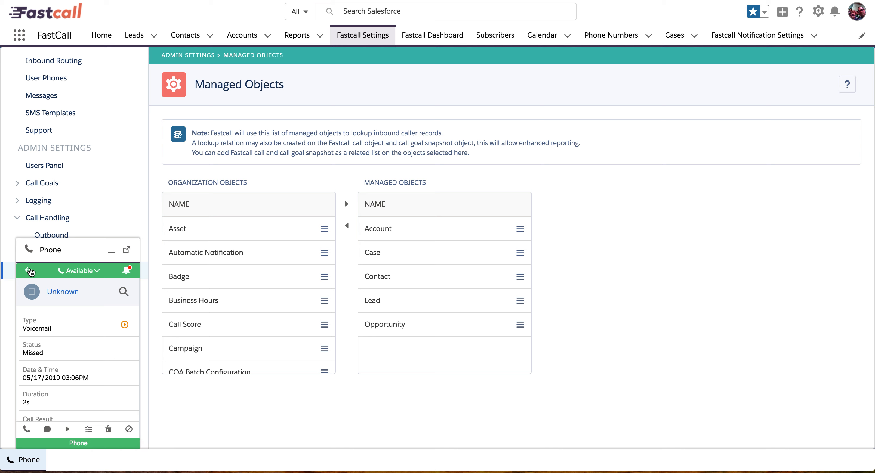
pyautogui.click(28, 271)
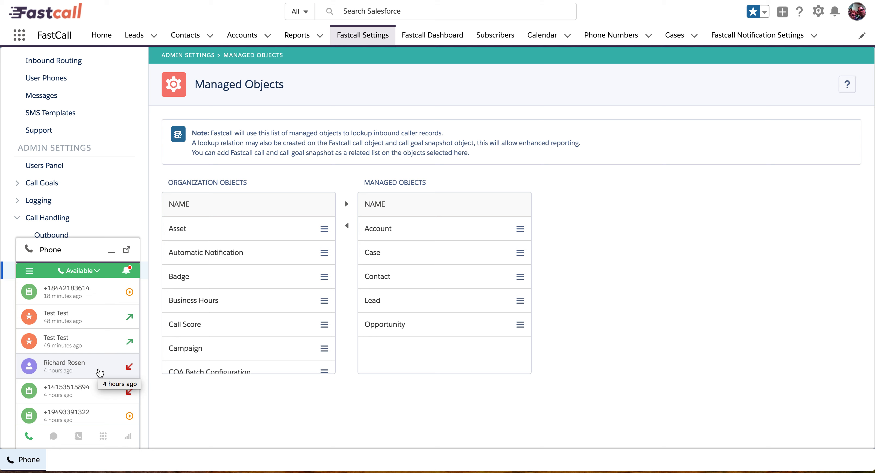
# Review the missed inbound call details of the contact linked to Test Account, and return to the recent calls
pyautogui.click(112, 369)
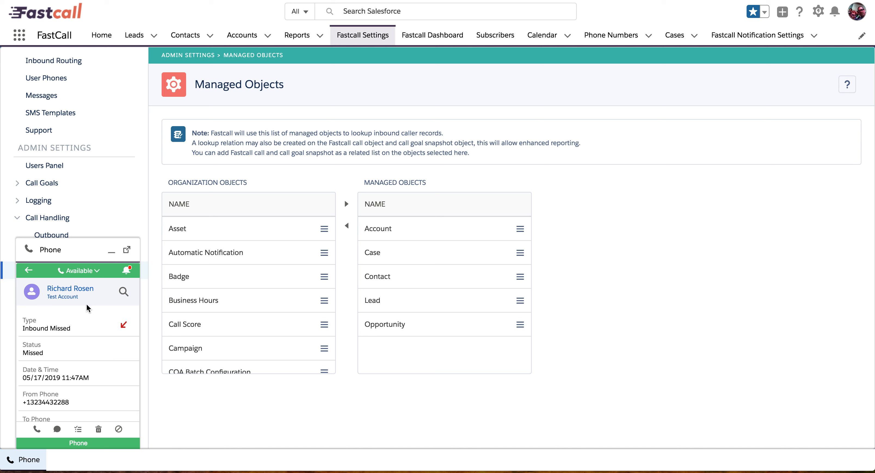
pyautogui.scroll(-3, 93, 325)
pyautogui.scroll(3, 93, 325)
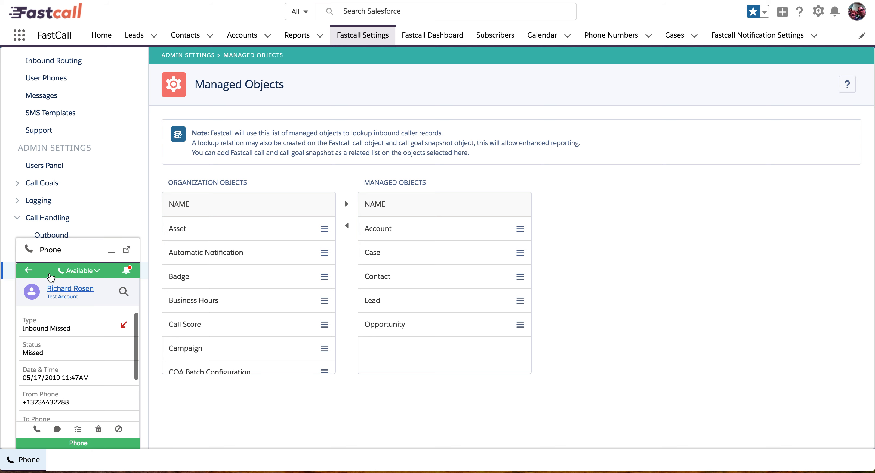
pyautogui.click(27, 271)
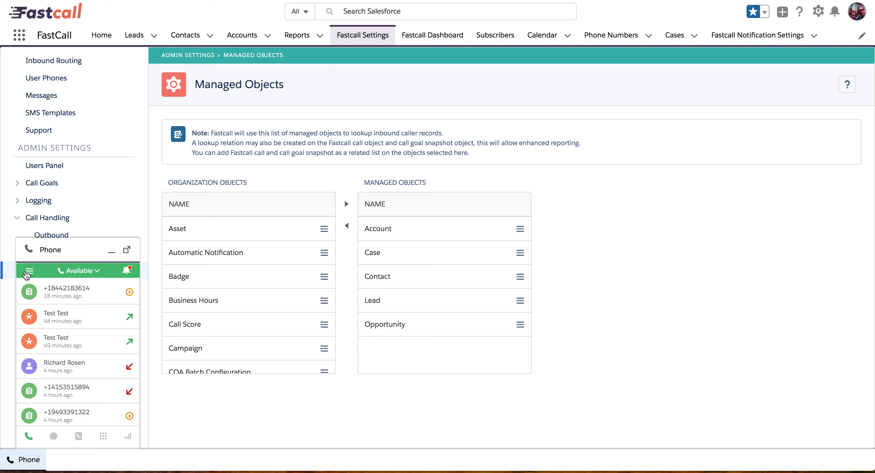
# Check the record search and New Lead option for the unknown missed caller, and browse the Organization Objects list
pyautogui.click(81, 390)
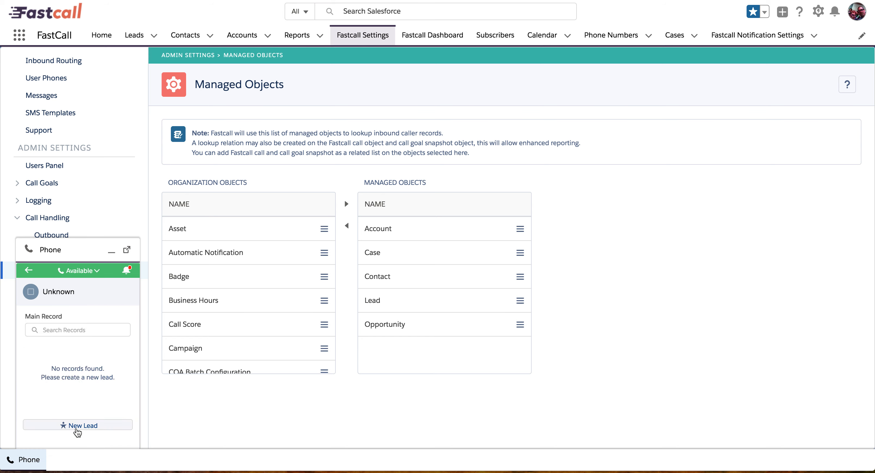
pyautogui.click(30, 272)
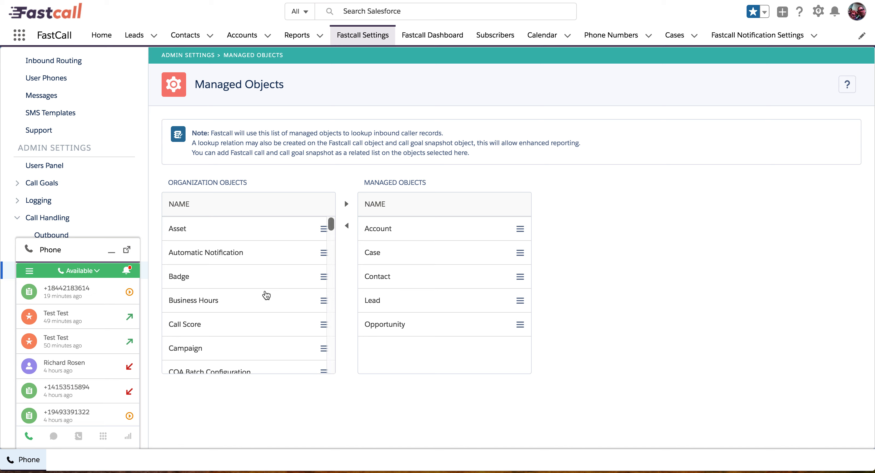
pyautogui.scroll(-3, 254, 310)
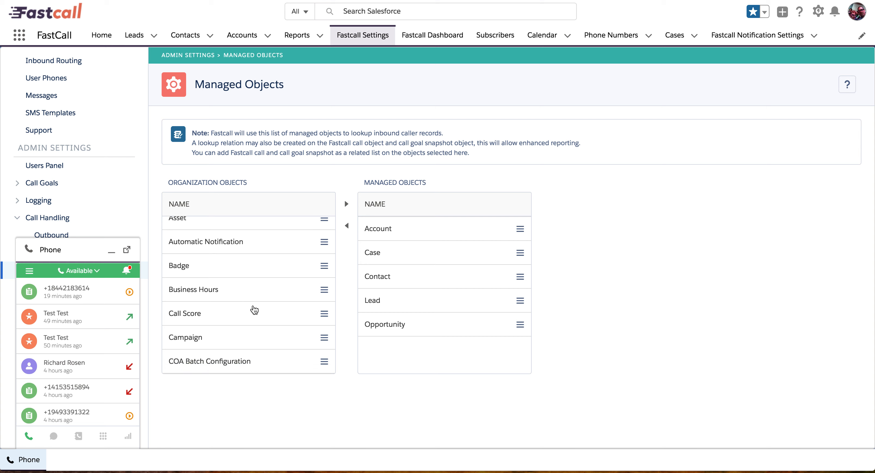
pyautogui.scroll(-2, 254, 310)
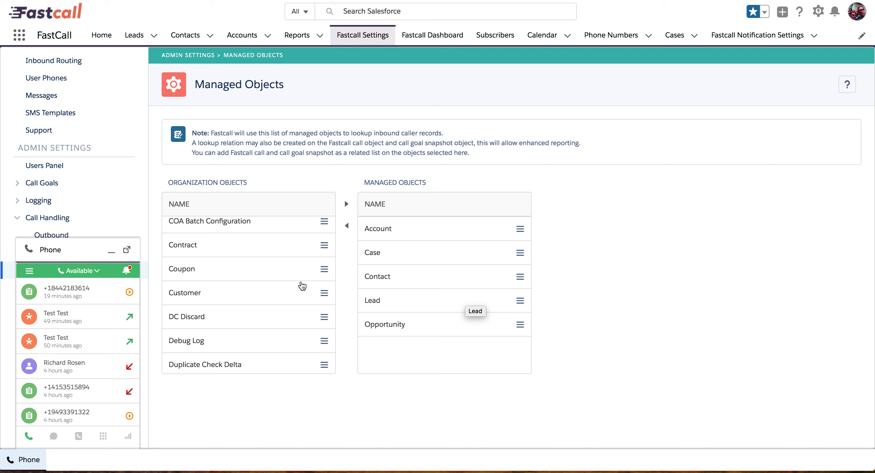
# Open the most recent outbound call to Test Test and examine the alternative Main Record matches for it
pyautogui.click(96, 319)
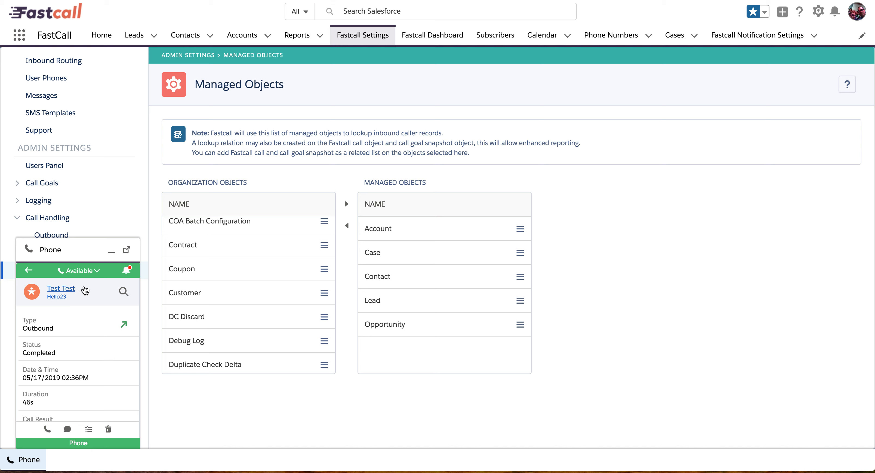
pyautogui.click(123, 292)
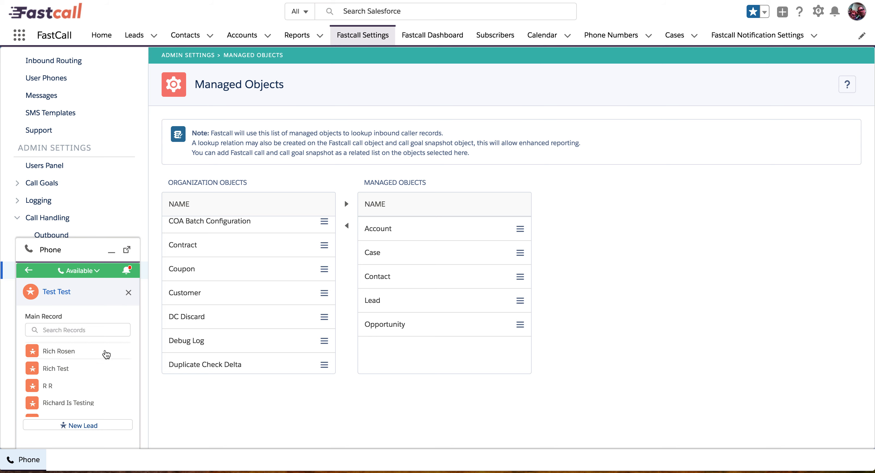
pyautogui.scroll(-1, 107, 355)
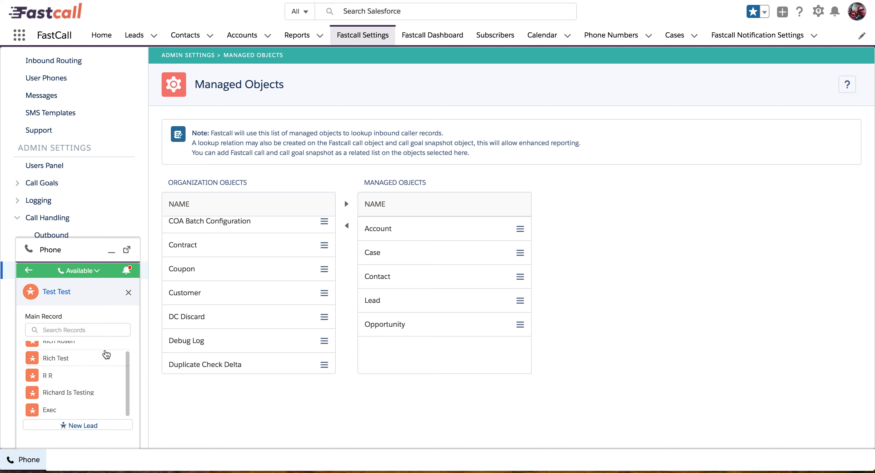
pyautogui.scroll(1, 106, 355)
pyautogui.scroll(-1, 106, 355)
pyautogui.scroll(1, 106, 355)
pyautogui.scroll(-1, 106, 354)
pyautogui.scroll(1, 106, 355)
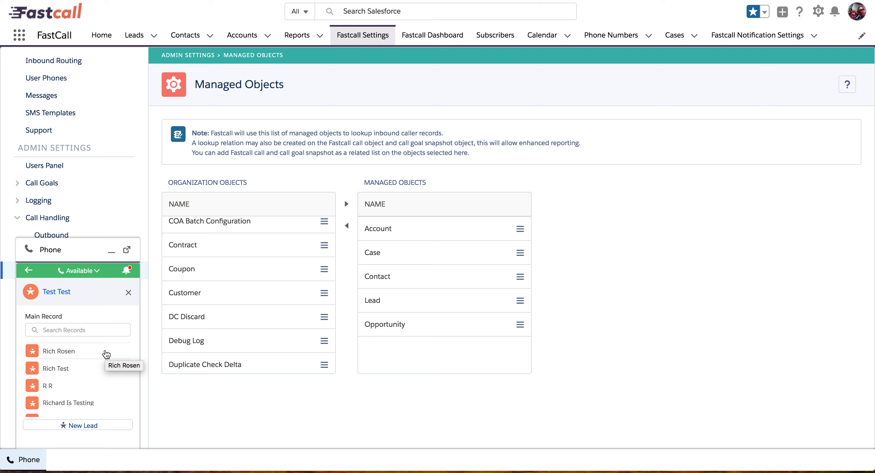
pyautogui.click(28, 271)
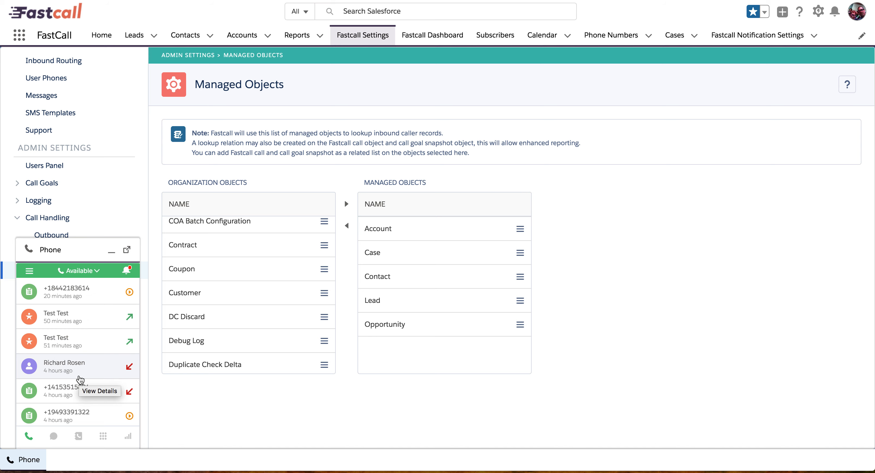
# Search the Extra Contacts of the missed call from the Test Account contact for "Fastcall", clear the search, and leave the record search
pyautogui.click(97, 367)
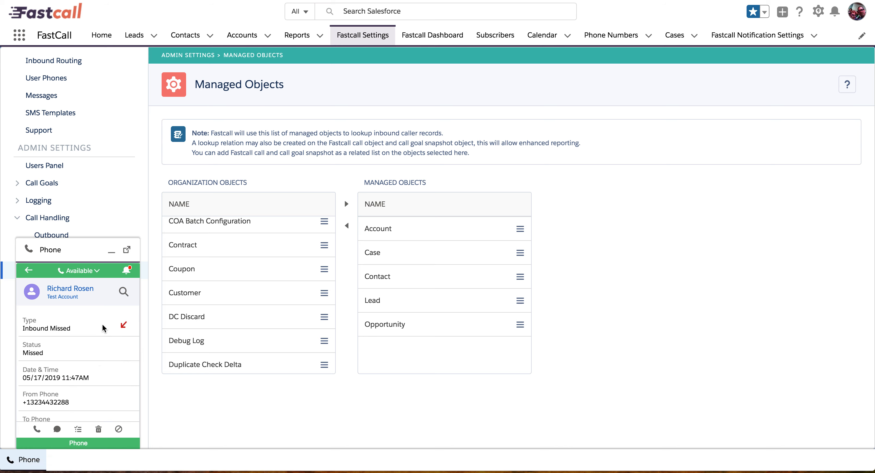
pyautogui.click(124, 292)
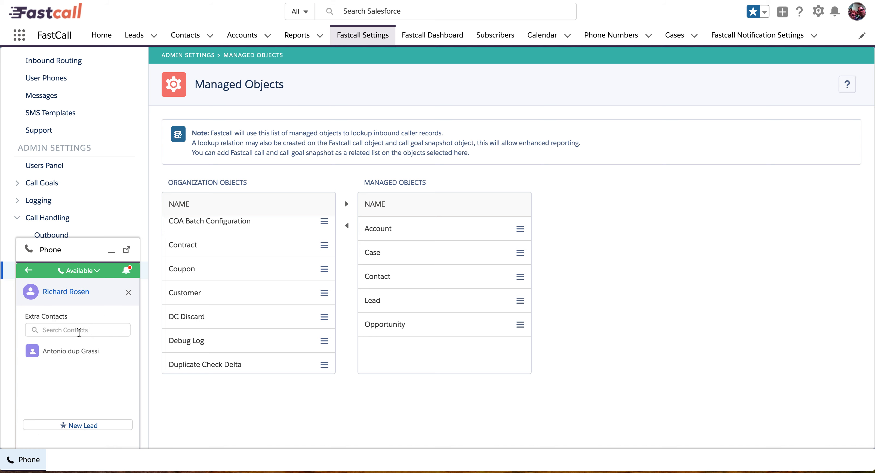
pyautogui.click(79, 332)
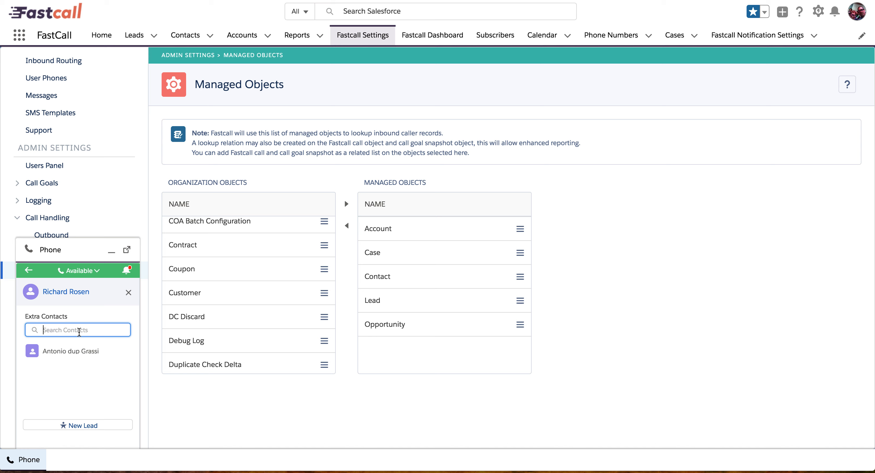
pyautogui.write('Fastcall')
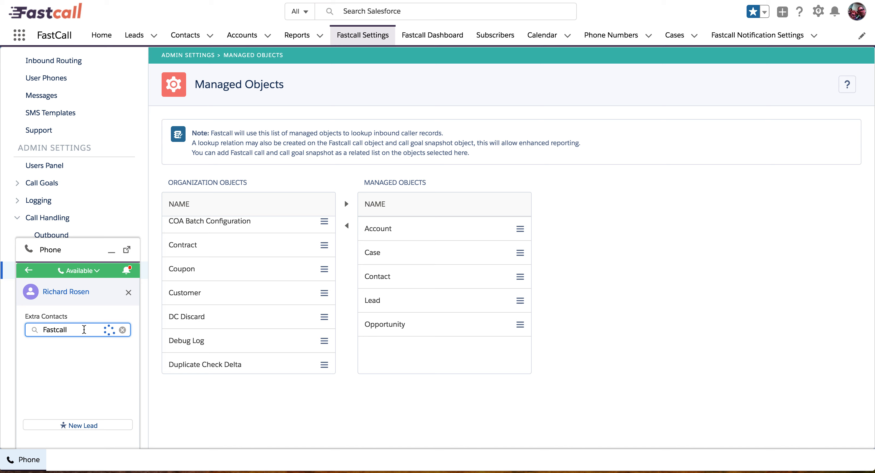
pyautogui.click(123, 331)
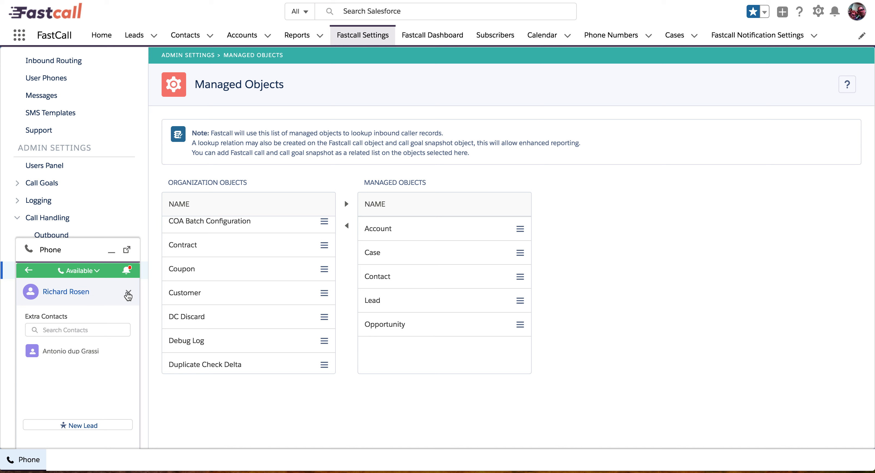
pyautogui.click(27, 271)
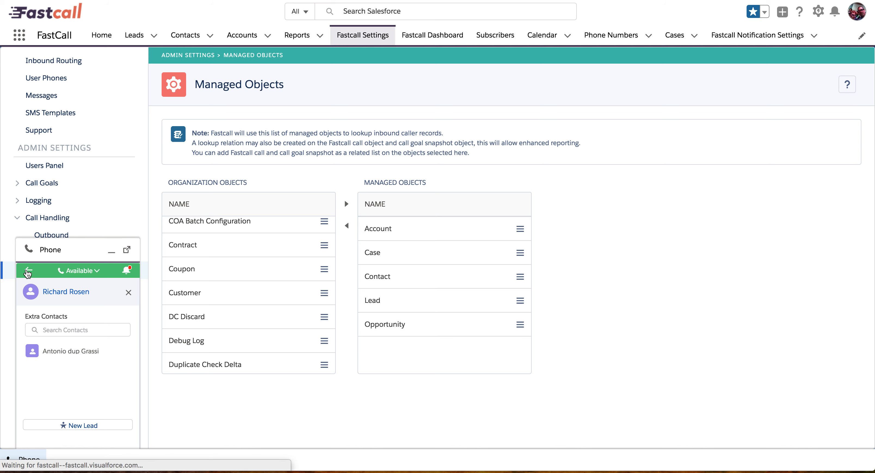
# Replace the main record of the outbound call to Test Test with the third suggested lead, and return to the recent calls
pyautogui.click(81, 317)
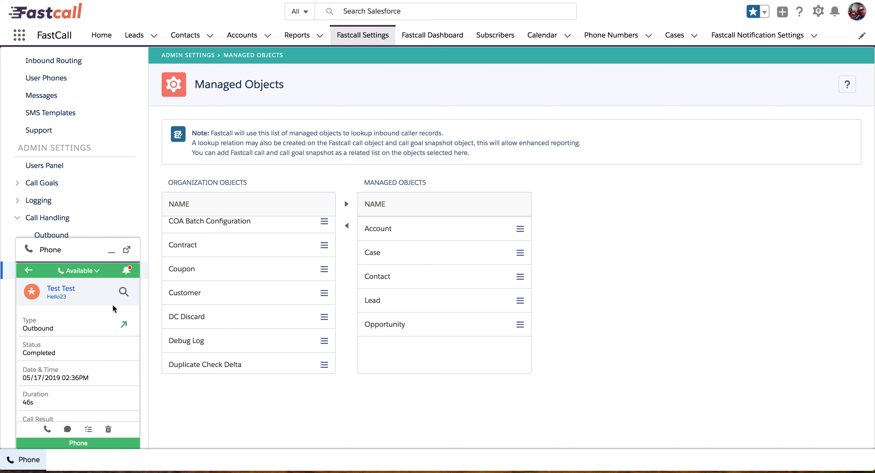
pyautogui.click(123, 292)
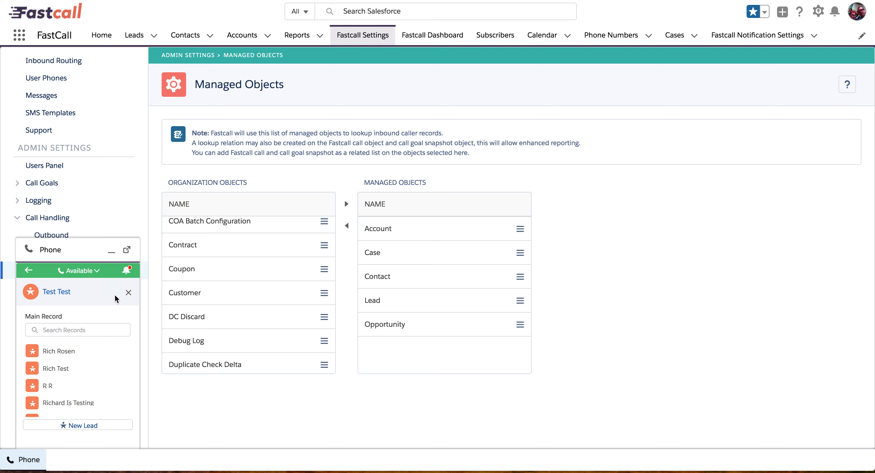
pyautogui.click(127, 294)
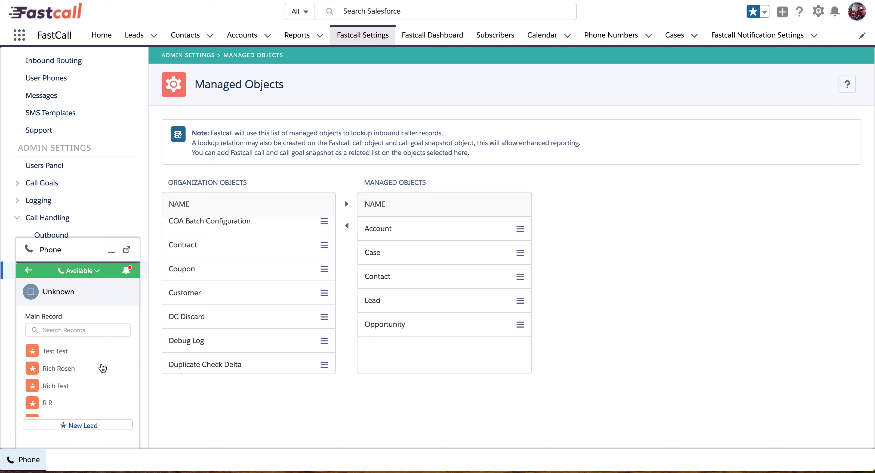
pyautogui.scroll(-1, 57, 387)
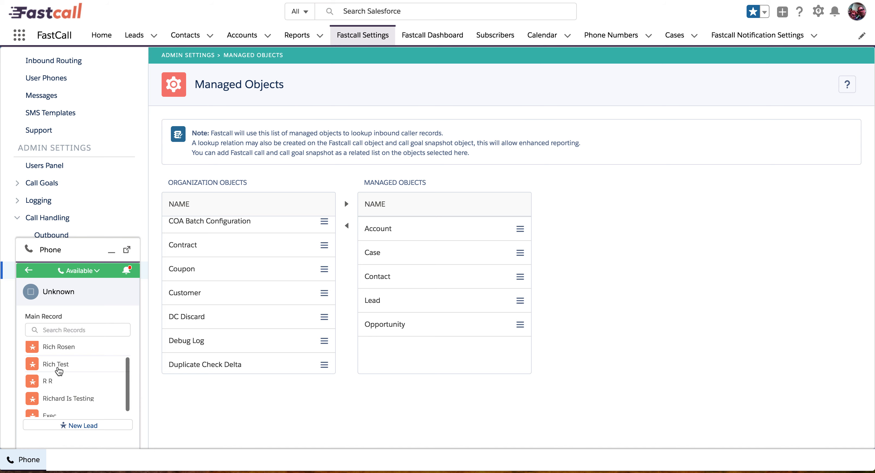
pyautogui.click(57, 366)
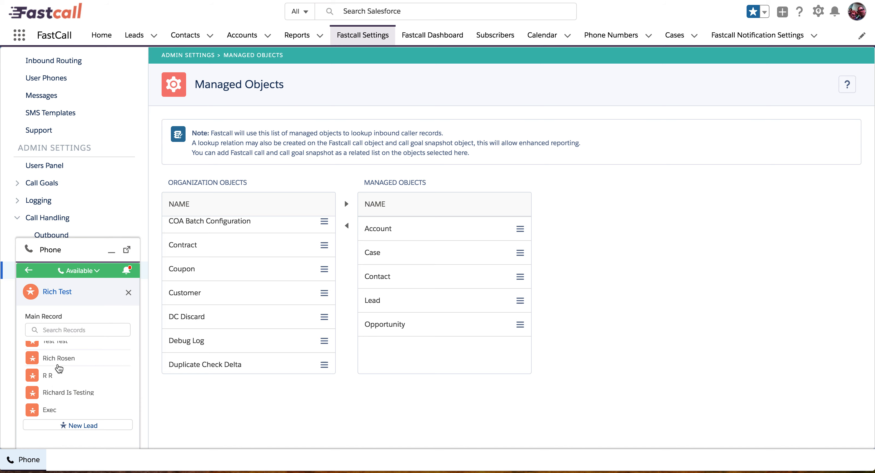
pyautogui.click(28, 271)
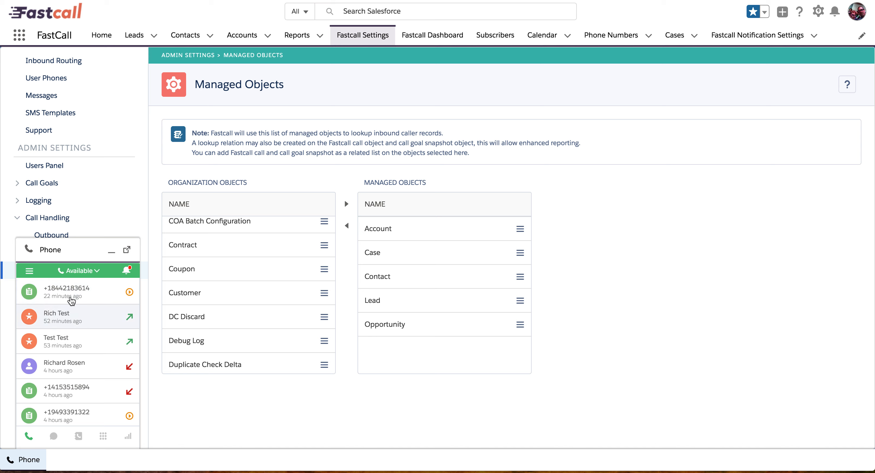
# Open the Salesforce task for the unknown caller's most recent missed voicemail call, and minimize the phone widget
pyautogui.click(75, 297)
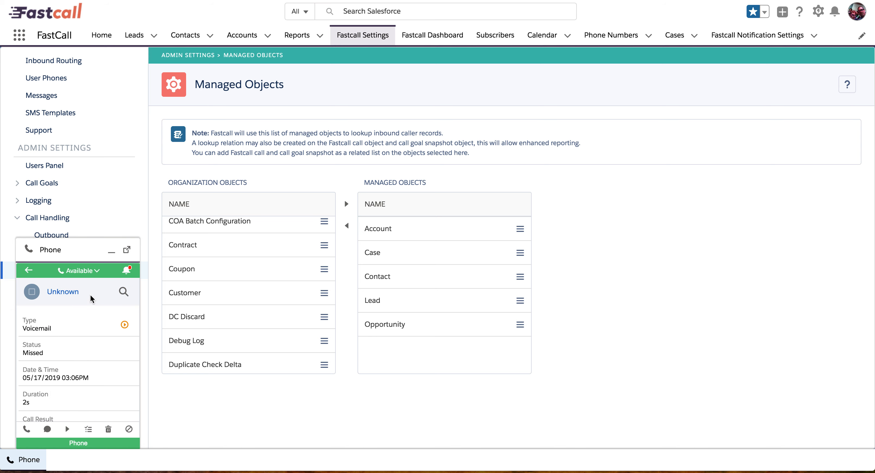
pyautogui.click(29, 271)
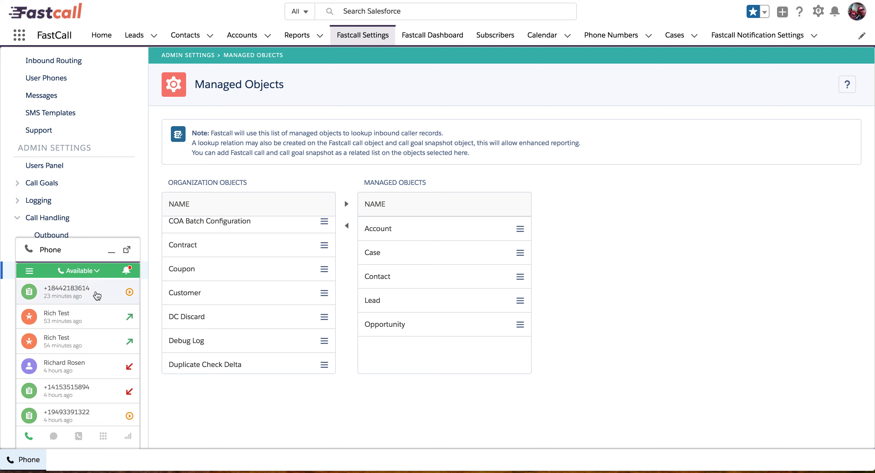
pyautogui.click(97, 296)
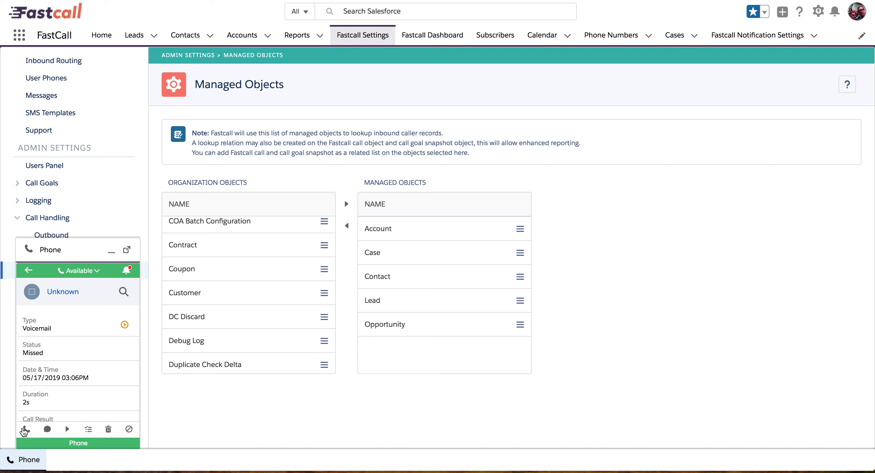
pyautogui.click(89, 431)
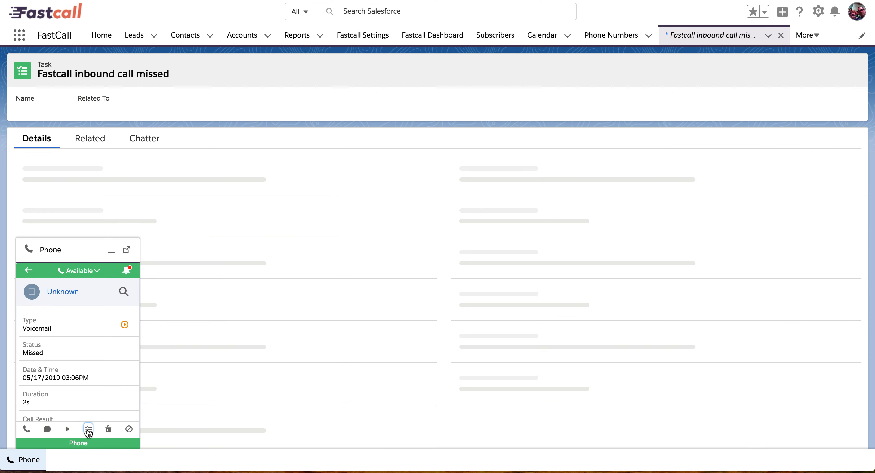
pyautogui.click(111, 256)
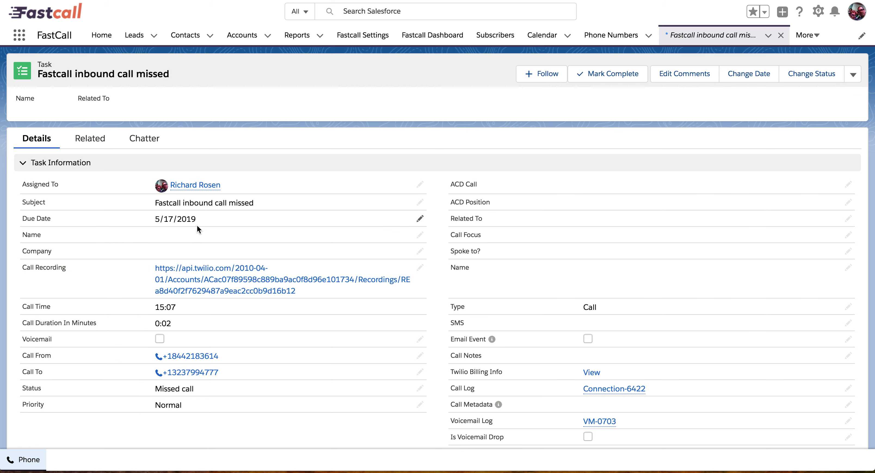
# Examine the missed call task's information, including the call recording, Call Log, Voicemail Log, linked Call record and Call Details
pyautogui.scroll(-2, 344, 265)
pyautogui.scroll(-4, 344, 265)
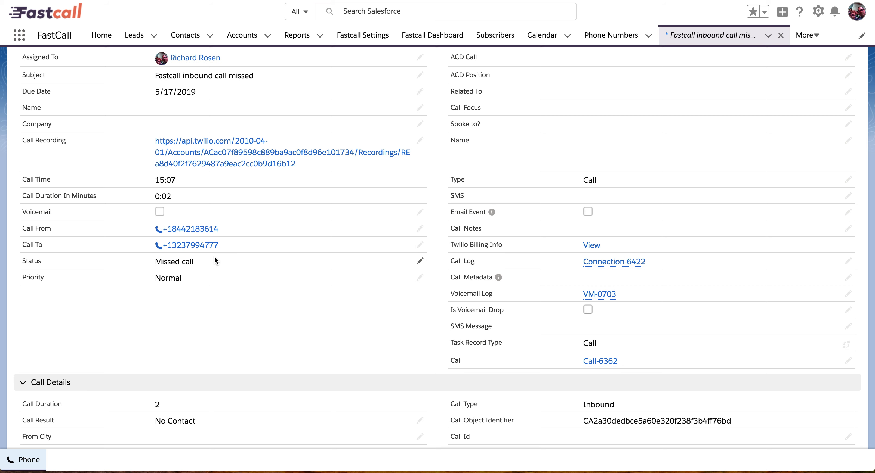
pyautogui.scroll(-3, 212, 259)
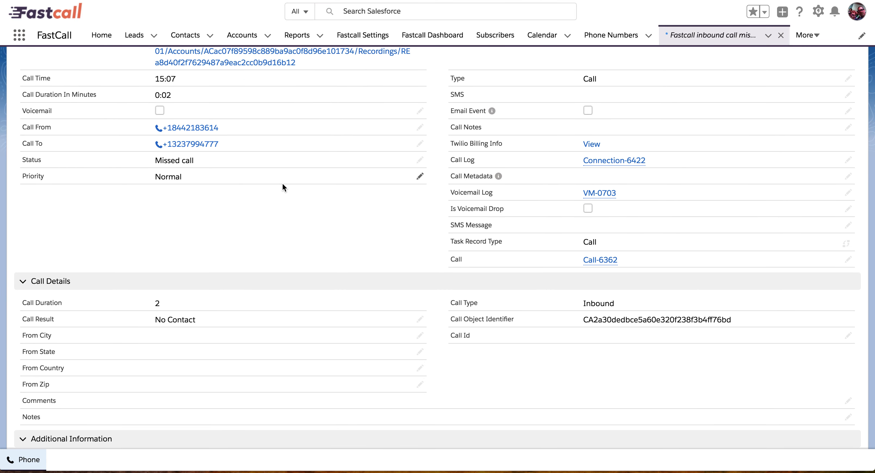
pyautogui.scroll(7, 282, 184)
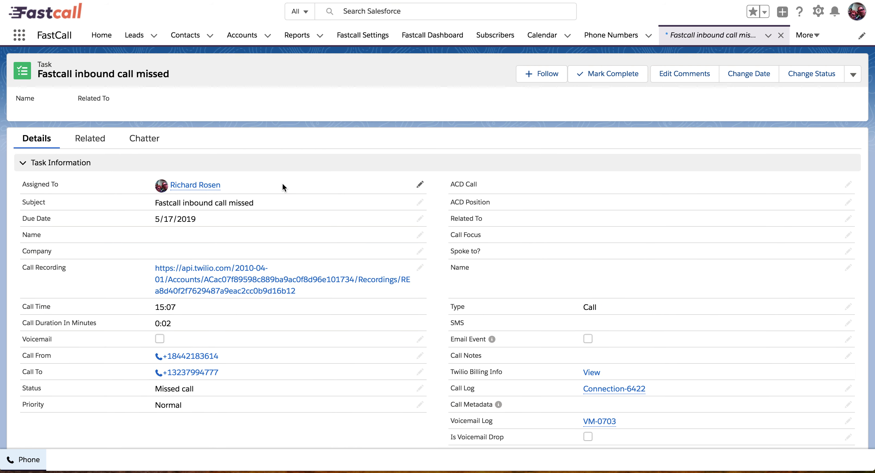
pyautogui.scroll(-1, 282, 184)
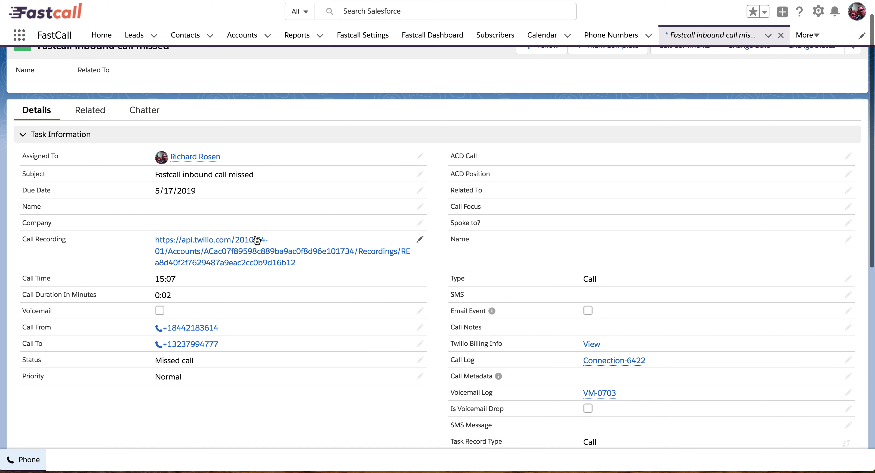
pyautogui.scroll(-3, 286, 328)
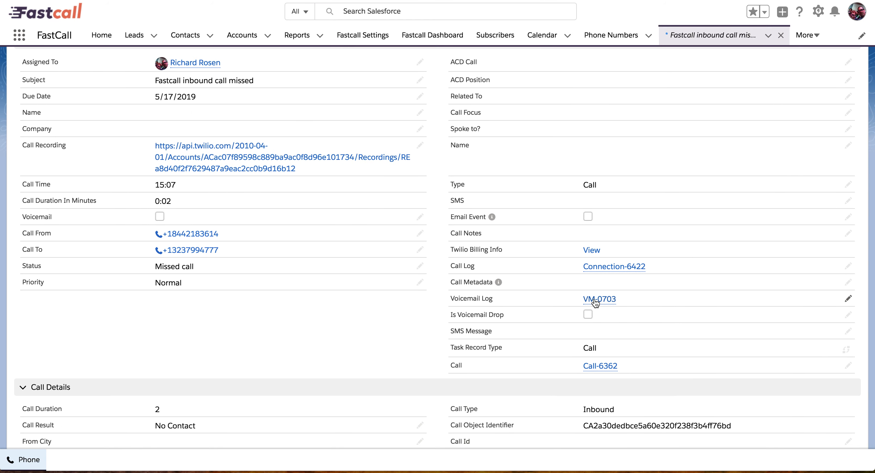
pyautogui.moveTo(596, 302)
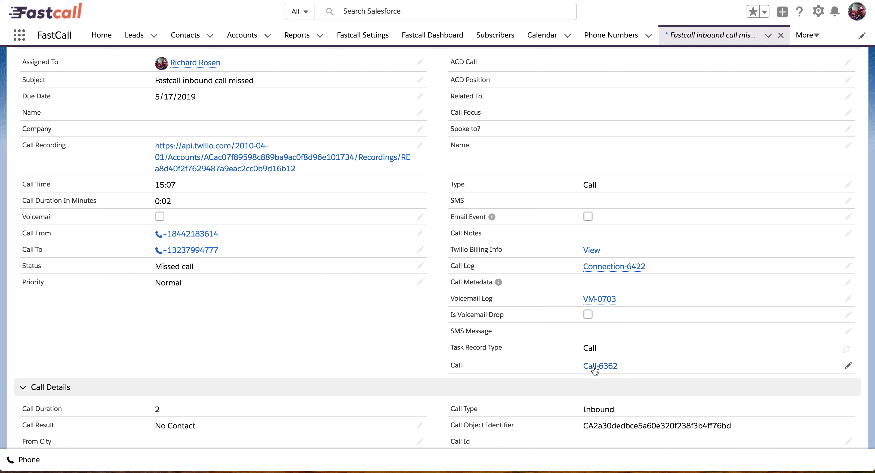
pyautogui.moveTo(594, 369)
pyautogui.scroll(-6, 347, 343)
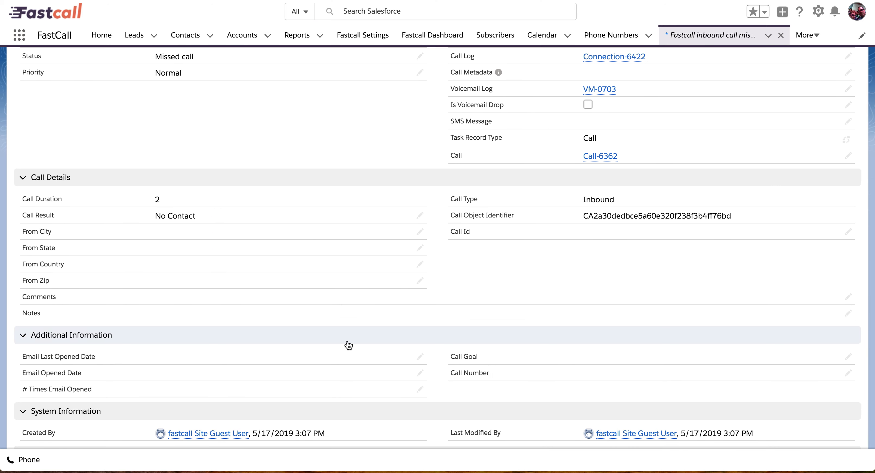
pyautogui.scroll(8, 348, 345)
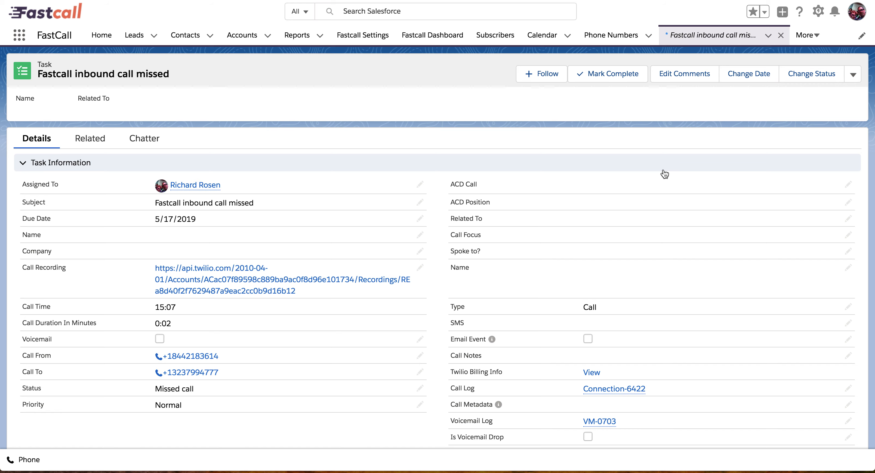
pyautogui.scroll(-4, 665, 175)
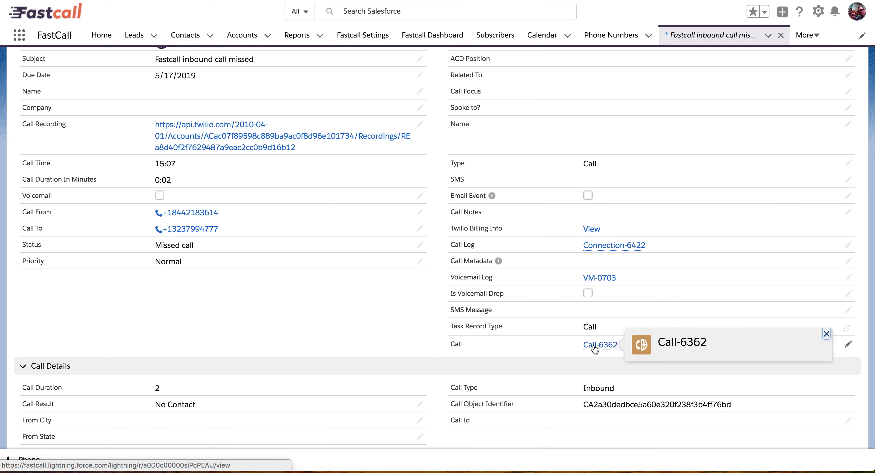
pyautogui.scroll(3, 347, 266)
pyautogui.scroll(1, 348, 265)
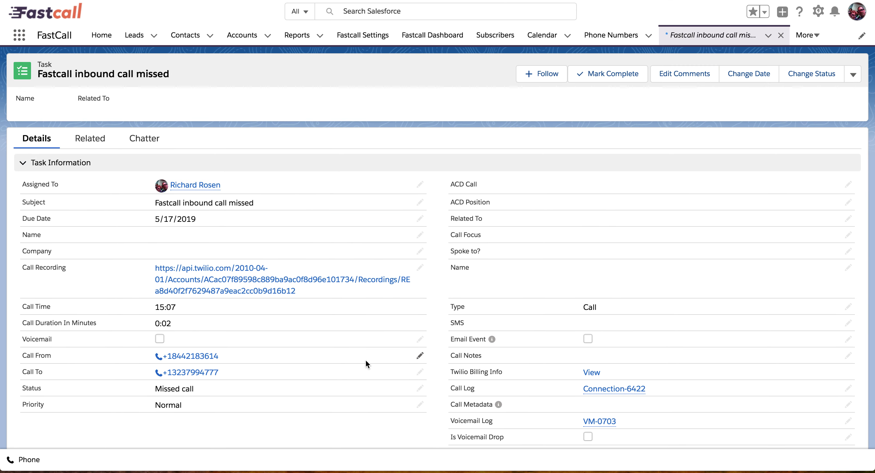
pyautogui.scroll(-3, 366, 360)
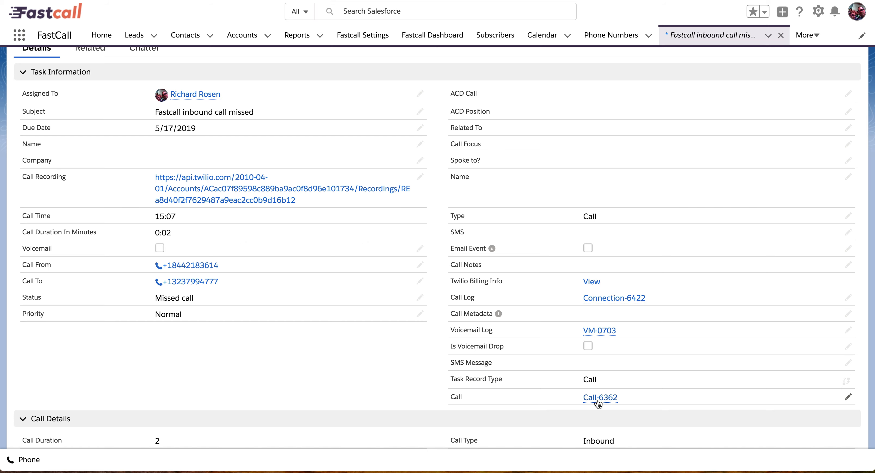
# Open the Call record linked to the task and examine its To Phone and Phone Number fields
pyautogui.click(598, 399)
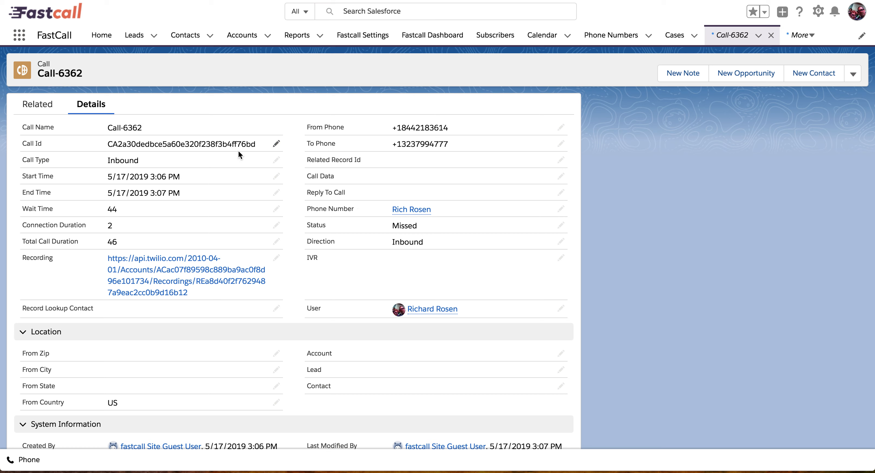
pyautogui.moveTo(396, 144); pyautogui.dragTo(446, 144)
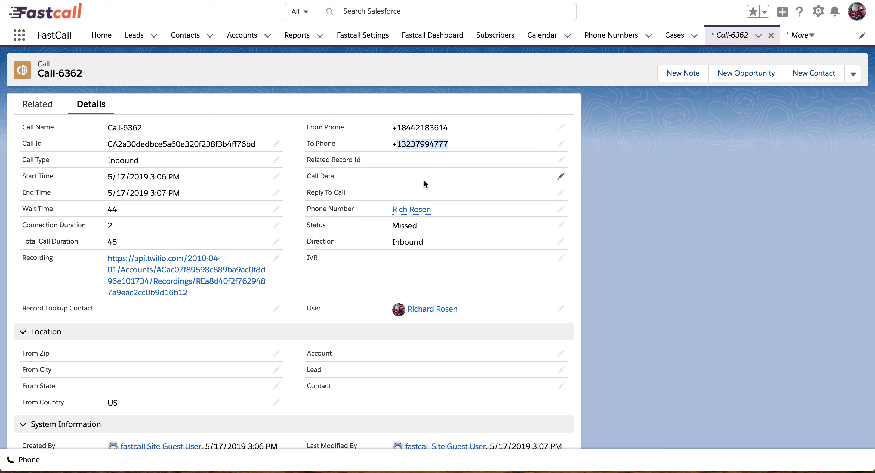
pyautogui.moveTo(408, 210)
# Open Assign Related Record for the call, search the main records by a first name, clear the search, and return to the call record
pyautogui.click(853, 76)
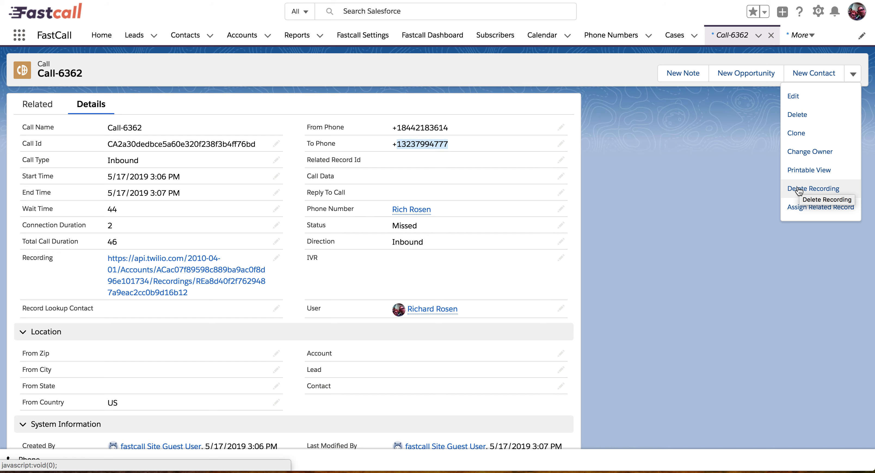
pyautogui.click(796, 208)
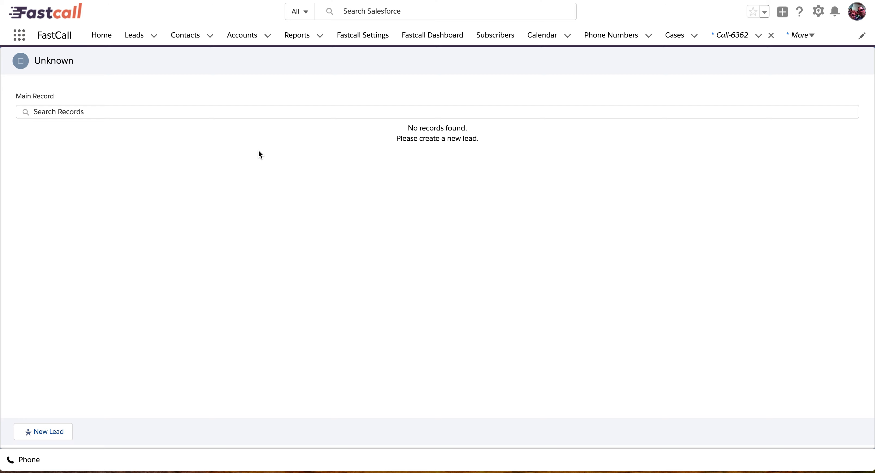
pyautogui.click(252, 108)
pyautogui.write('steve')
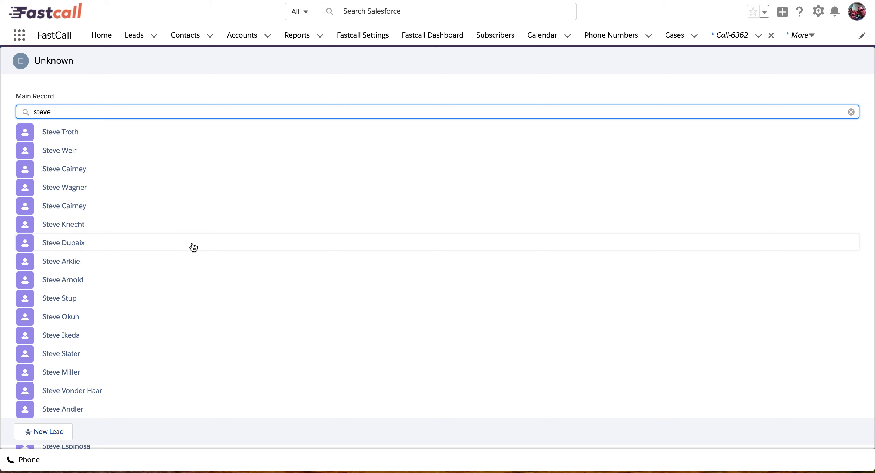
pyautogui.scroll(-10, 193, 248)
pyautogui.scroll(10, 193, 247)
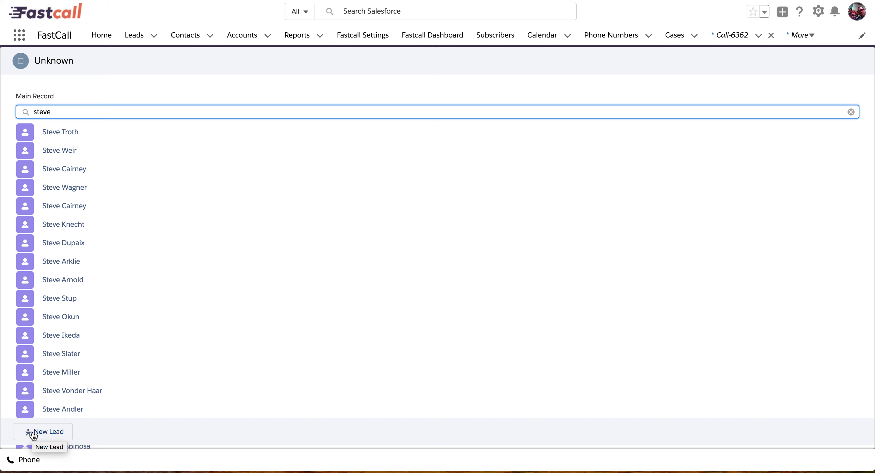
pyautogui.click(850, 113)
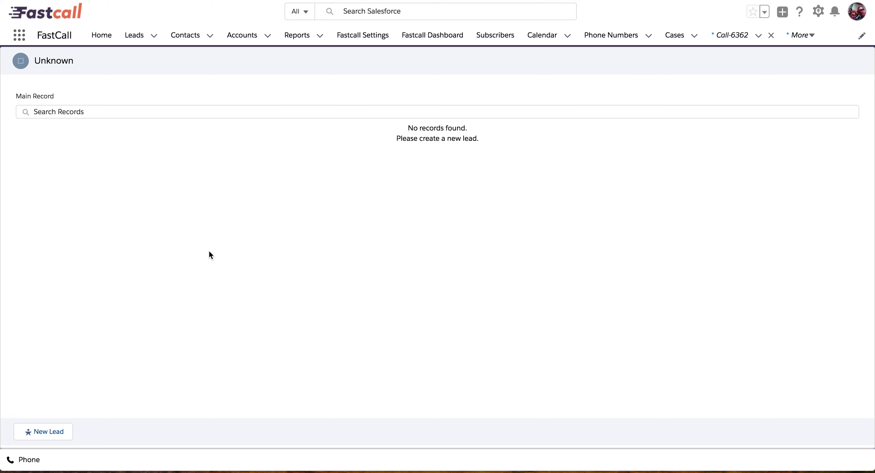
pyautogui.hotkey('alt', 'Left')
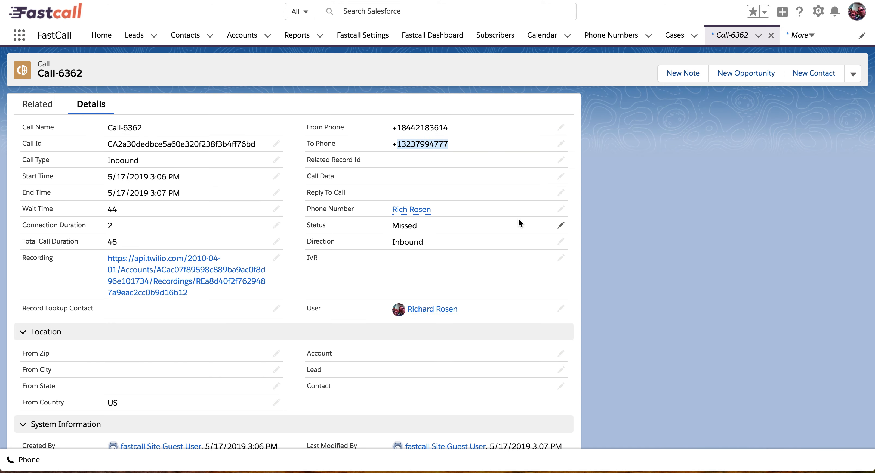
# Review the call record's details and related lists, and open its Delete Recording page
pyautogui.click(852, 76)
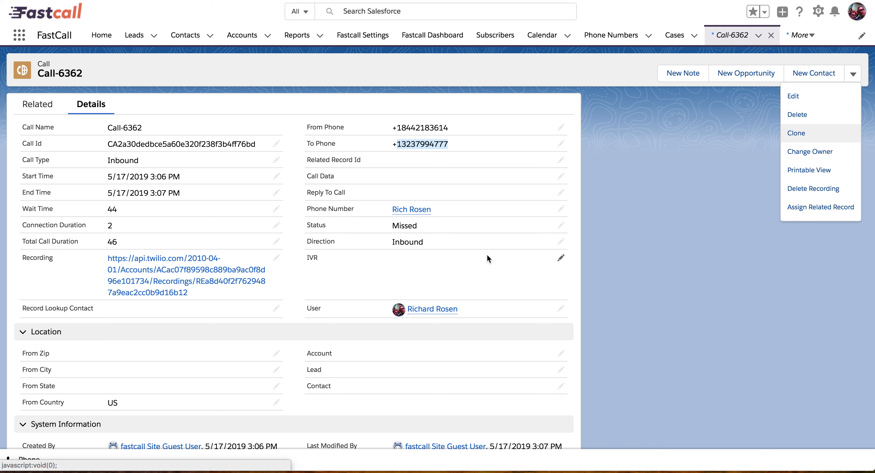
pyautogui.scroll(-3, 487, 255)
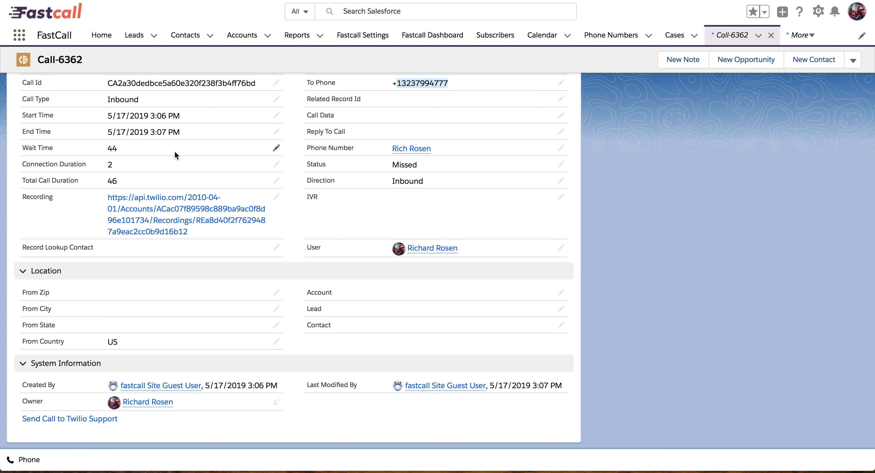
pyautogui.scroll(3, 175, 152)
pyautogui.click(35, 105)
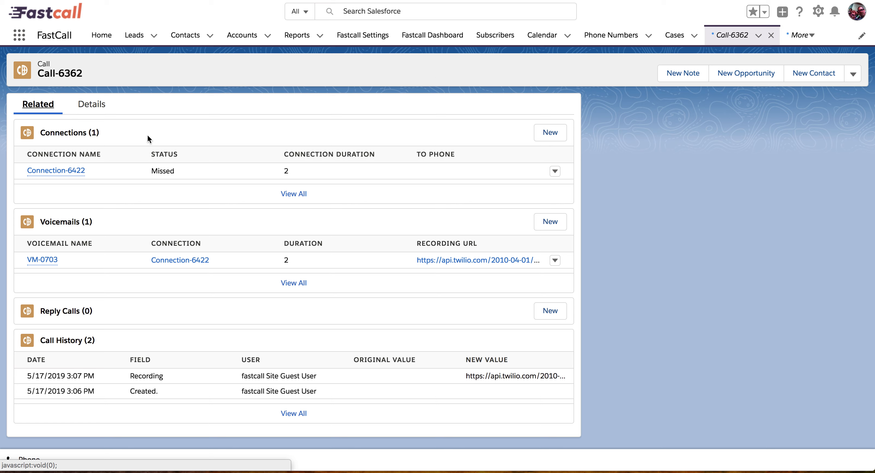
pyautogui.click(853, 74)
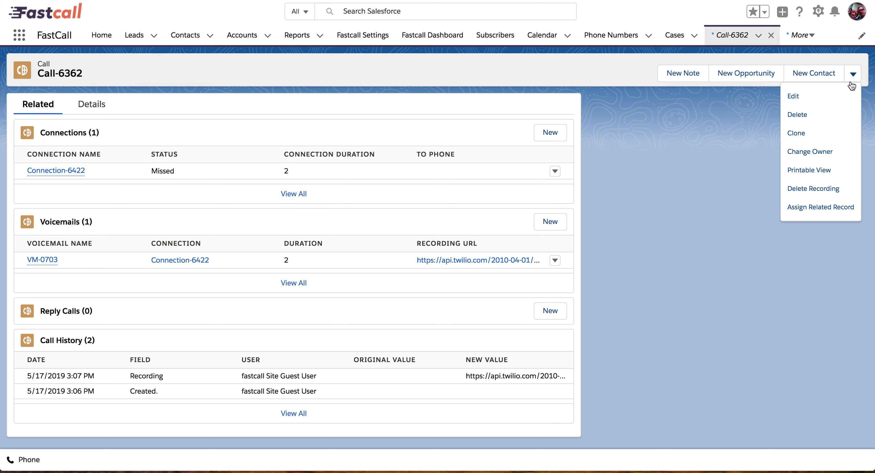
pyautogui.click(817, 189)
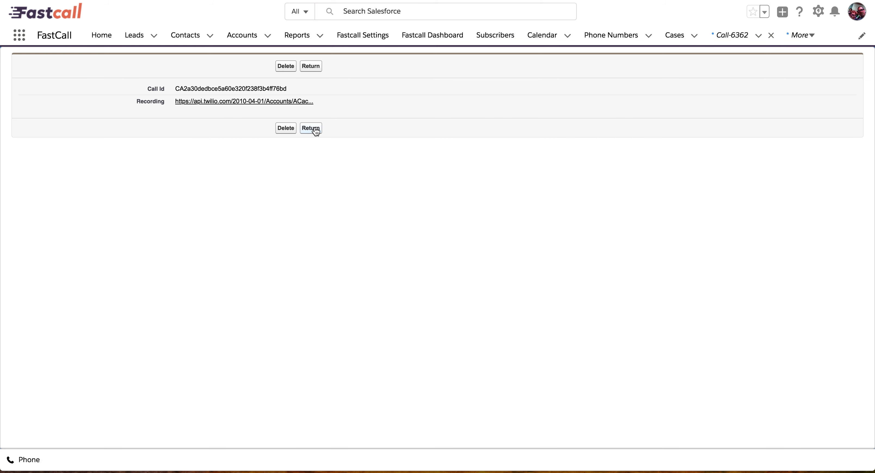
# Delete the call's Twilio recording, return to the Call record, and review its details and call history
pyautogui.click(286, 129)
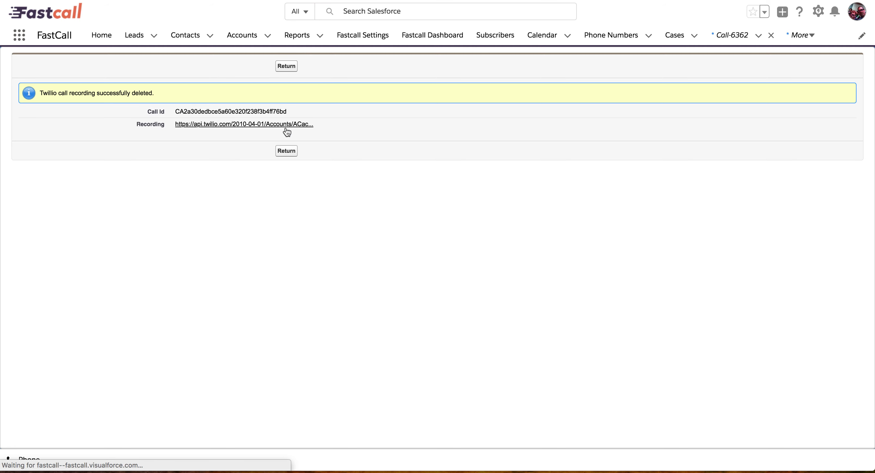
pyautogui.click(285, 153)
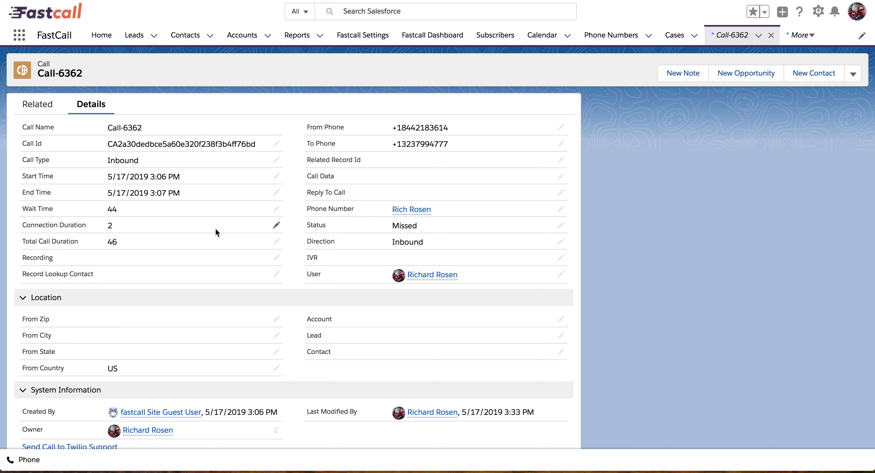
pyautogui.scroll(-2, 216, 229)
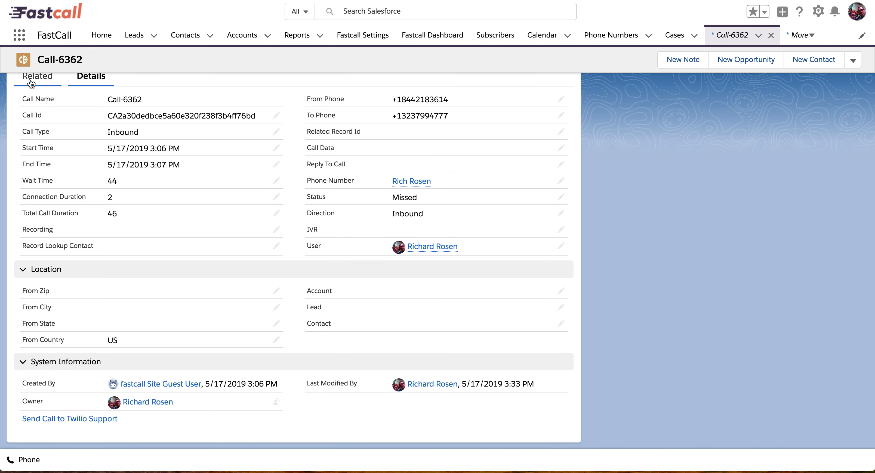
pyautogui.click(31, 83)
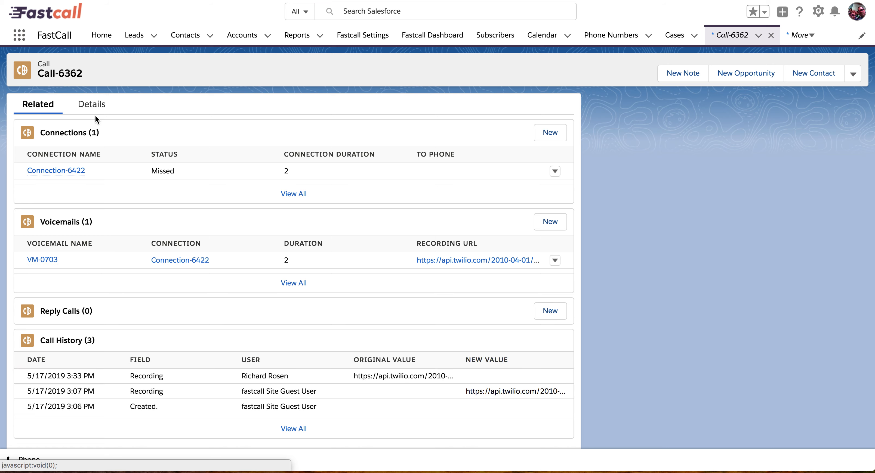
pyautogui.click(92, 105)
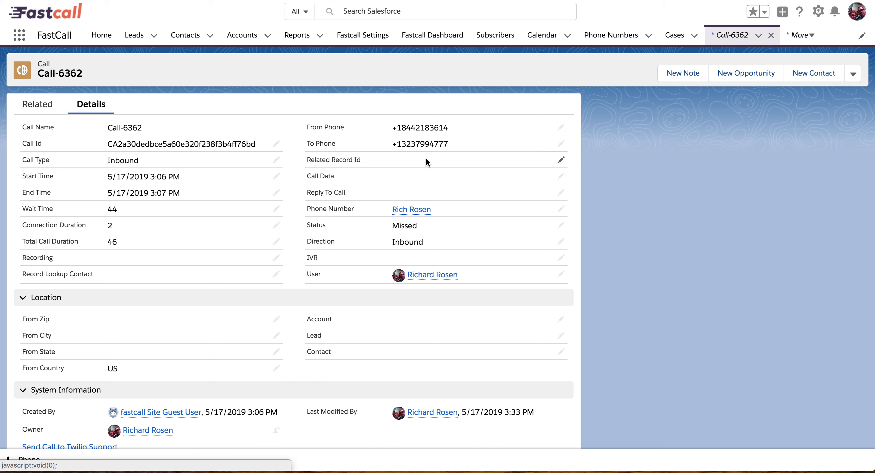
# Open the task of the most recent outbound call from the phone's call list and minimize the phone
pyautogui.click(29, 461)
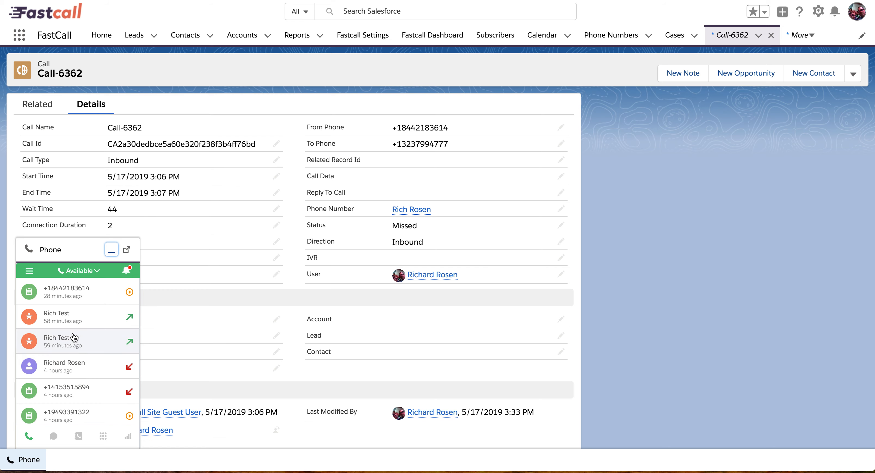
pyautogui.click(77, 314)
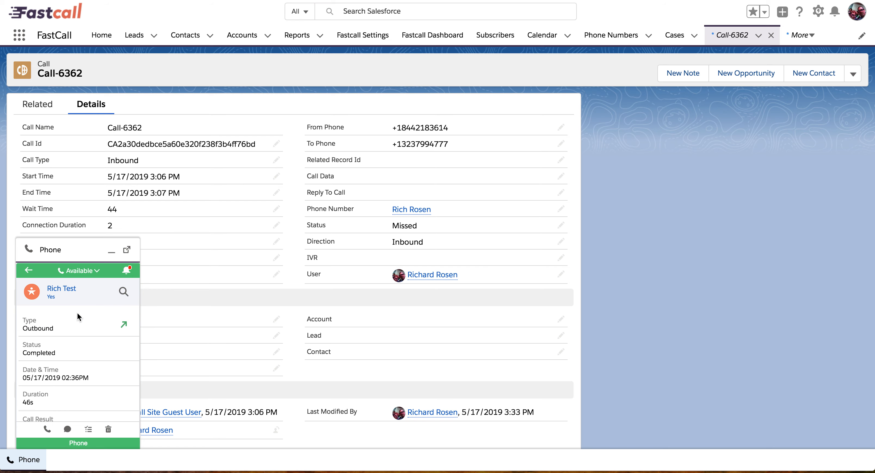
pyautogui.click(89, 430)
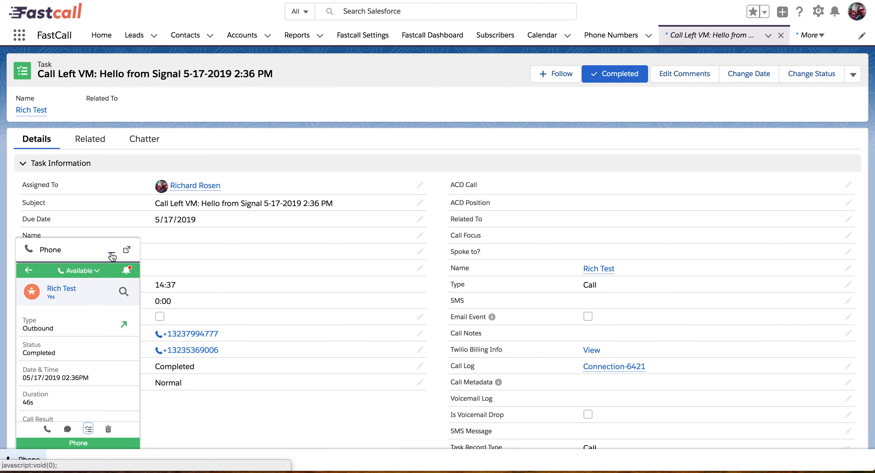
pyautogui.click(111, 254)
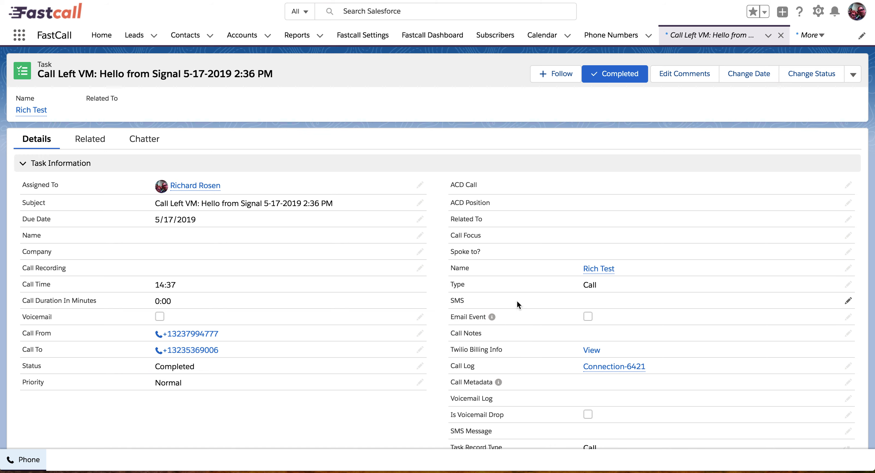
# Open the Call record linked to the task and examine its details and the Related Record Id change in Call History
pyautogui.scroll(-3, 524, 382)
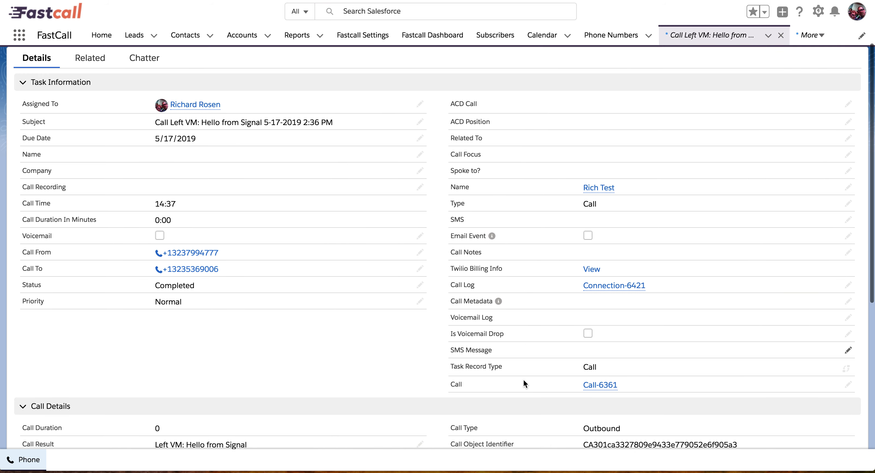
pyautogui.click(599, 385)
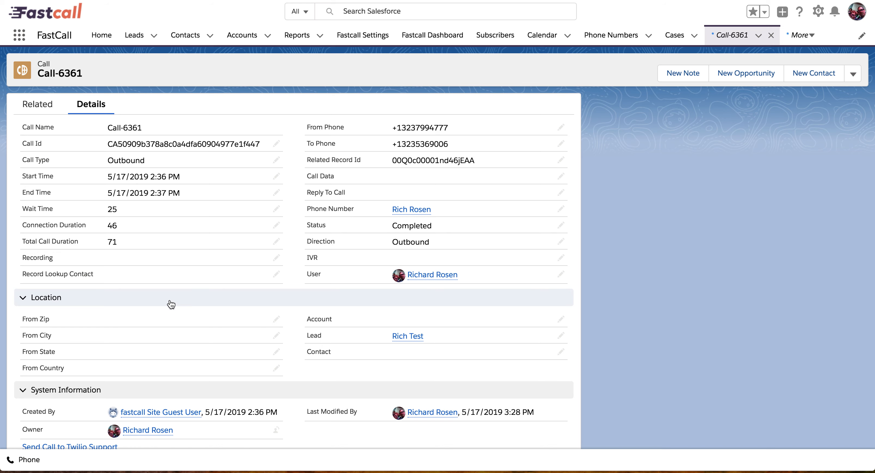
pyautogui.scroll(-3, 169, 300)
pyautogui.scroll(3, 84, 174)
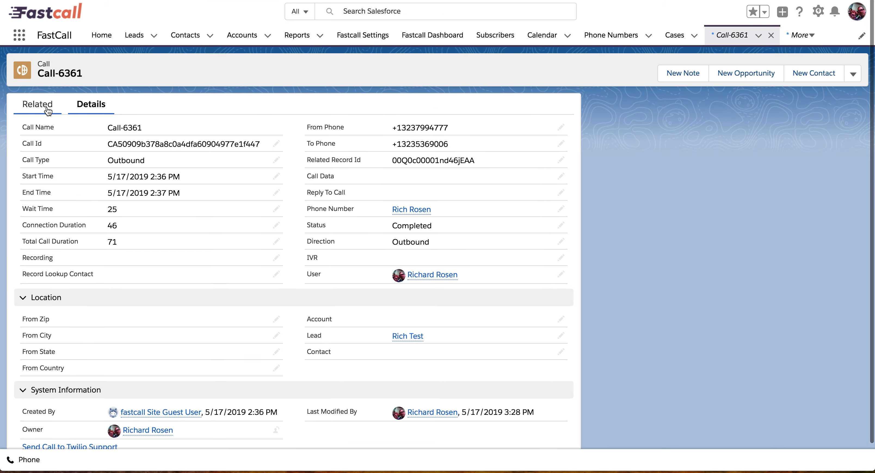
pyautogui.click(37, 108)
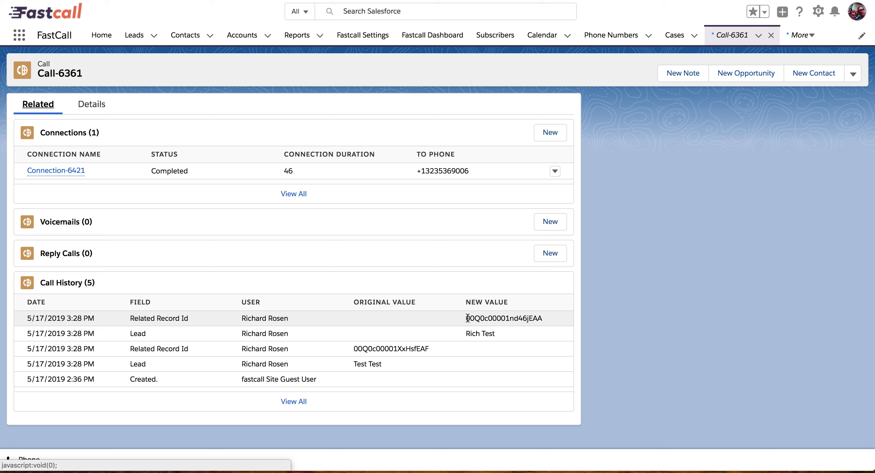
pyautogui.moveTo(467, 319); pyautogui.dragTo(542, 318)
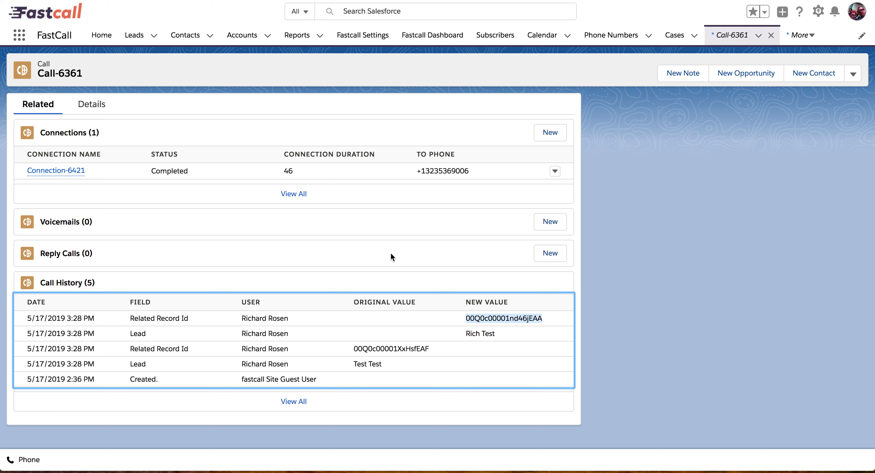
# Open the Fastcall Dashboard and compare its call list with the phone's recent calls
pyautogui.click(430, 39)
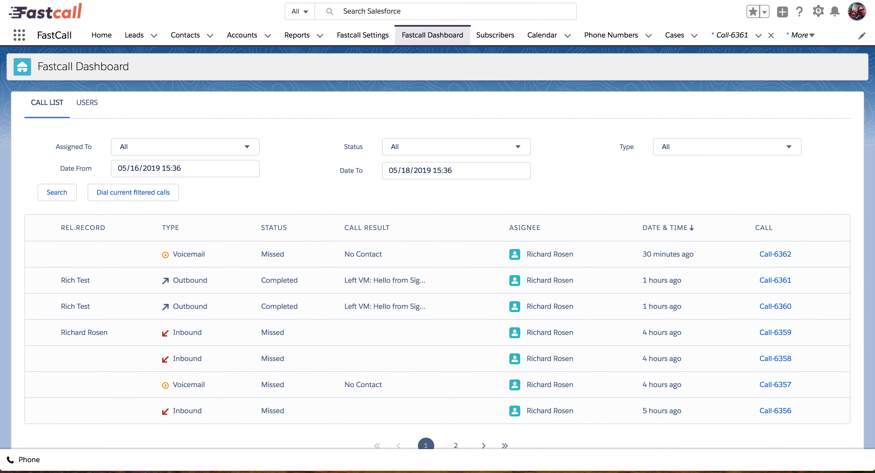
pyautogui.click(24, 460)
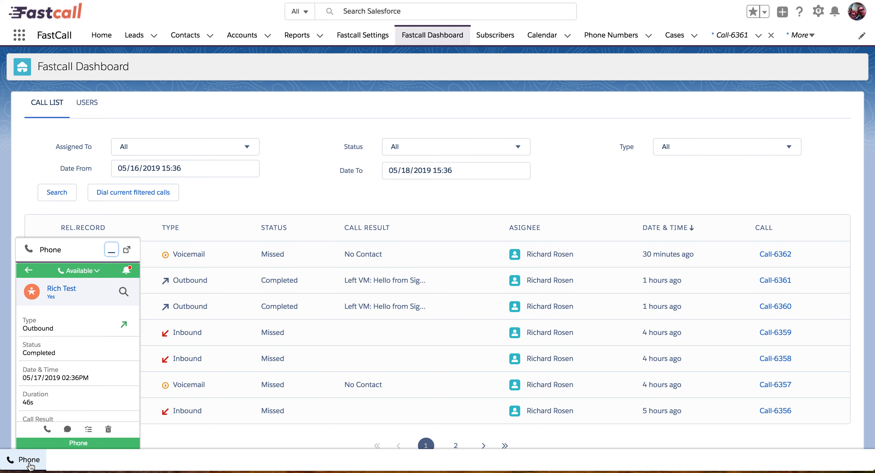
pyautogui.click(29, 272)
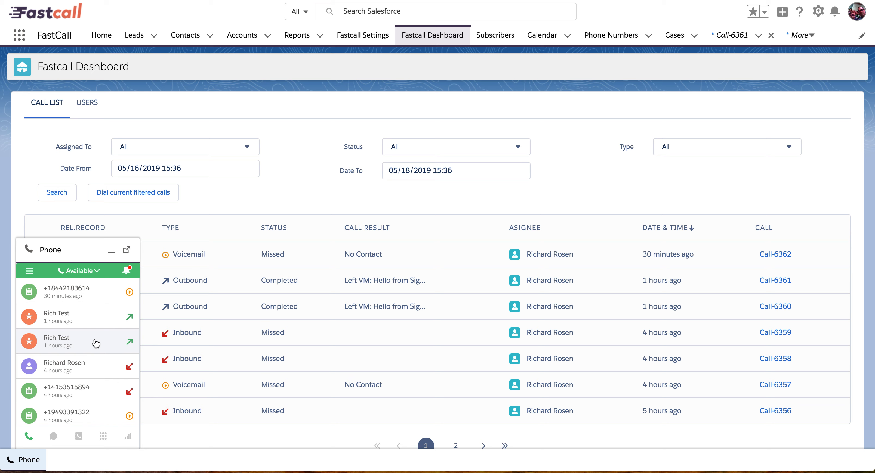
pyautogui.scroll(-10, 96, 344)
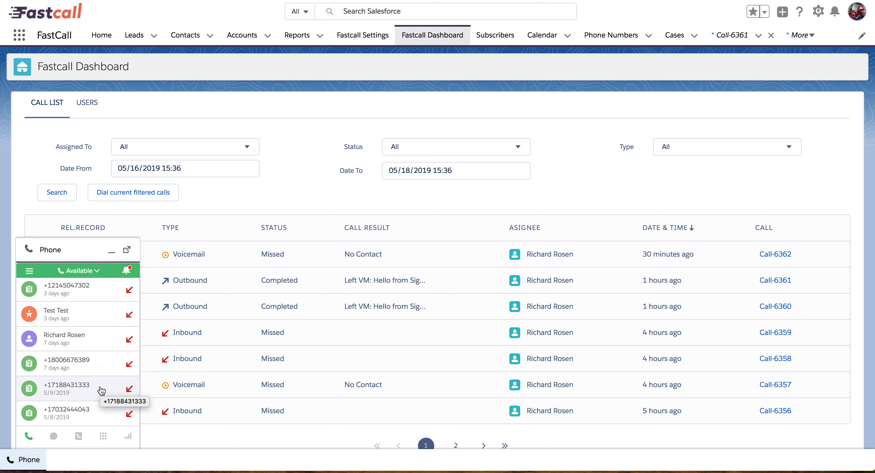
pyautogui.scroll(5, 102, 391)
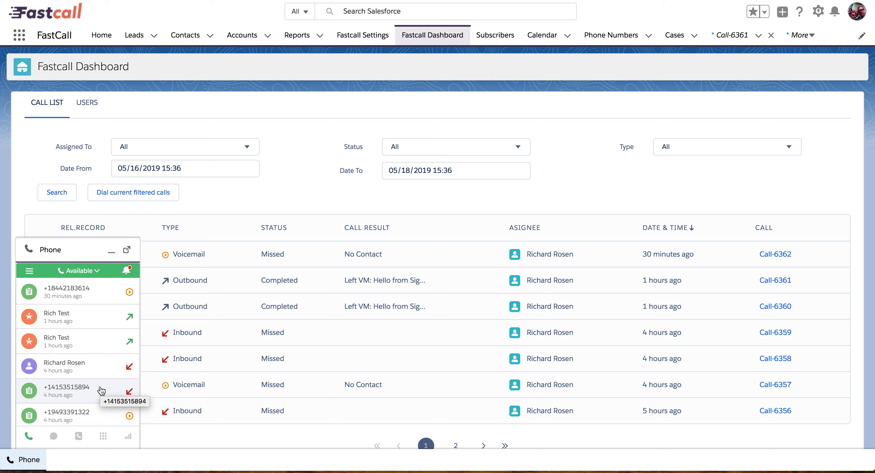
pyautogui.click(112, 251)
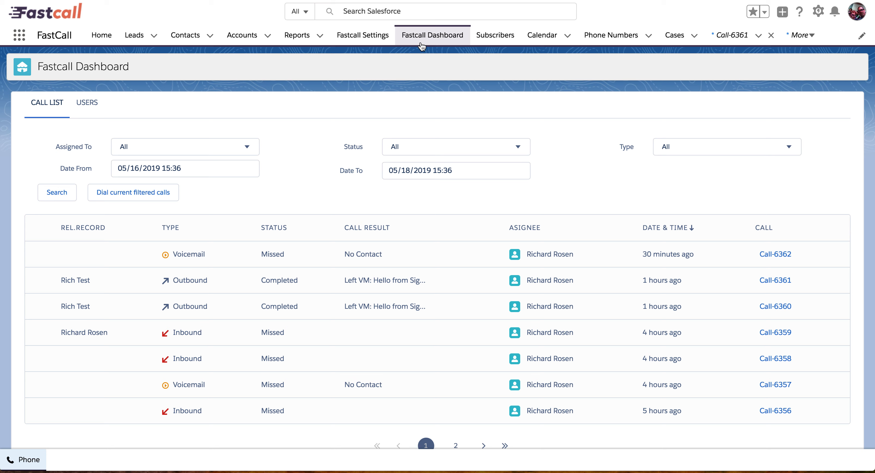
pyautogui.click(432, 40)
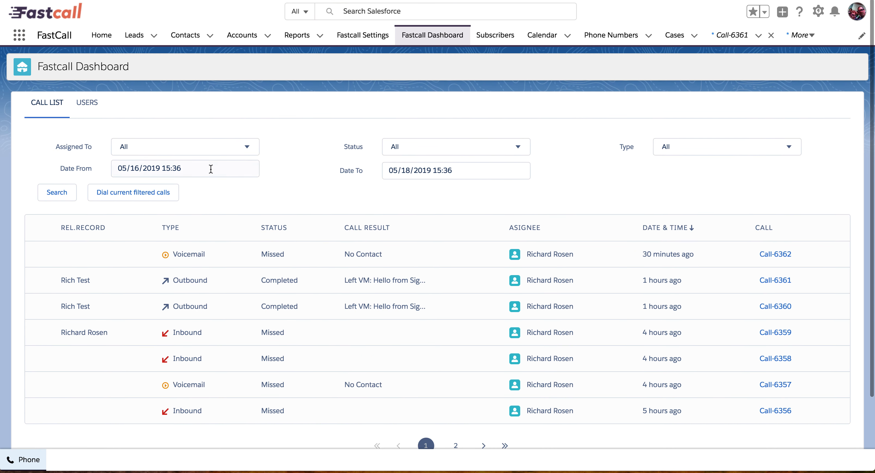
# Search the dashboard's call list for calls assigned to one user, clear that user, and run the search again
pyautogui.click(234, 152)
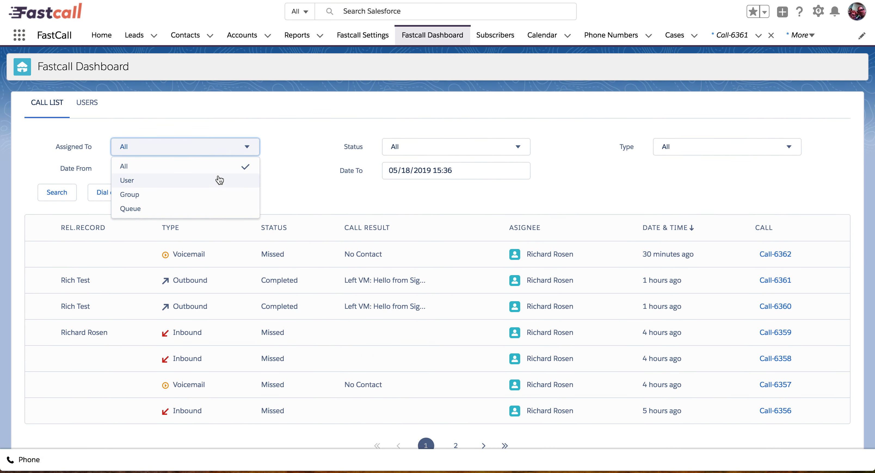
pyautogui.click(217, 194)
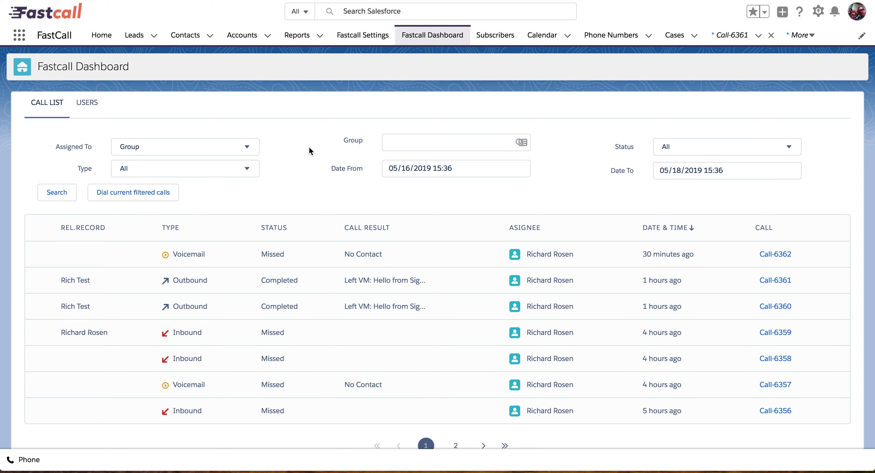
pyautogui.click(230, 147)
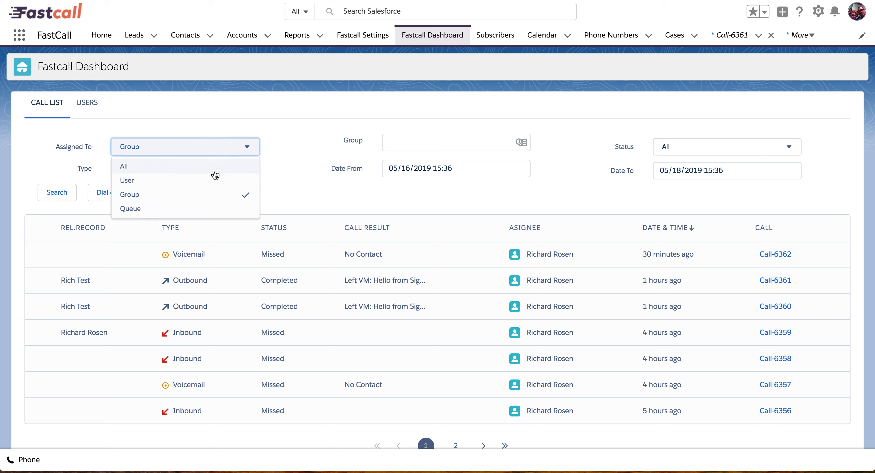
pyautogui.click(213, 182)
pyautogui.click(404, 143)
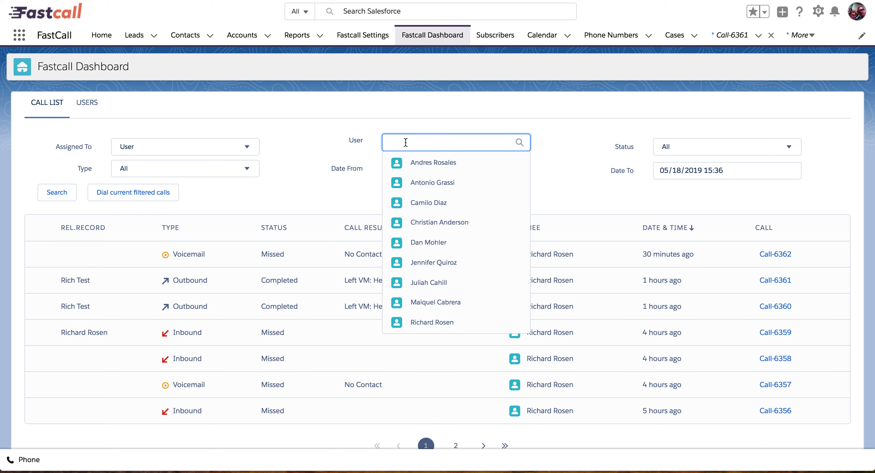
pyautogui.click(427, 207)
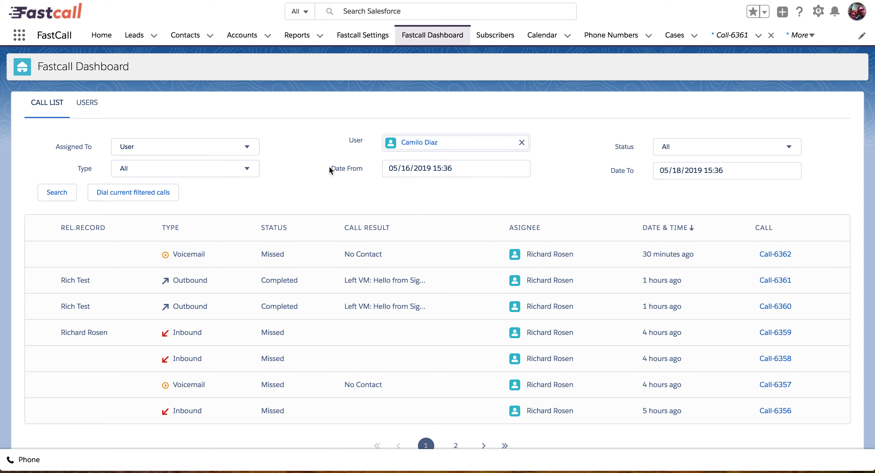
pyautogui.click(64, 193)
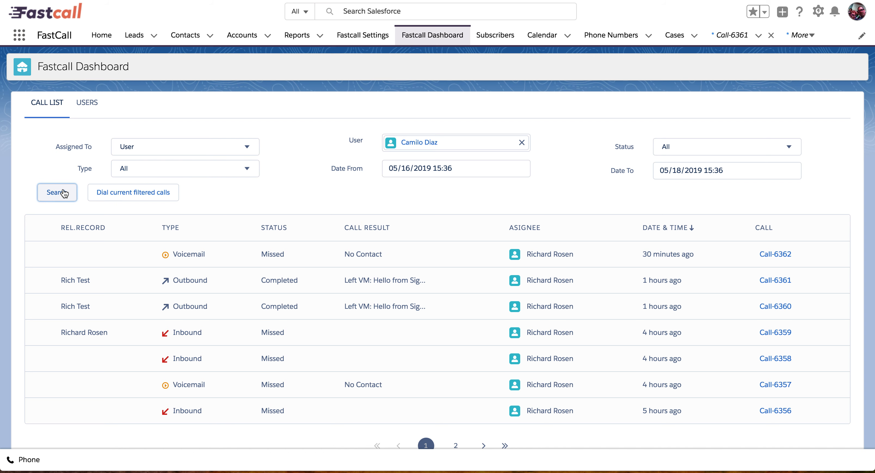
pyautogui.click(521, 143)
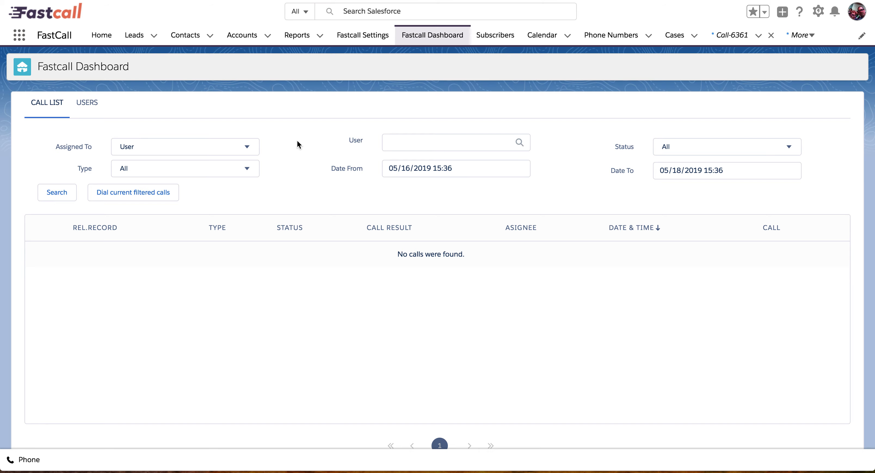
pyautogui.click(47, 193)
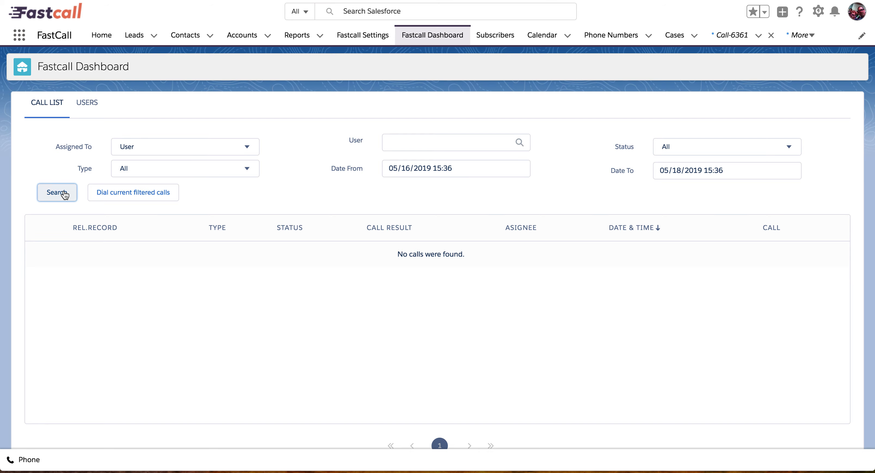
# Filter the call list by Missed status, run the search, and open the details of the newest voicemail call
pyautogui.click(686, 155)
pyautogui.click(688, 181)
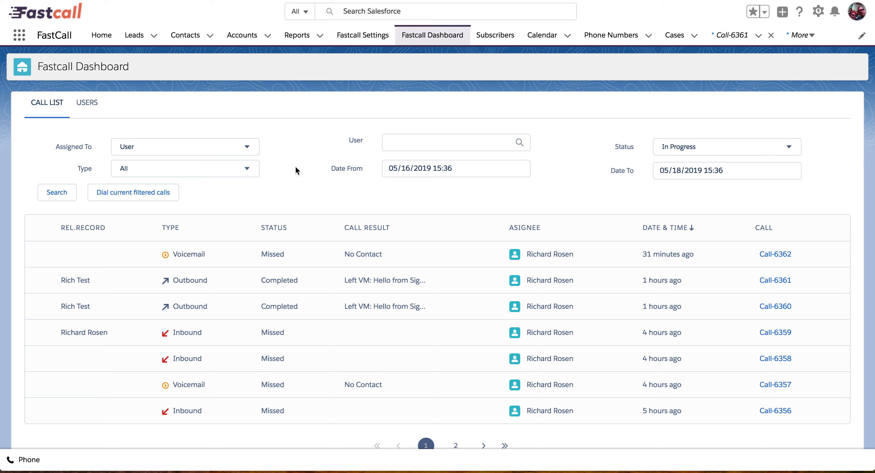
pyautogui.click(710, 146)
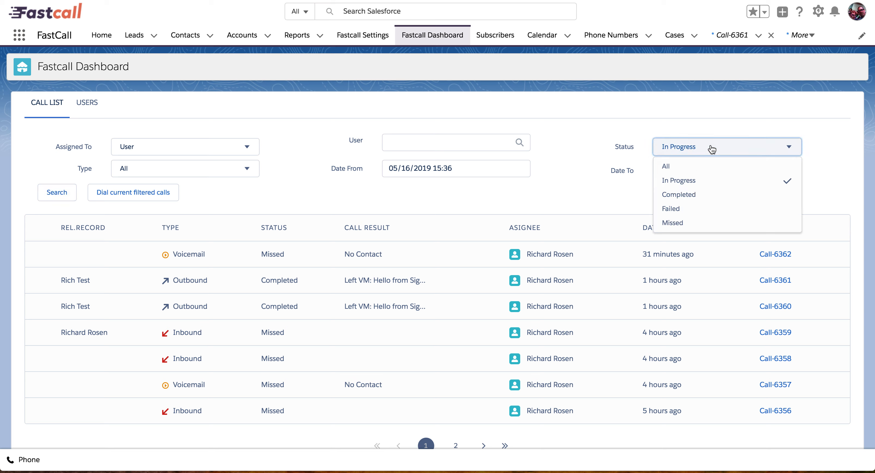
pyautogui.click(695, 224)
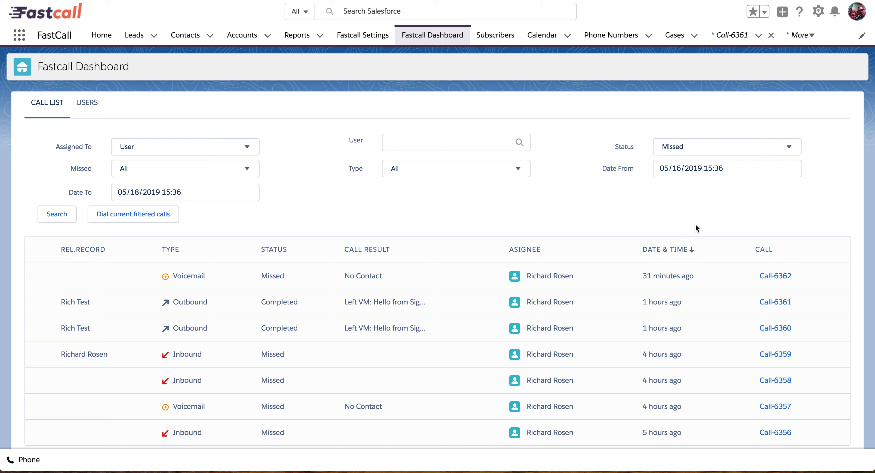
pyautogui.click(56, 214)
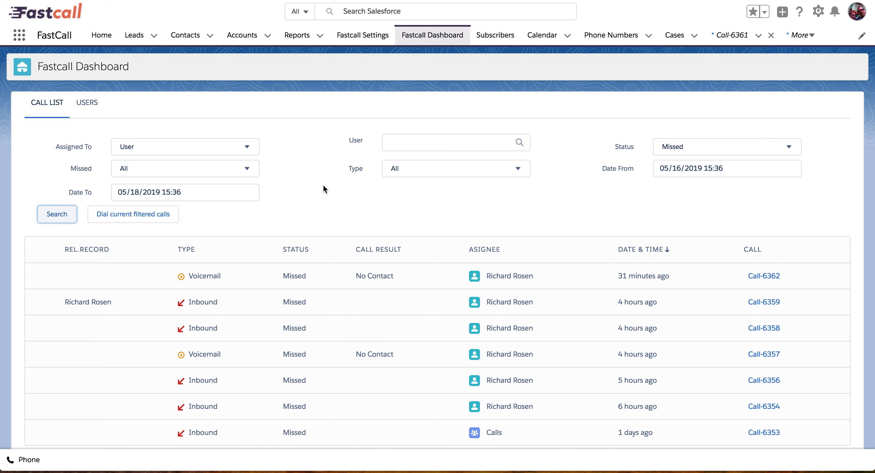
pyautogui.scroll(-3, 323, 185)
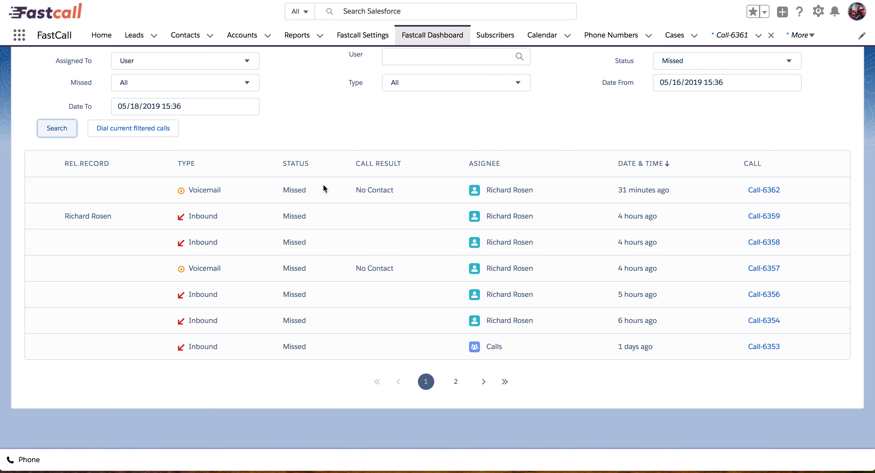
pyautogui.click(295, 192)
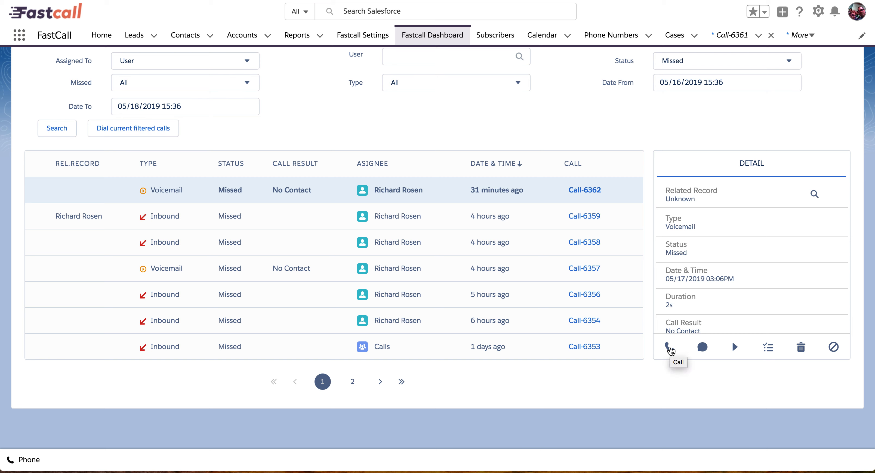
# Call back the contact from missed inbound call Call-6359, end the call, and log its result as Contact test
pyautogui.click(226, 218)
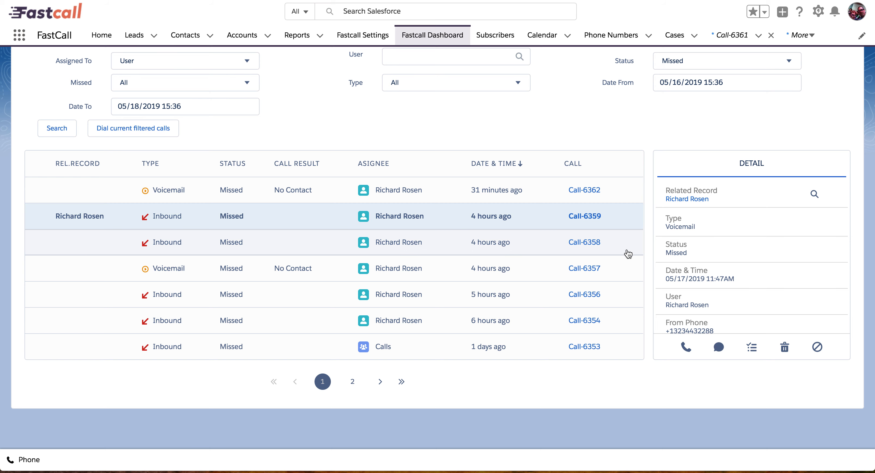
pyautogui.click(685, 348)
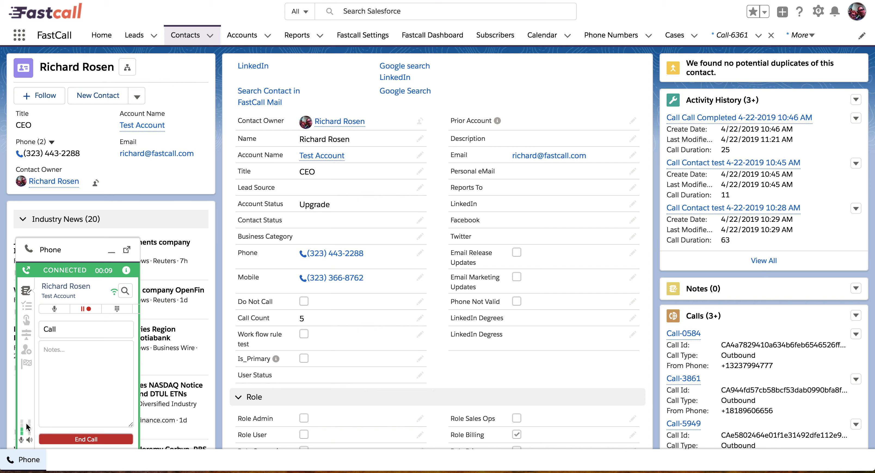
pyautogui.click(86, 440)
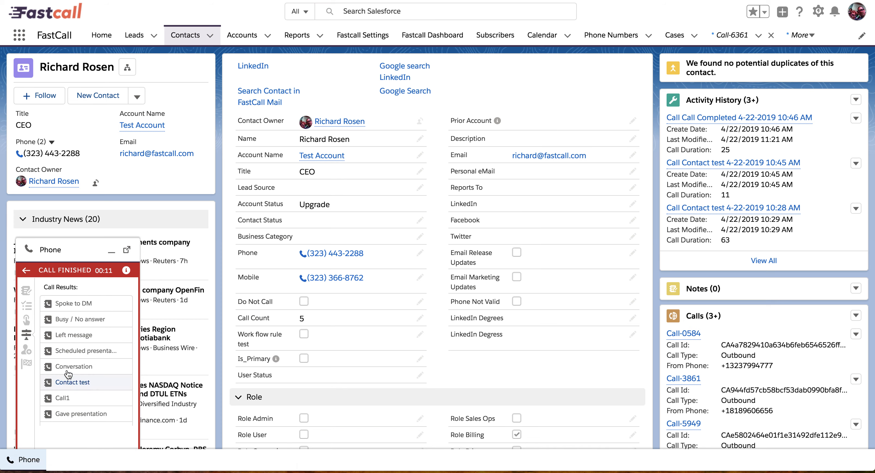
pyautogui.click(71, 383)
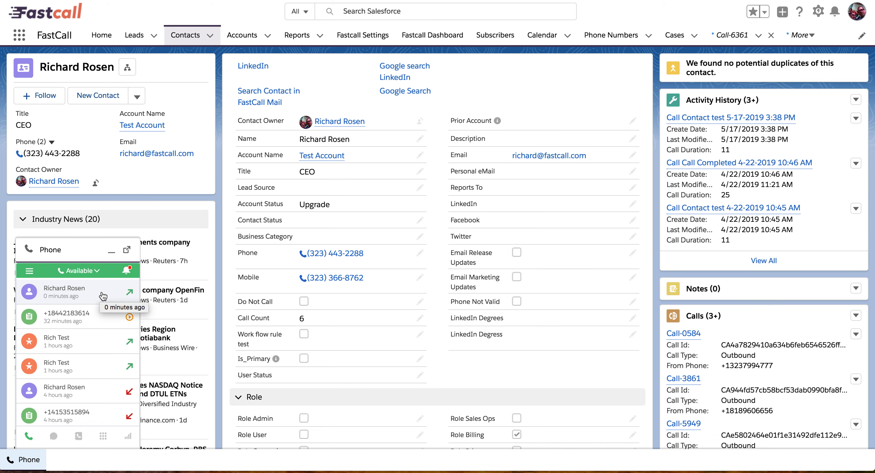
# Open the newest recent call's task from the phone and examine its linked Call record's connections and history
pyautogui.click(103, 297)
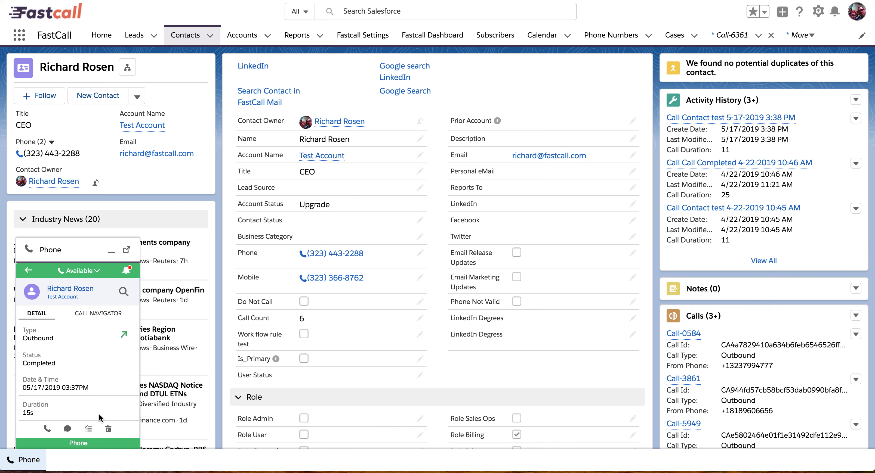
pyautogui.click(88, 429)
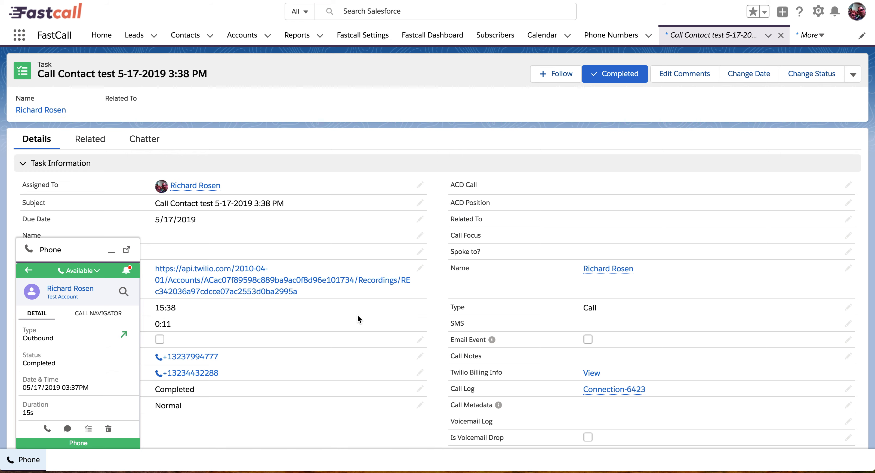
pyautogui.scroll(-3, 349, 338)
pyautogui.scroll(-2, 349, 337)
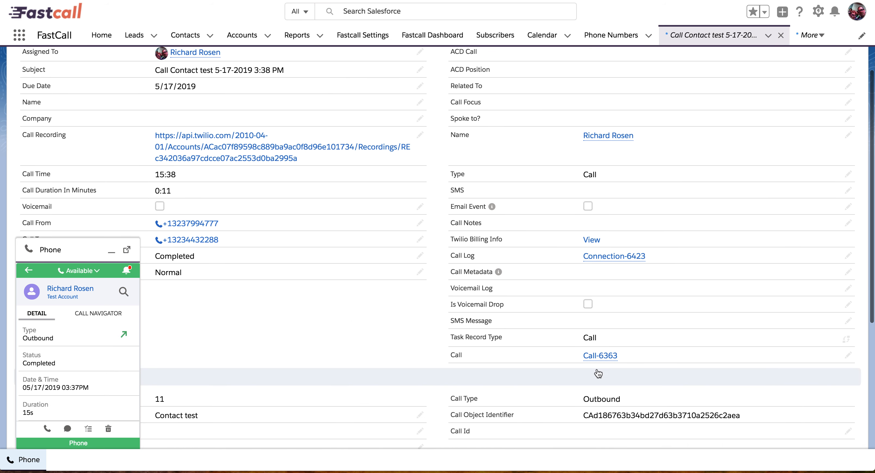
pyautogui.scroll(3, 596, 359)
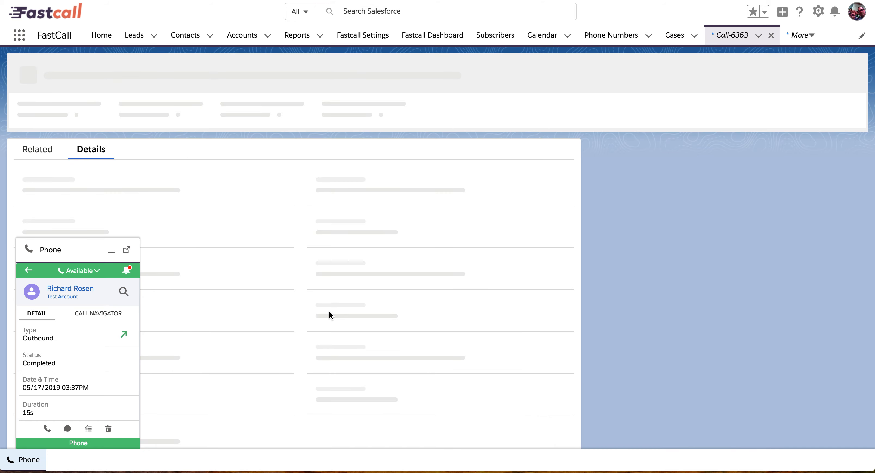
pyautogui.click(37, 104)
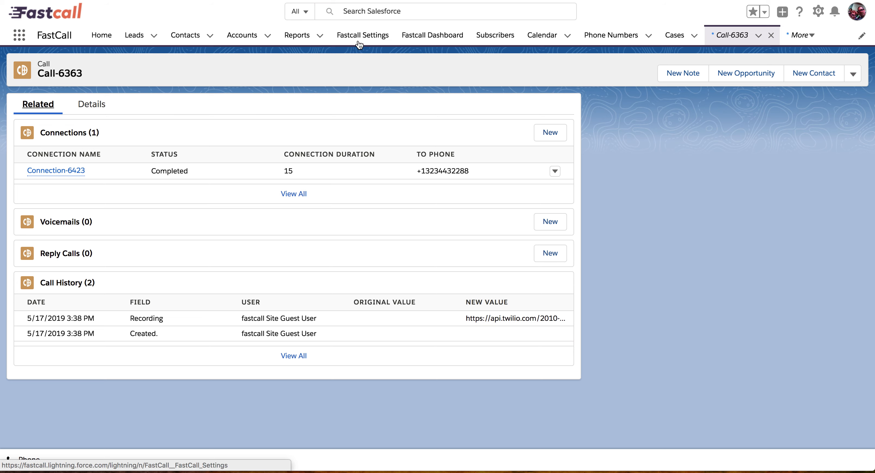
# Return to the Fastcall Dashboard, filter the call list by Missed status, and run the search
pyautogui.click(427, 40)
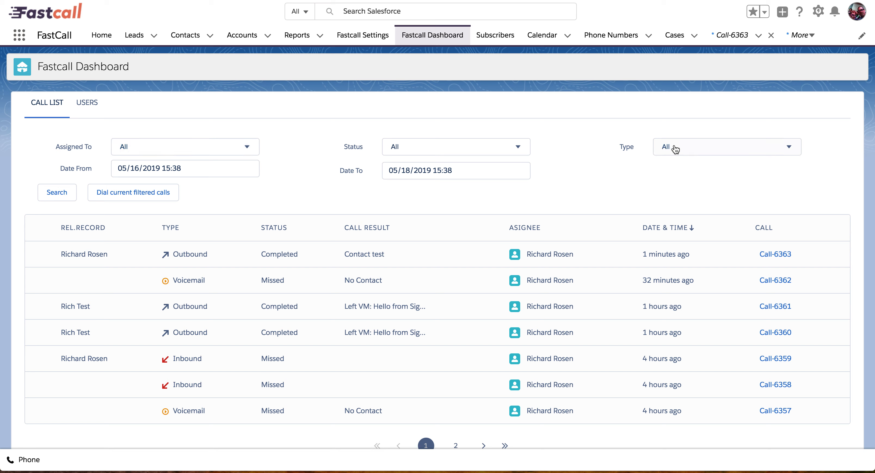
pyautogui.click(693, 149)
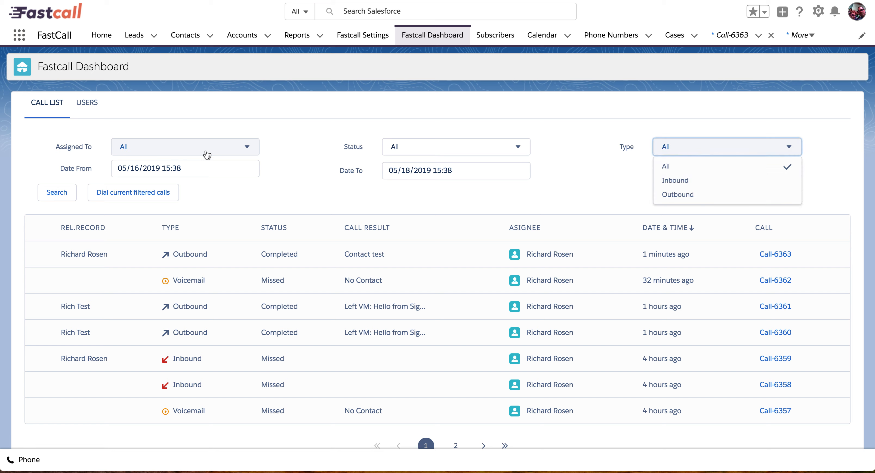
pyautogui.click(415, 150)
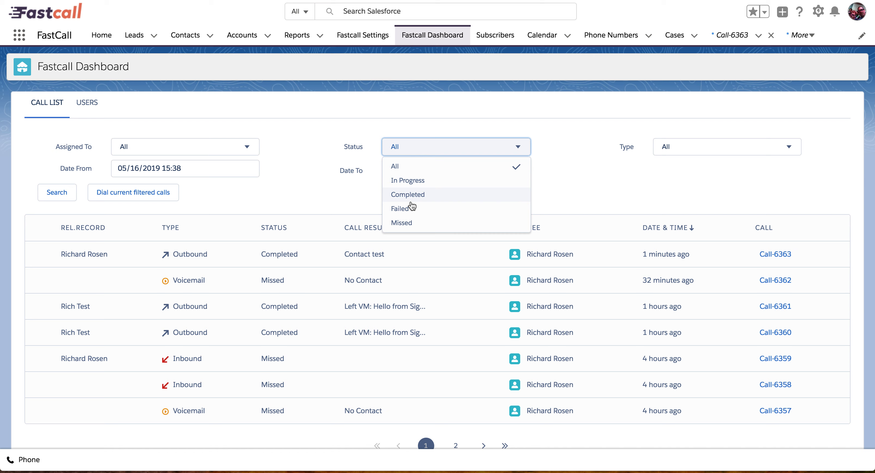
pyautogui.click(406, 223)
pyautogui.click(59, 193)
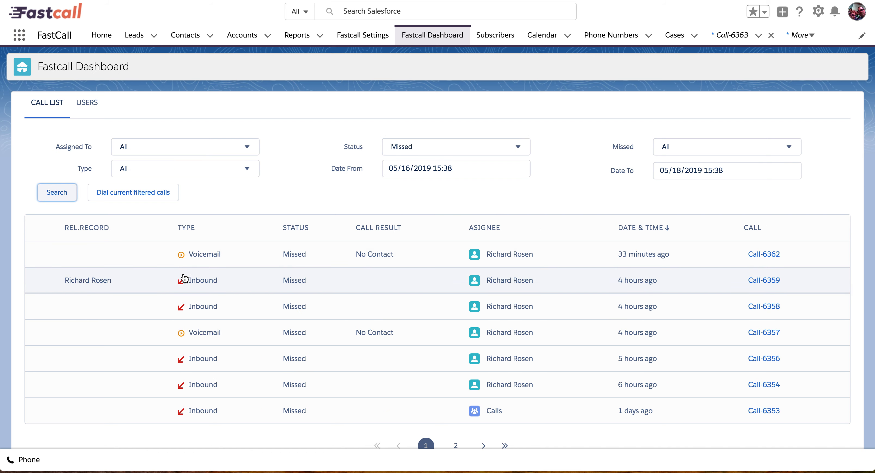
# Examine the Call Navigator for missed call Call-6359 and the Reply Calls related to its Call record
pyautogui.click(208, 287)
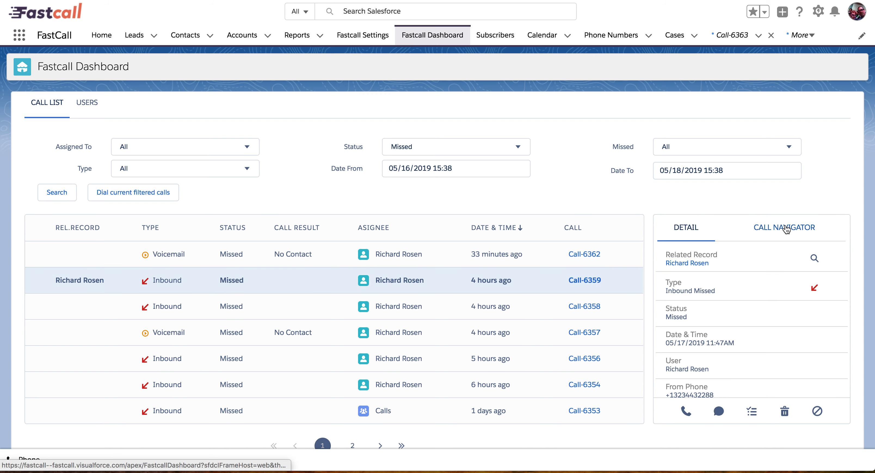
pyautogui.click(489, 257)
pyautogui.click(484, 284)
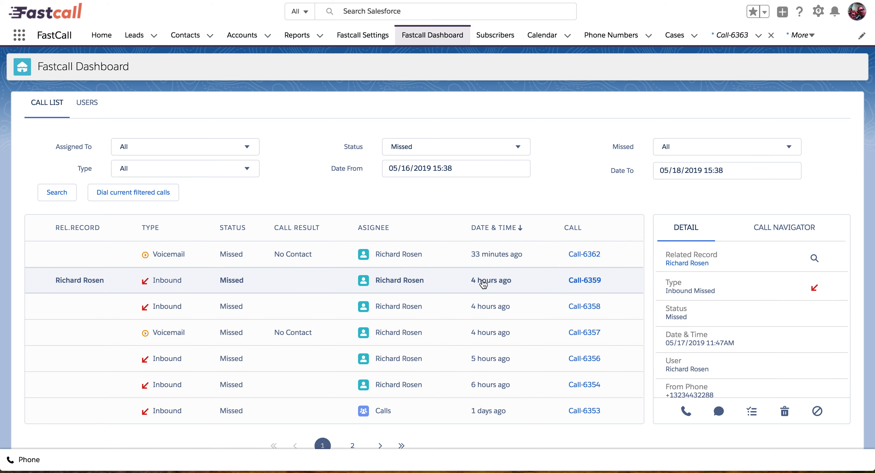
pyautogui.click(764, 229)
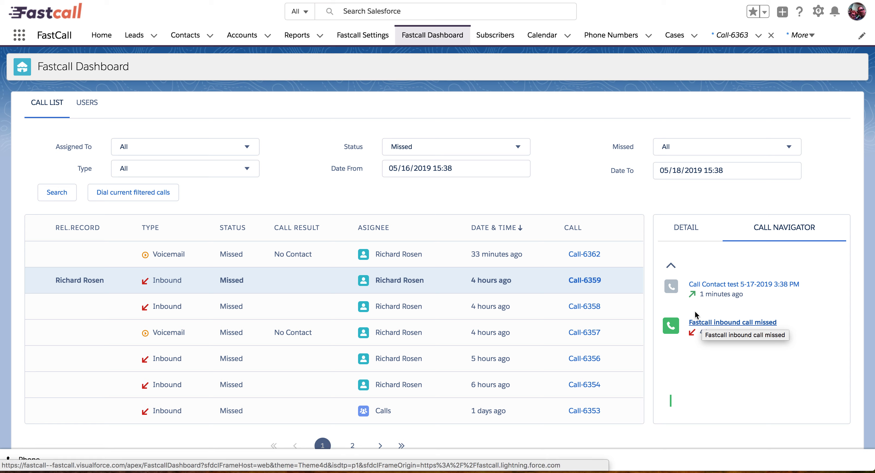
pyautogui.click(585, 281)
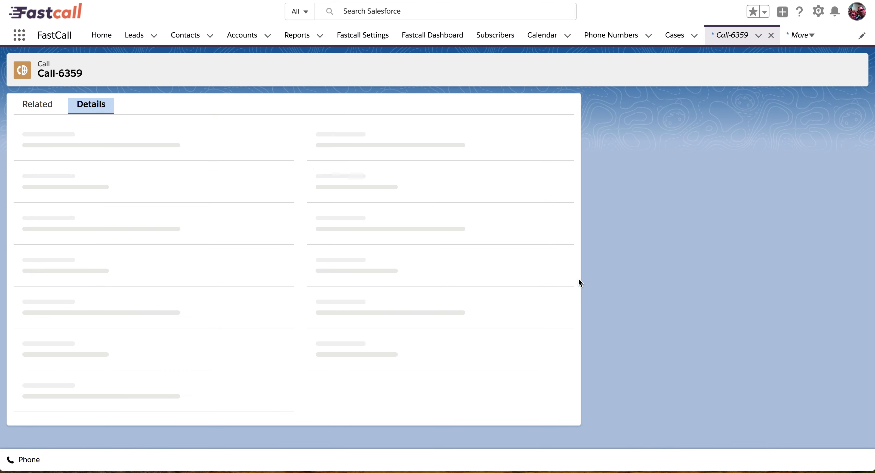
pyautogui.click(37, 106)
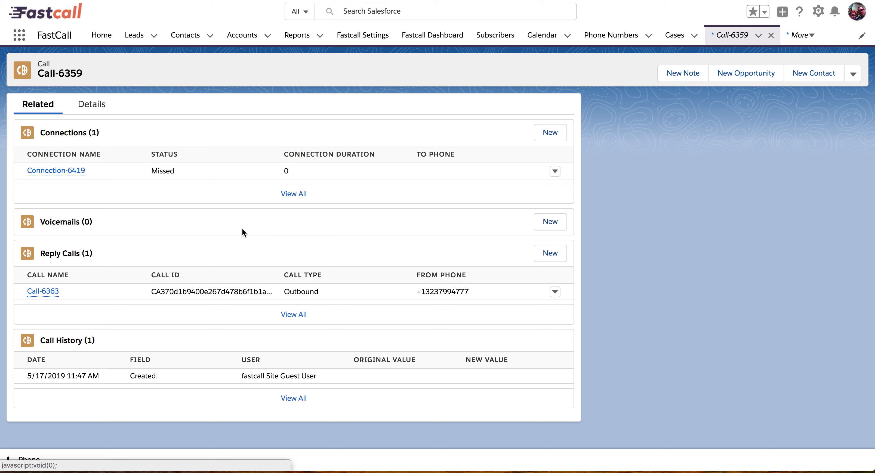
# Filter the dashboard's calls by Missed status, load the filtered calls into the Mass Dialer, and return to the dashboard
pyautogui.click(433, 40)
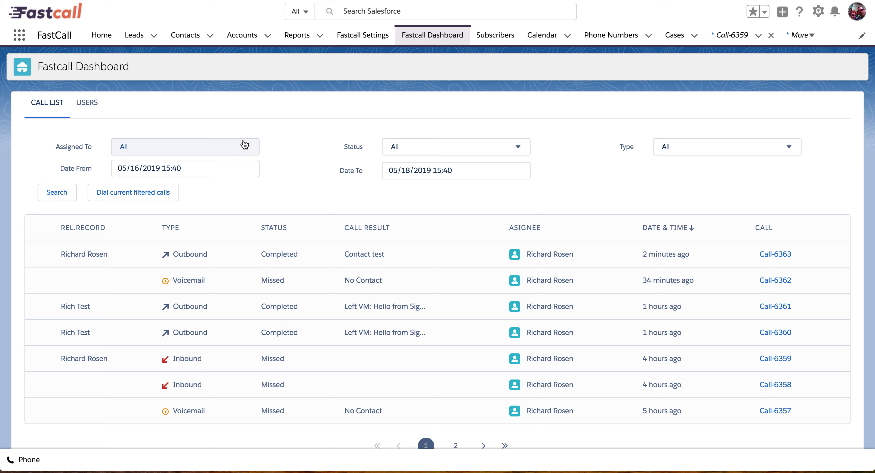
pyautogui.click(443, 150)
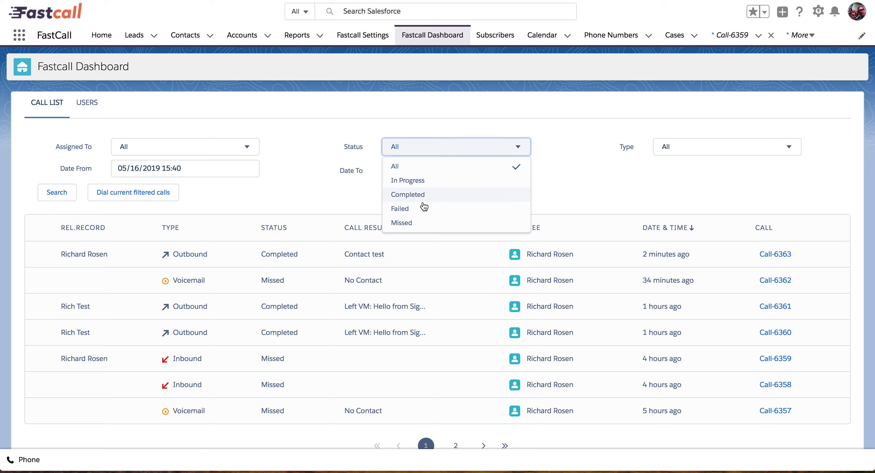
pyautogui.click(418, 223)
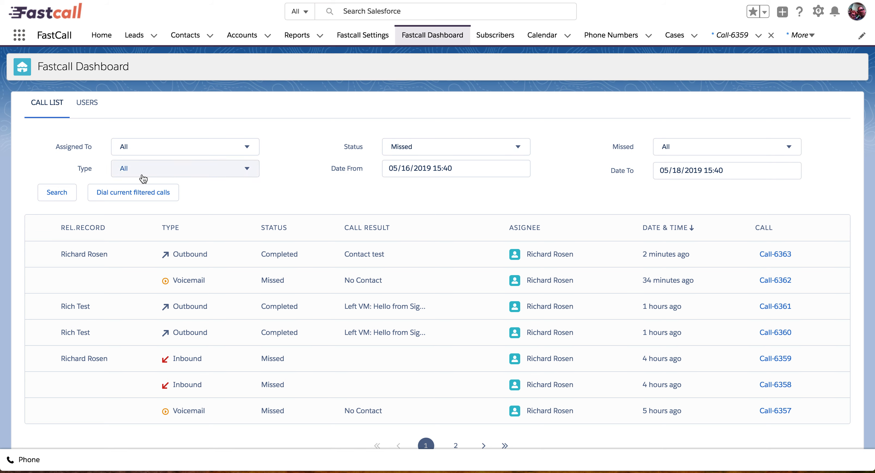
pyautogui.click(57, 192)
pyautogui.click(123, 198)
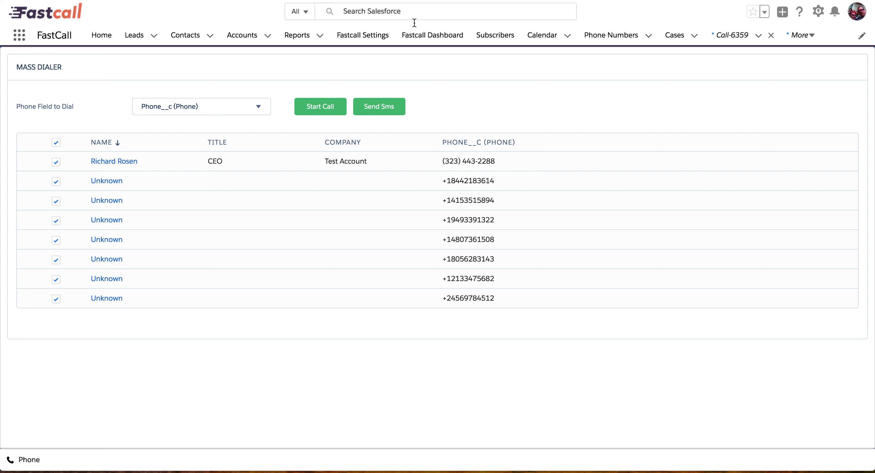
pyautogui.click(422, 37)
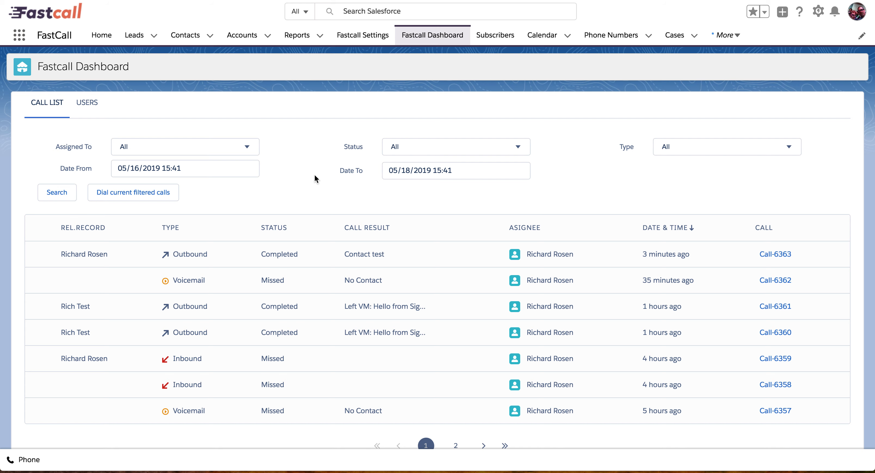
pyautogui.scroll(-3, 315, 175)
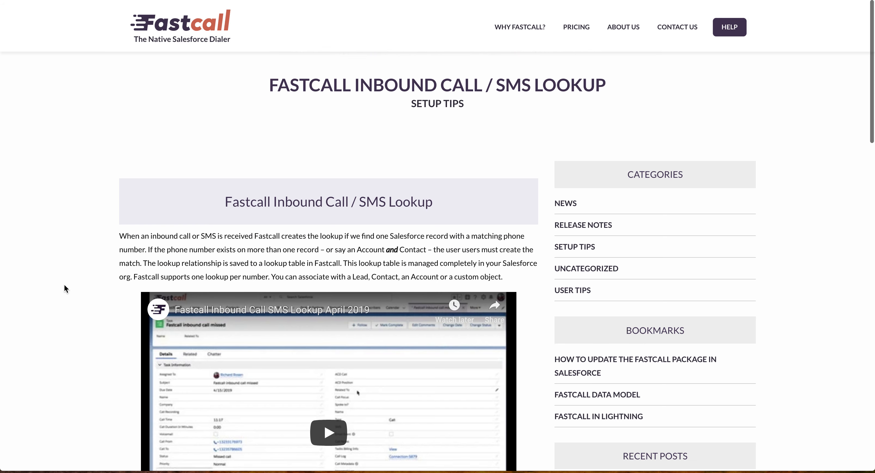
# Switch to the Fastcall website and read the setup tips article on Inbound Call / SMS Lookup
pyautogui.scroll(-3, 65, 289)
pyautogui.scroll(-3, 51, 332)
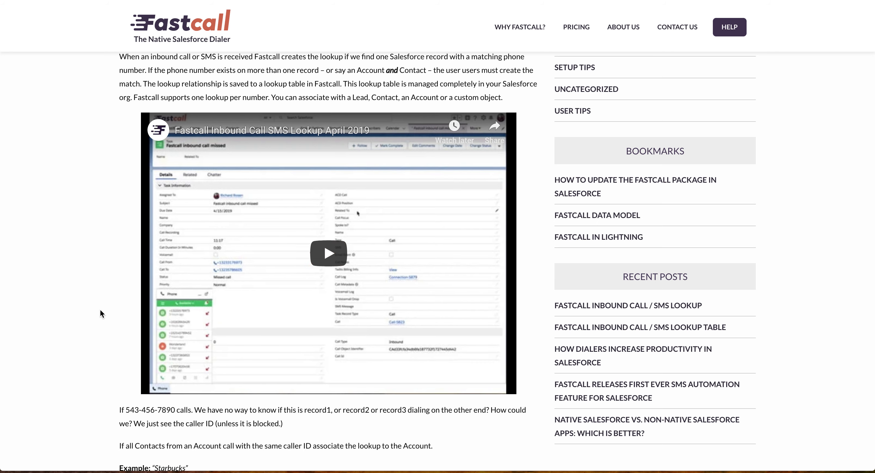
pyautogui.scroll(-1, 100, 310)
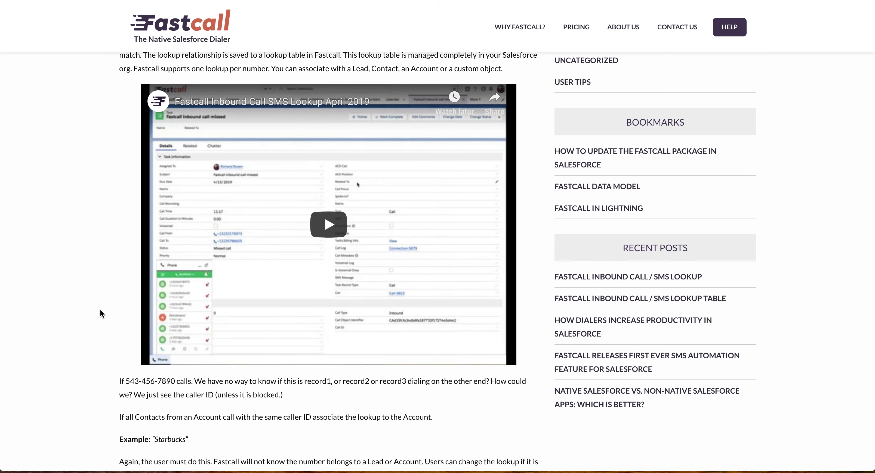
pyautogui.scroll(6, 100, 310)
pyautogui.scroll(-15, 100, 310)
pyautogui.scroll(-5, 100, 310)
pyautogui.scroll(5, 100, 309)
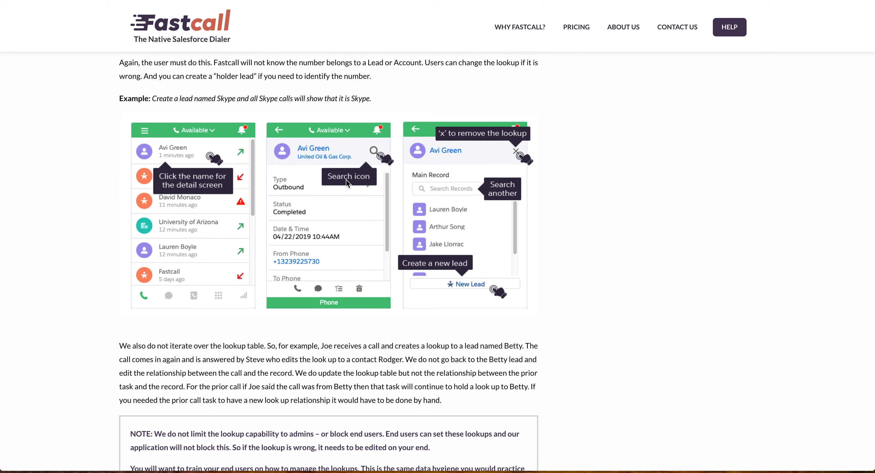
pyautogui.scroll(-6, 87, 217)
pyautogui.scroll(20, 87, 218)
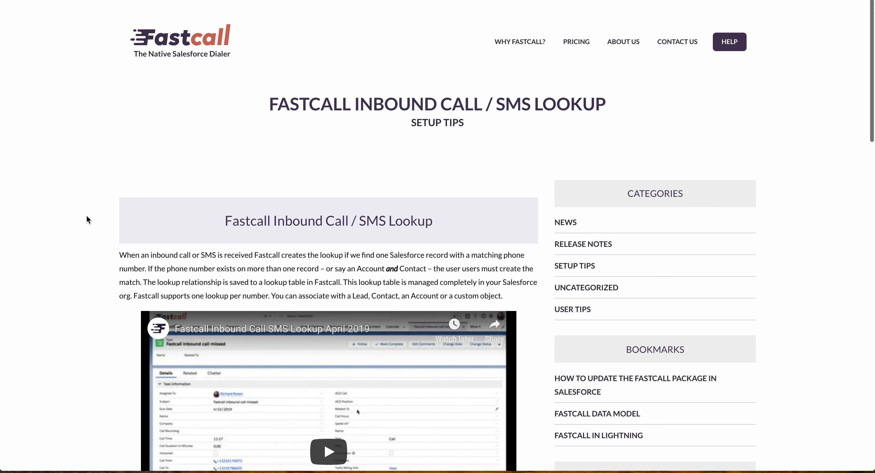
pyautogui.scroll(-1, 87, 217)
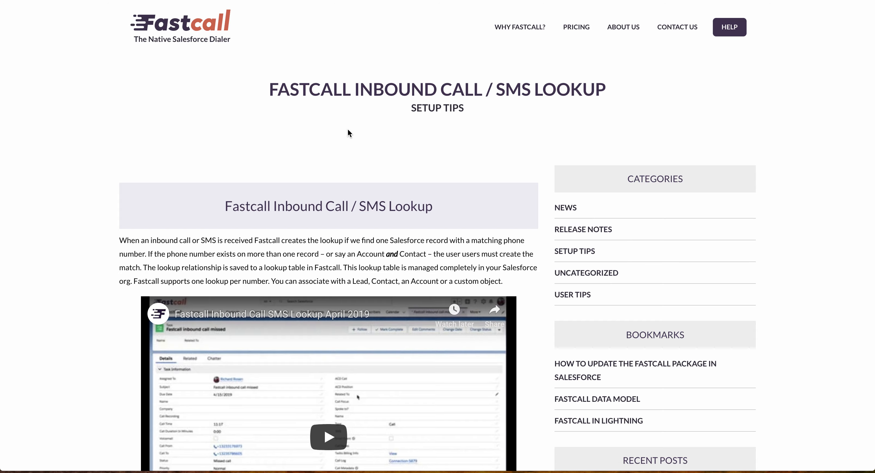
pyautogui.scroll(-1, 348, 130)
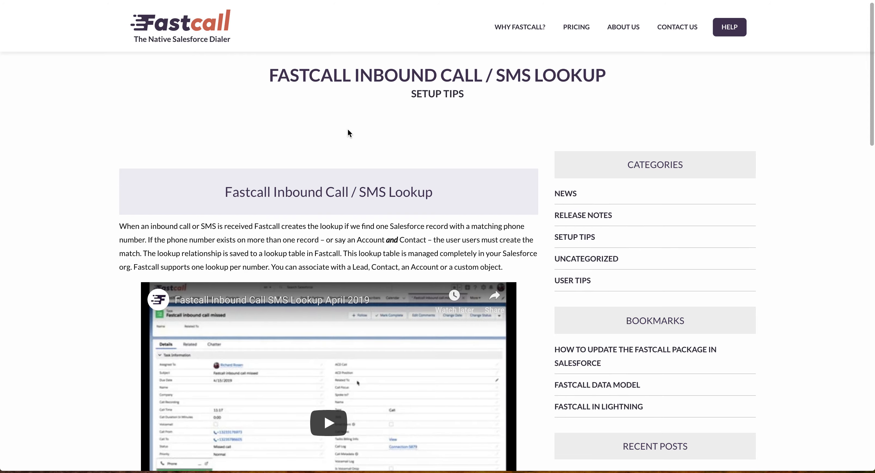
pyautogui.scroll(-10, 348, 130)
pyautogui.scroll(10, 348, 130)
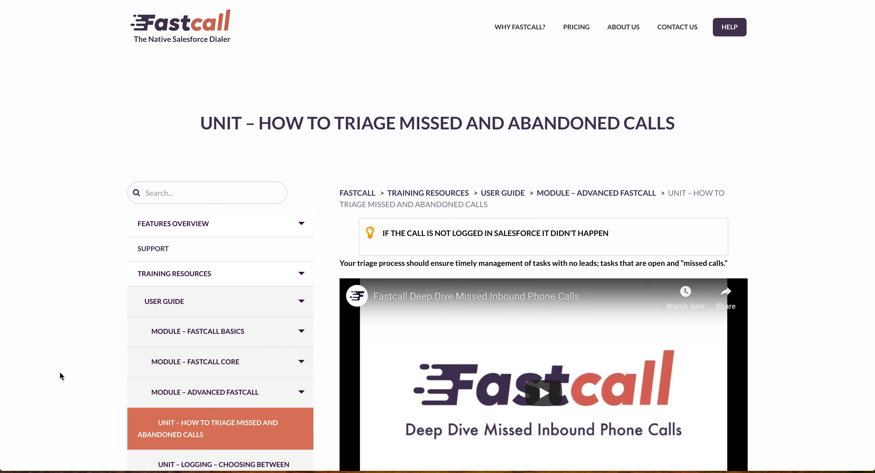
# Read the Fastcall help article on how to triage missed and abandoned calls, including its task and voicemail settings
pyautogui.scroll(-2, 60, 373)
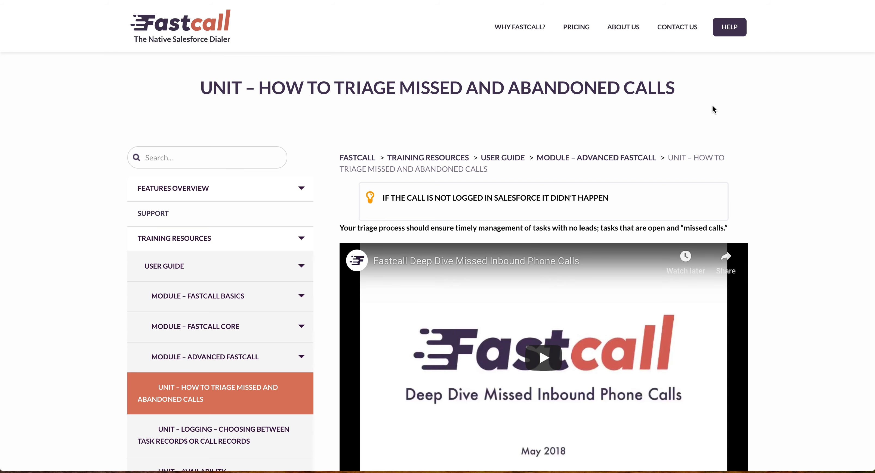
pyautogui.scroll(-4, 799, 186)
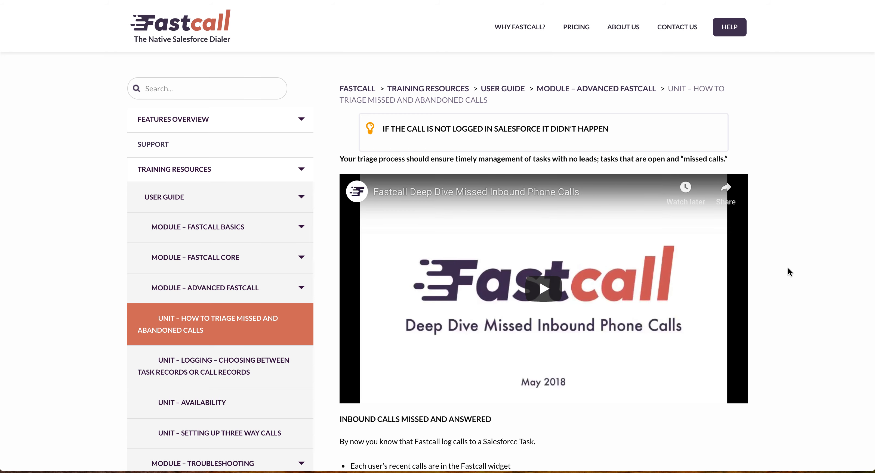
pyautogui.scroll(-5, 788, 268)
pyautogui.scroll(-3, 788, 268)
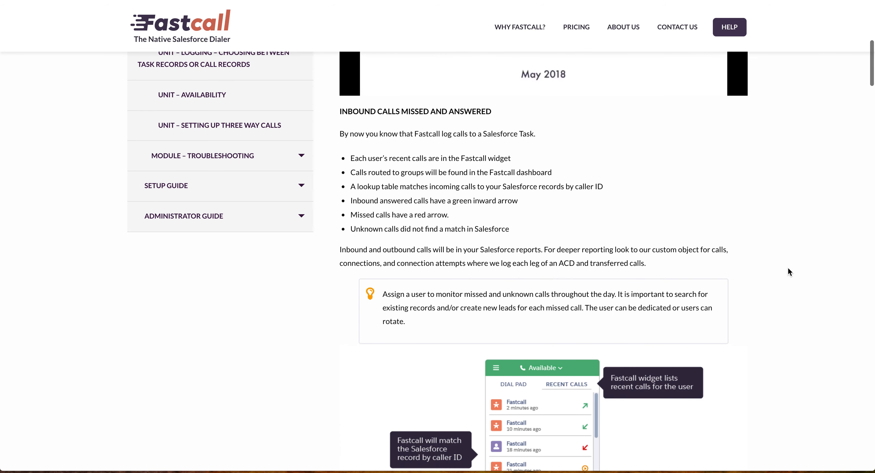
pyautogui.scroll(-4, 788, 268)
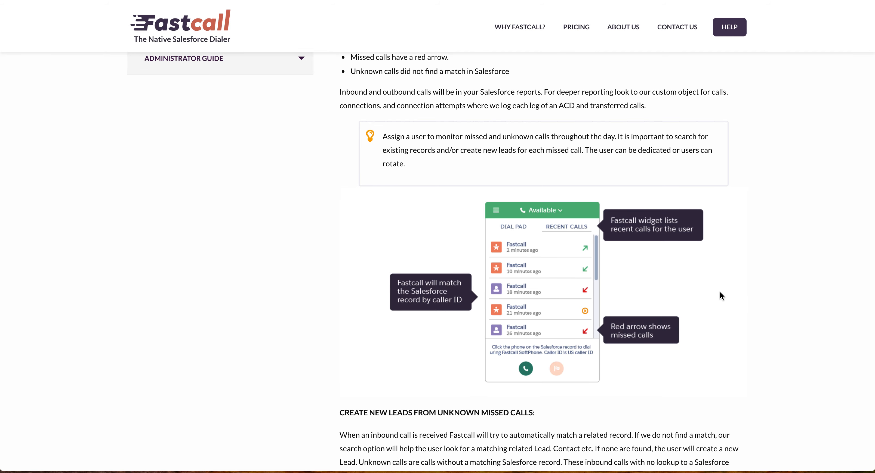
pyautogui.scroll(-2, 720, 292)
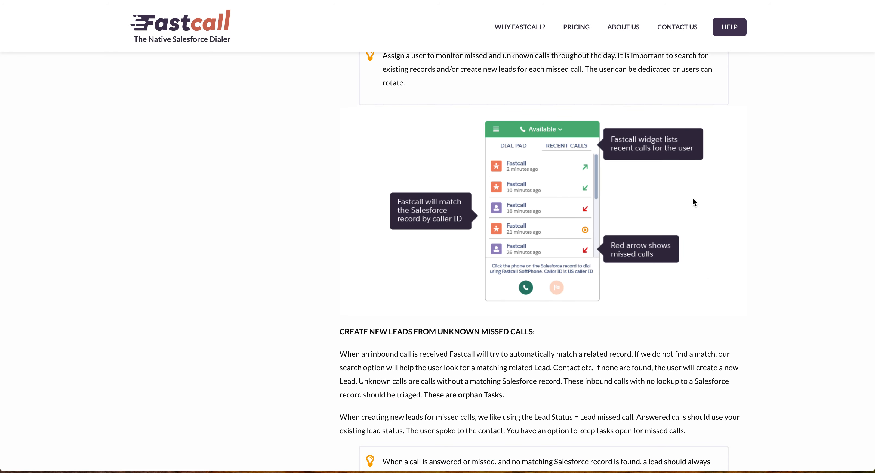
pyautogui.scroll(-6, 693, 198)
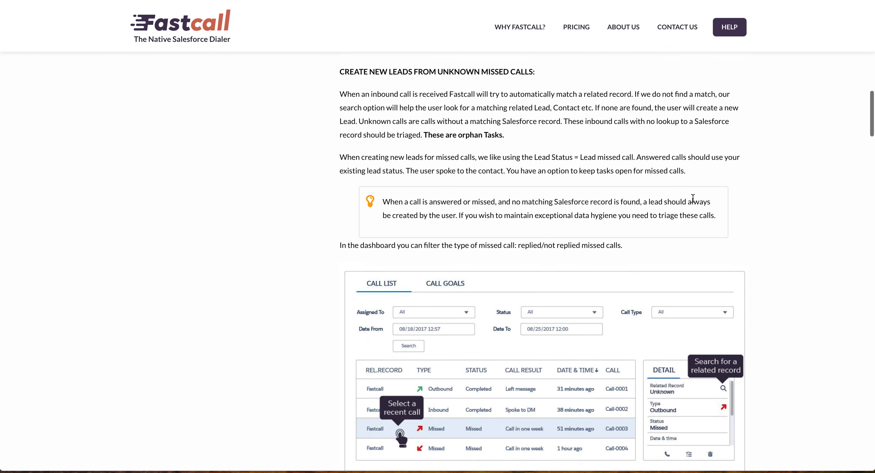
pyautogui.scroll(-3, 693, 198)
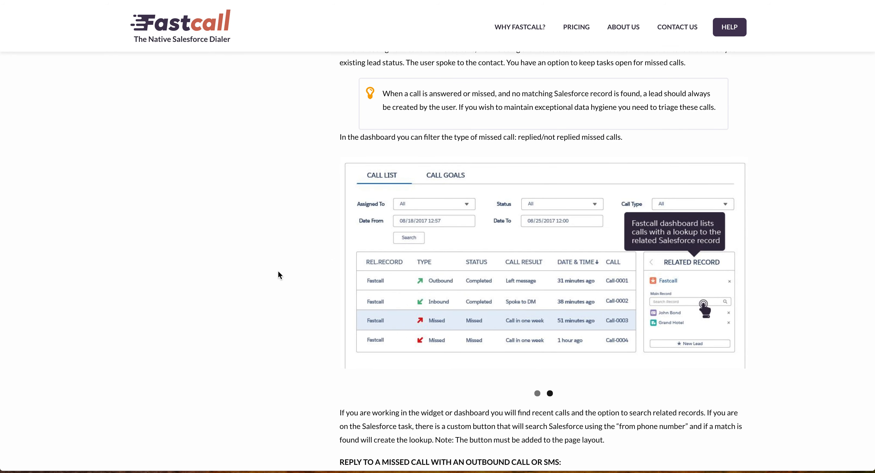
pyautogui.scroll(-2, 278, 272)
pyautogui.scroll(-8, 278, 272)
pyautogui.scroll(-18, 278, 271)
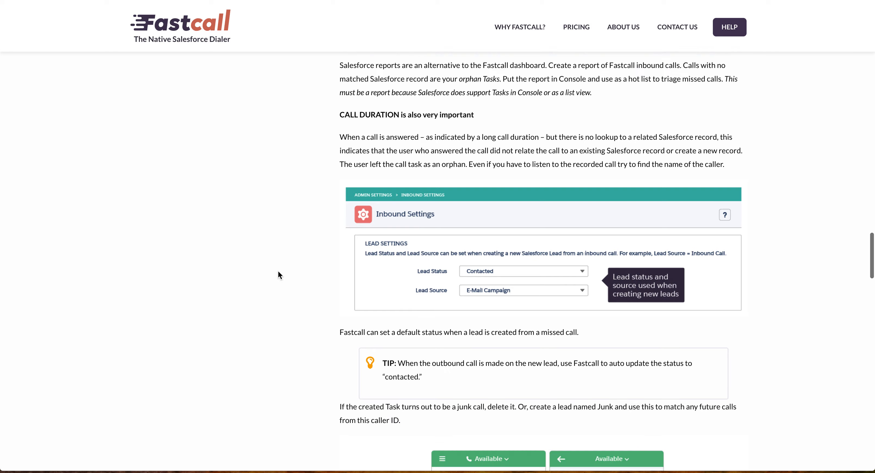
pyautogui.scroll(-14, 278, 271)
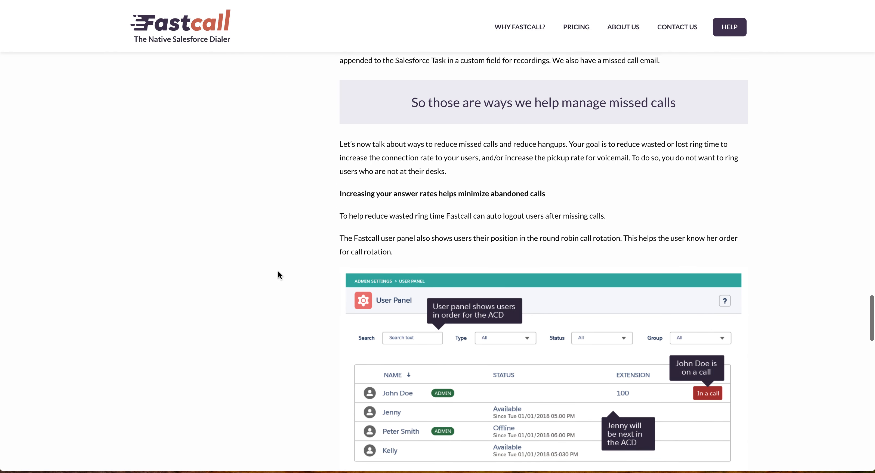
pyautogui.scroll(-5, 278, 272)
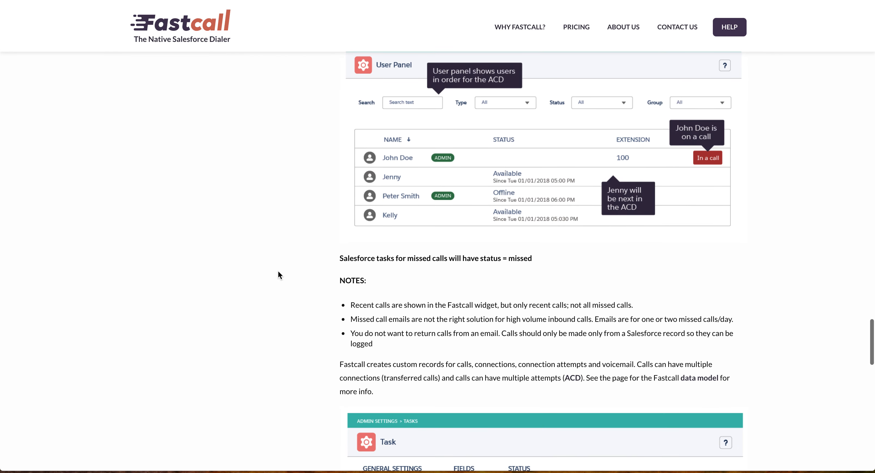
pyautogui.scroll(-9, 278, 271)
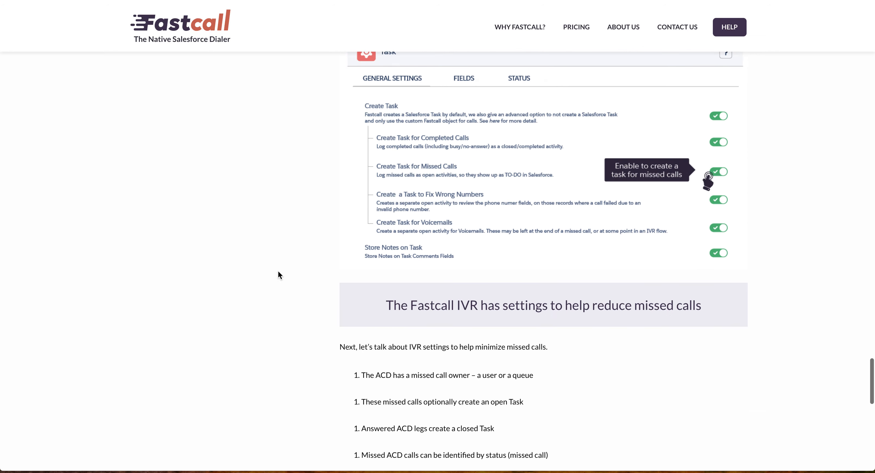
pyautogui.scroll(-10, 279, 272)
pyautogui.scroll(19, 279, 272)
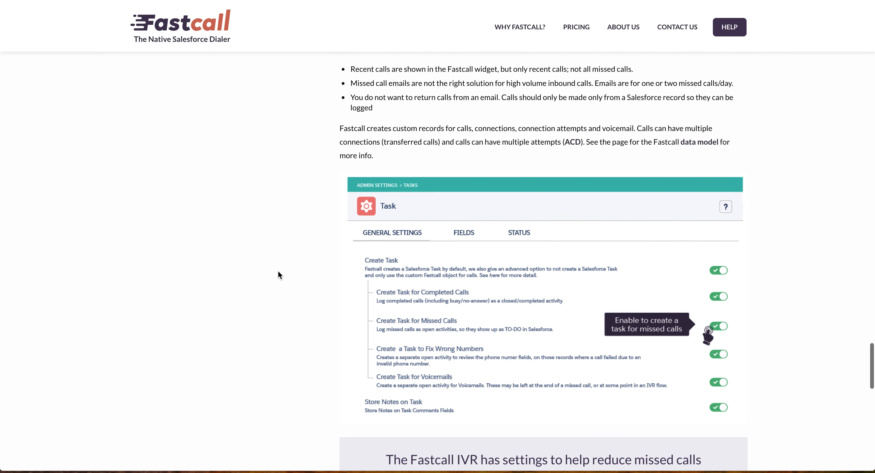
pyautogui.scroll(8, 278, 272)
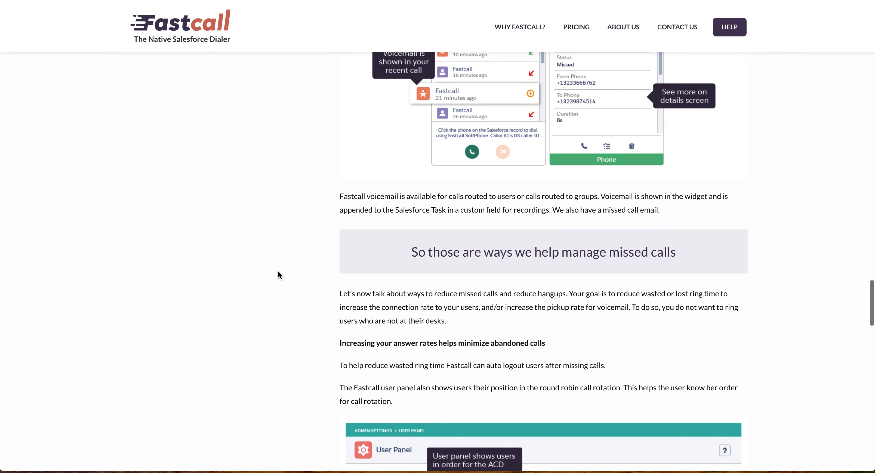
pyautogui.scroll(20, 278, 272)
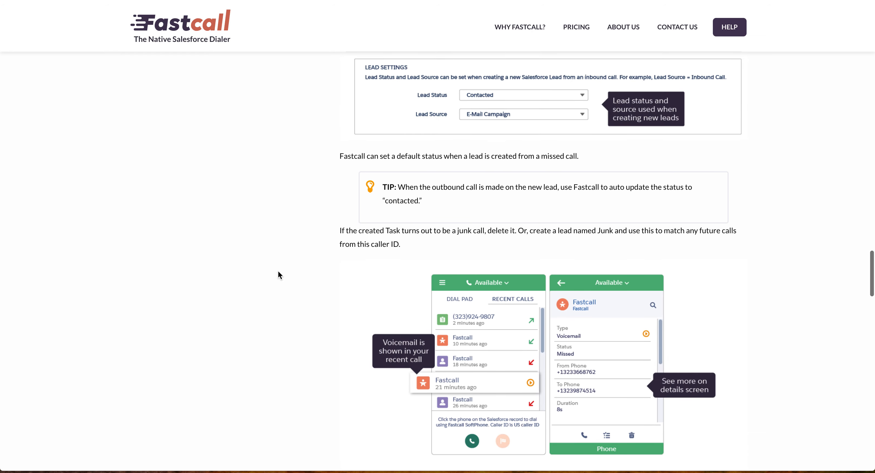
pyautogui.scroll(20, 278, 271)
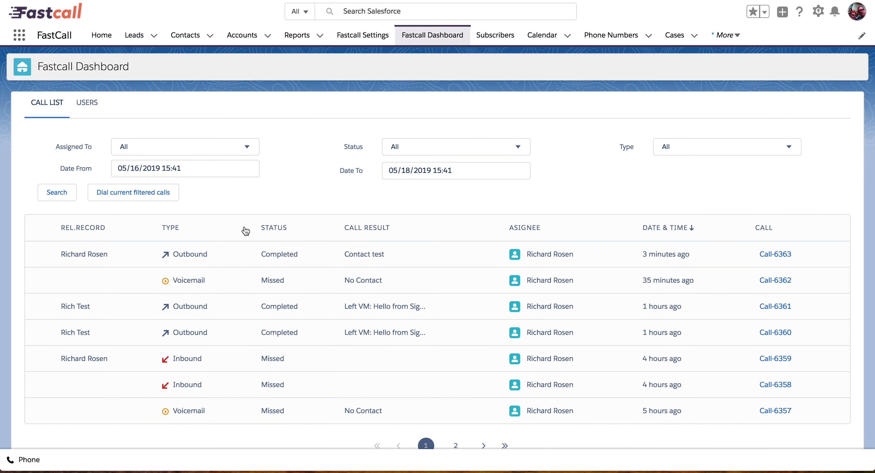
# Switch back to the Fastcall Dashboard in Salesforce, open the phone widget, leave its call detail, and minimize the widget
pyautogui.click(25, 461)
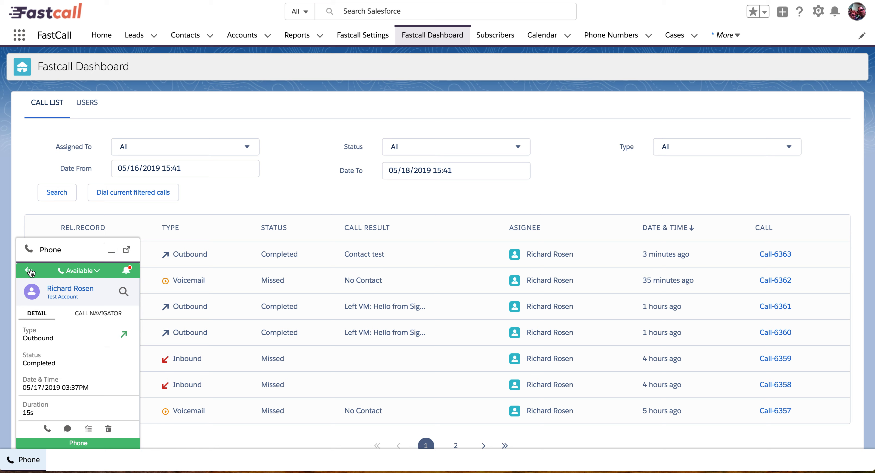
pyautogui.click(29, 271)
pyautogui.click(112, 252)
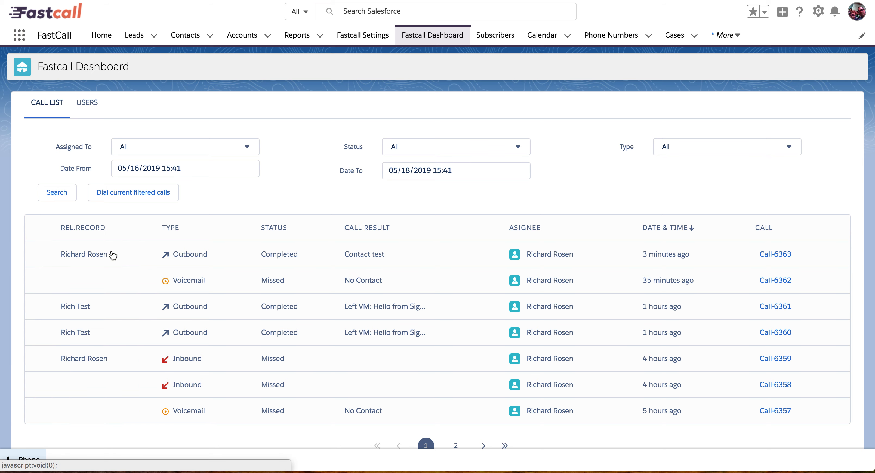
# Relate the unknown missed voicemail Call-6362 to the existing lead "spam spam" and return to the call's detail view
pyautogui.click(112, 287)
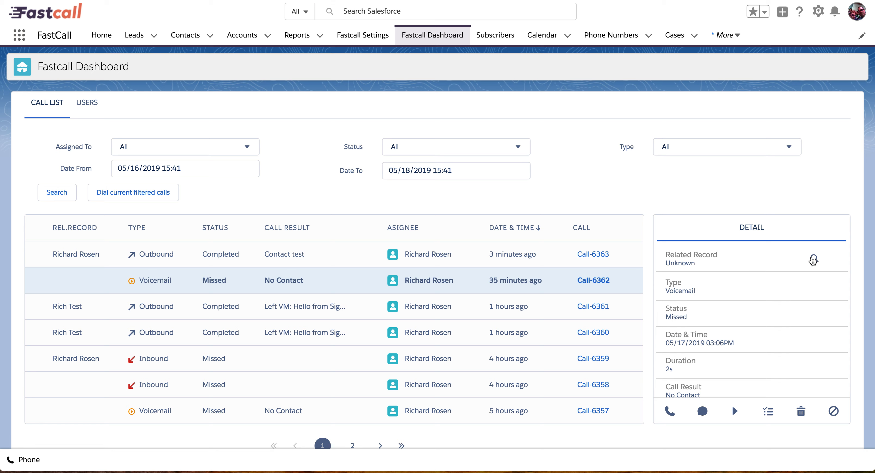
pyautogui.click(813, 260)
pyautogui.click(705, 294)
pyautogui.write('spam')
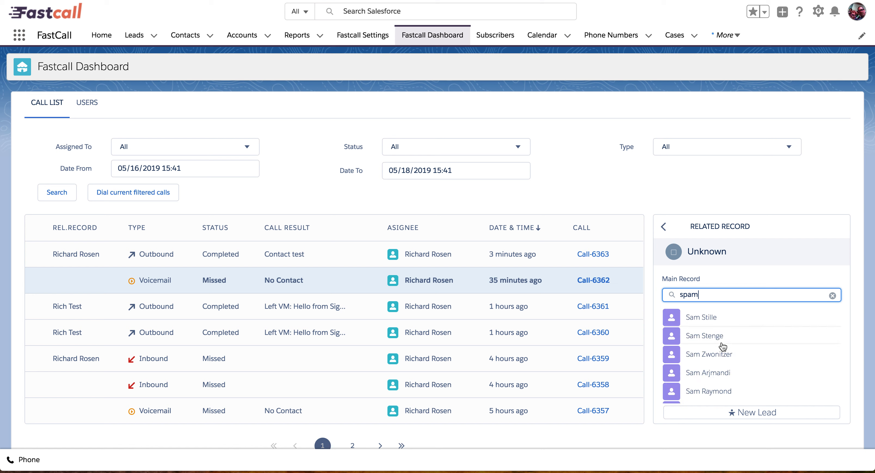
pyautogui.write('c')
pyautogui.press('BackSpace')
pyautogui.write('spam')
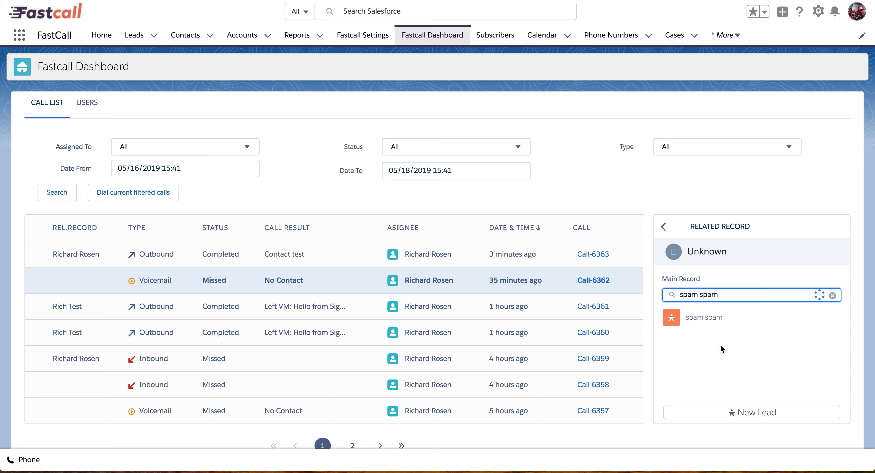
pyautogui.click(700, 319)
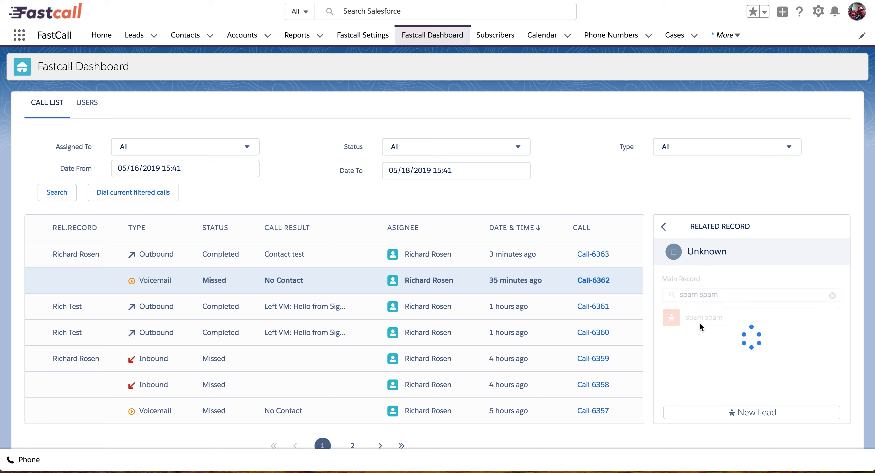
pyautogui.click(663, 226)
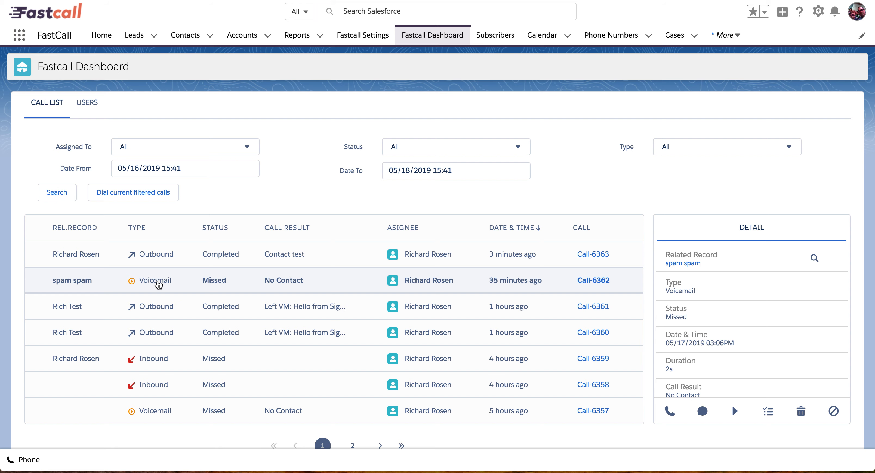
# Select the unmatched missed inbound call Call-6358 and examine its details down to the subject and location
pyautogui.scroll(-2, 159, 285)
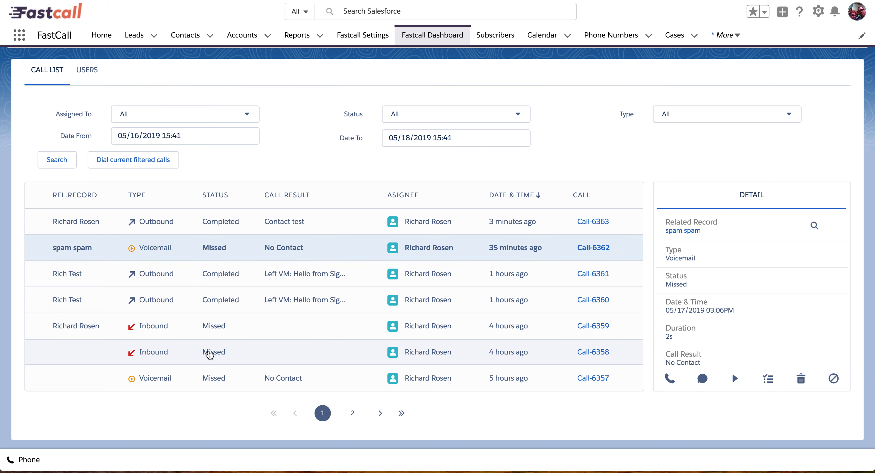
pyautogui.click(207, 356)
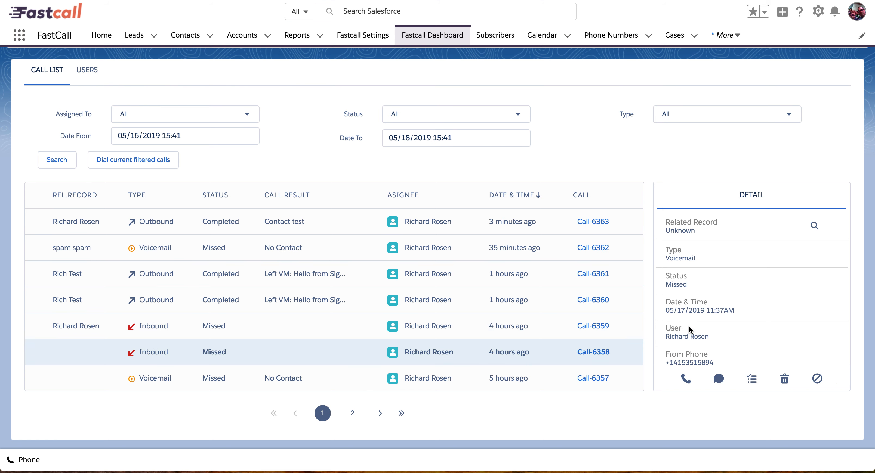
pyautogui.scroll(-3, 794, 321)
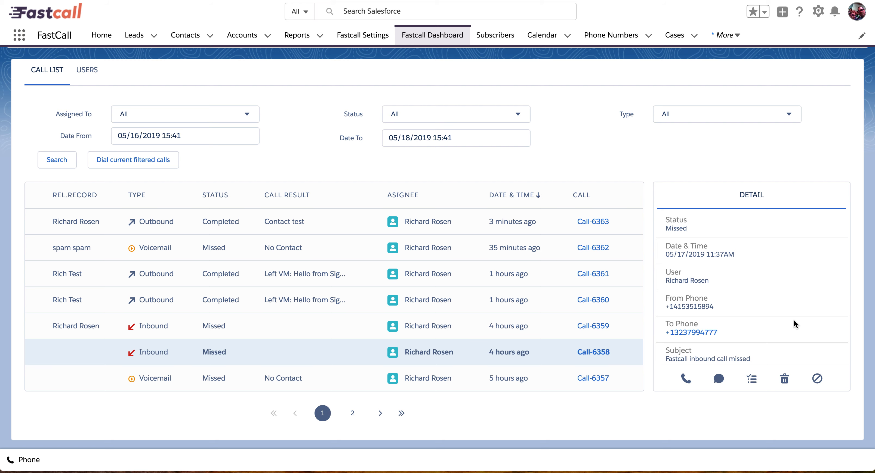
pyautogui.scroll(-2, 794, 321)
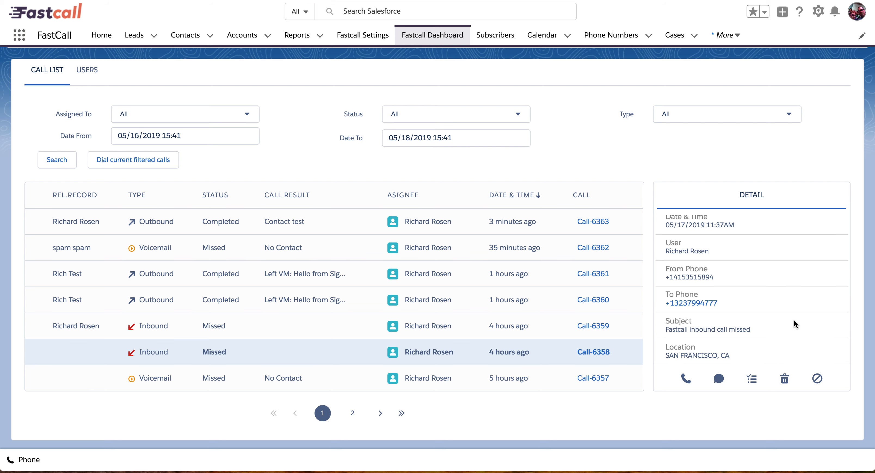
pyautogui.scroll(-1, 794, 320)
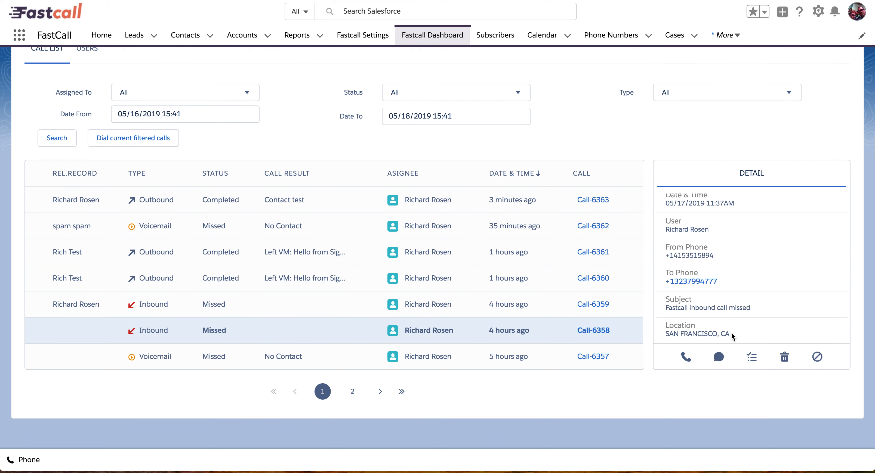
# Open the Call-6358 record and examine its call details, location and system information, highlighting the From Phone value
pyautogui.click(752, 357)
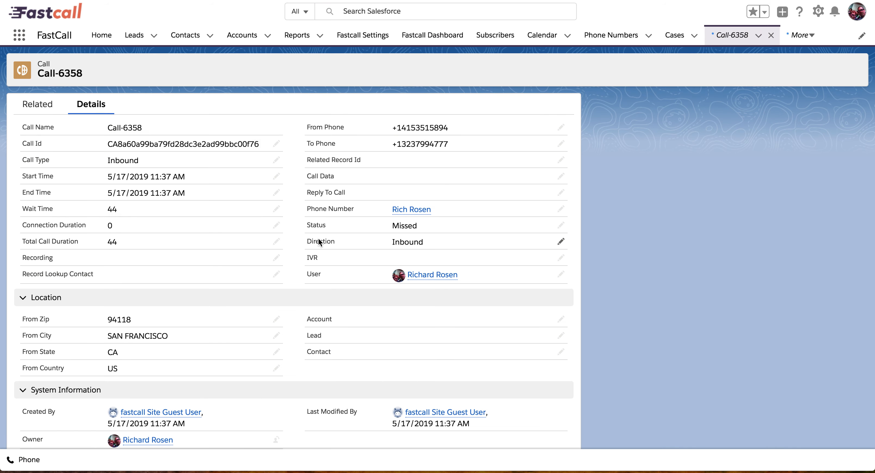
pyautogui.scroll(-2, 182, 242)
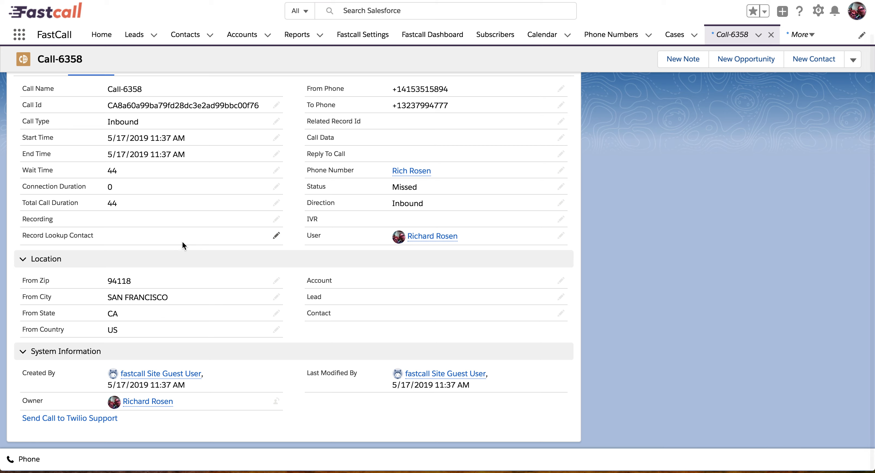
pyautogui.scroll(2, 182, 242)
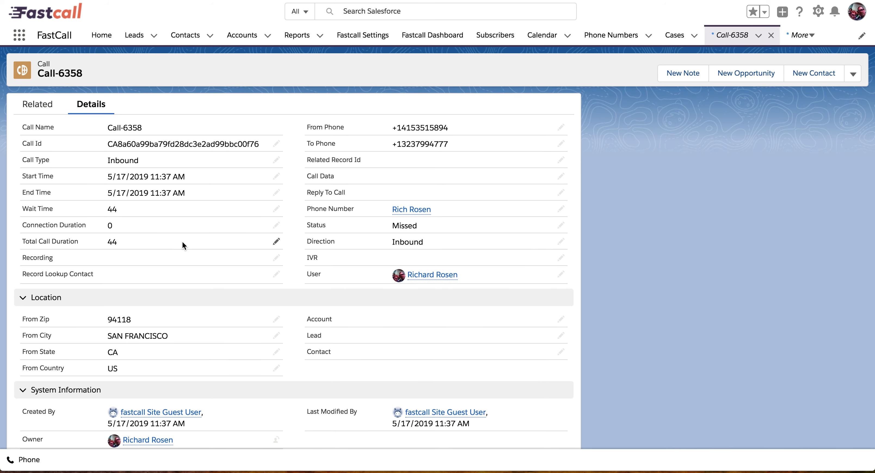
pyautogui.scroll(-2, 182, 242)
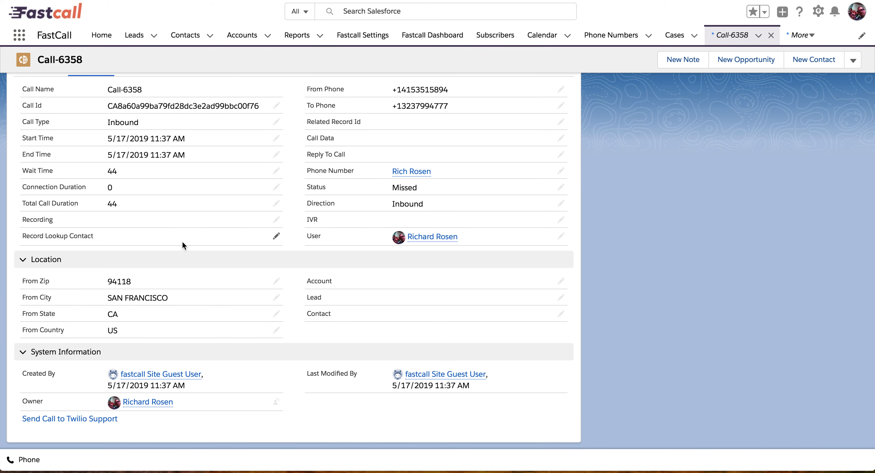
pyautogui.scroll(2, 183, 242)
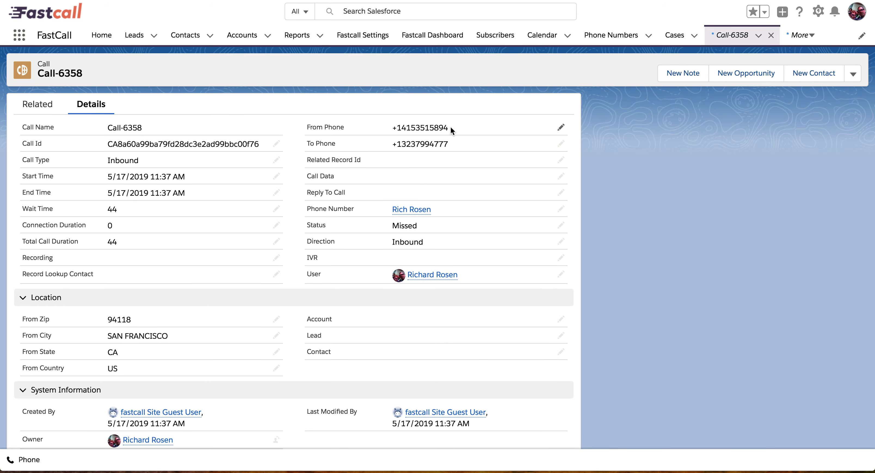
pyautogui.moveTo(450, 127); pyautogui.dragTo(393, 125)
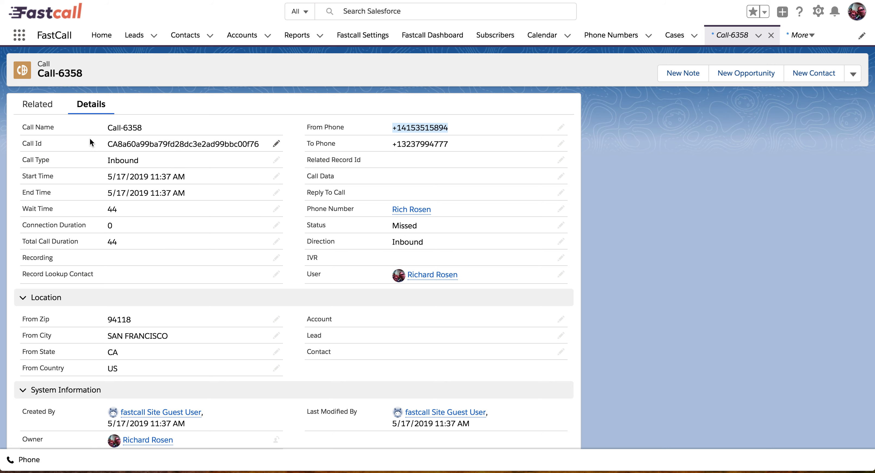
# Open Connection-6418 from Call-6358's related records and open its "Fastcall inbound call missed" activity
pyautogui.click(46, 111)
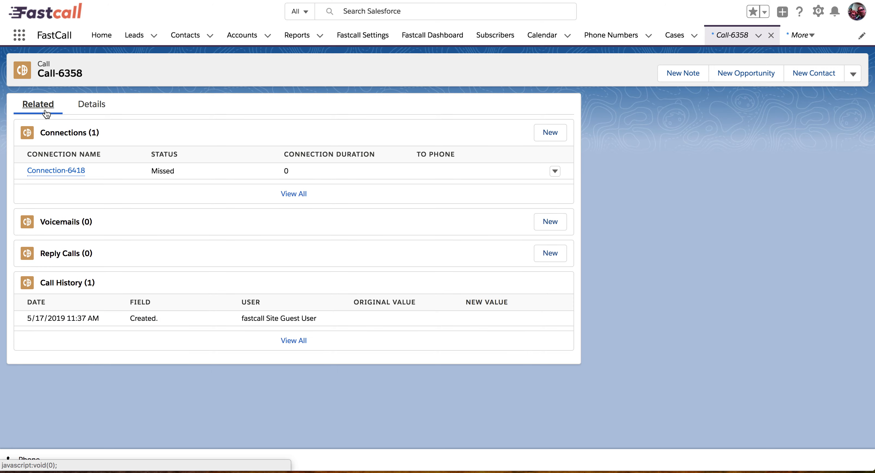
pyautogui.click(58, 171)
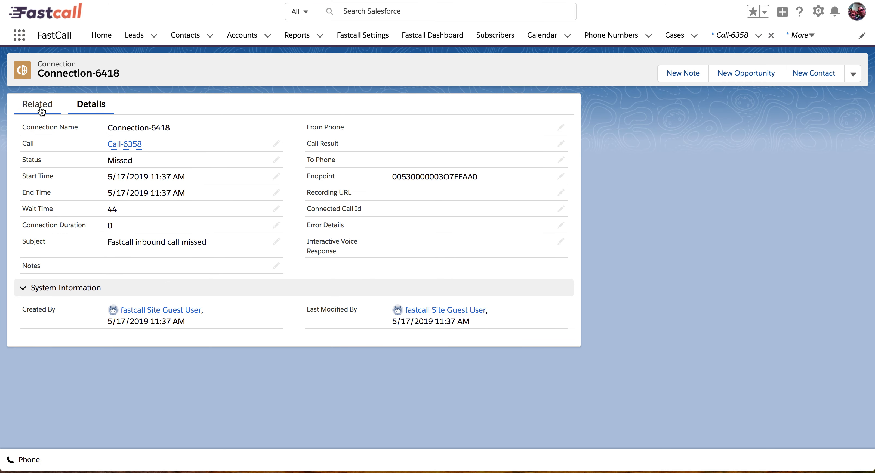
pyautogui.click(42, 111)
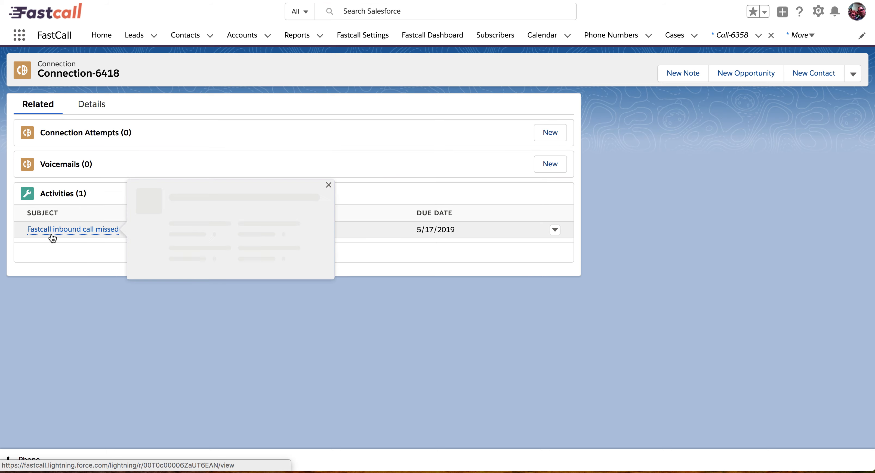
pyautogui.click(51, 232)
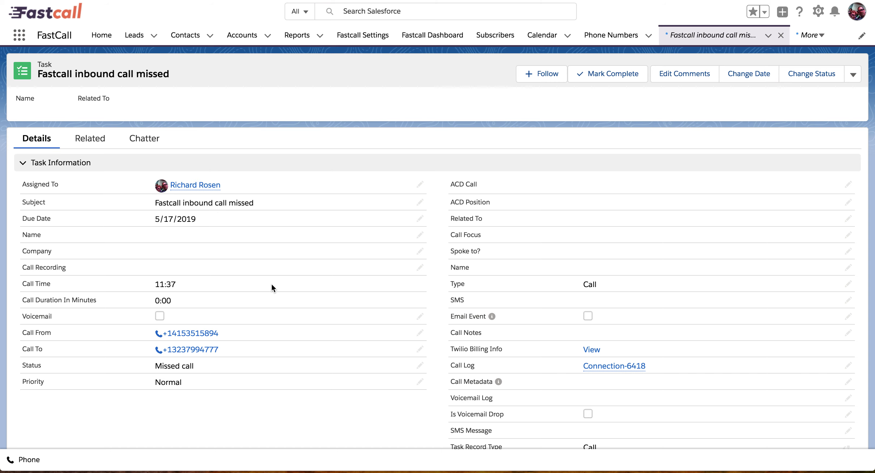
# Review the missed call task down to its custom links and look up the caller's phone number in Google
pyautogui.scroll(-7, 272, 285)
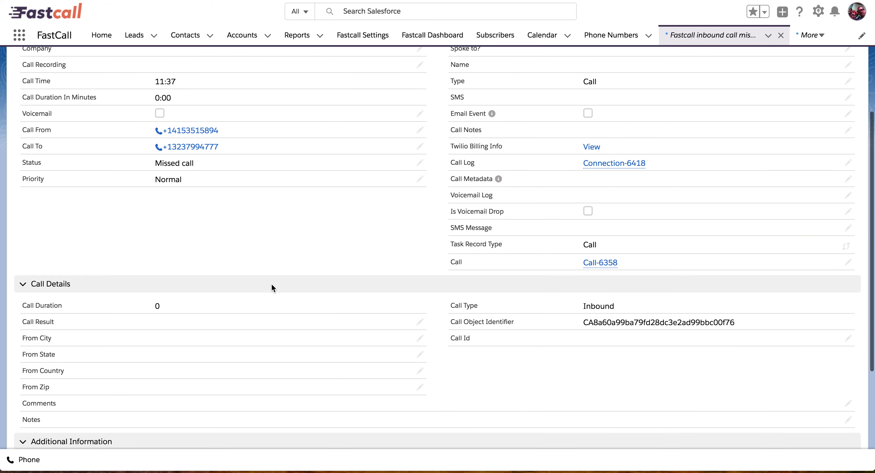
pyautogui.scroll(-5, 273, 289)
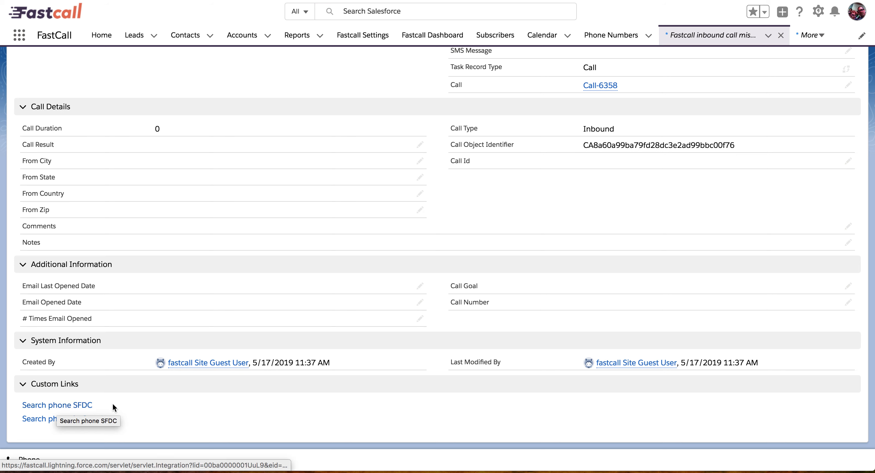
pyautogui.click(47, 418)
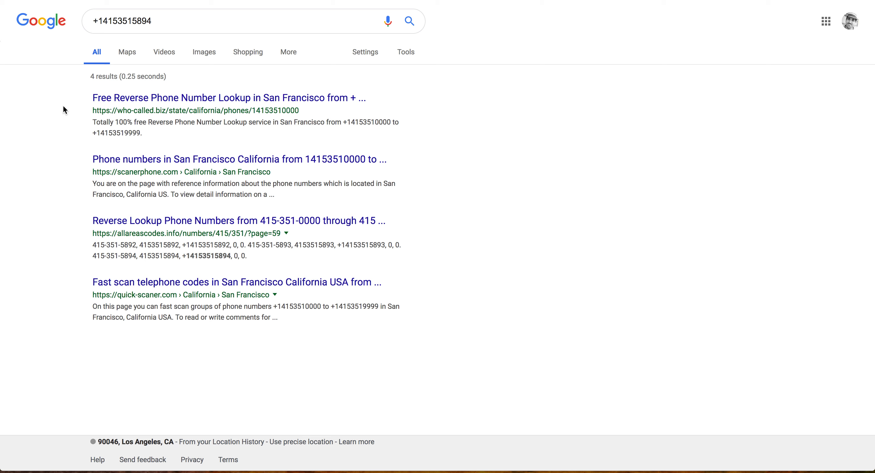
# Remove the +1 country prefix from the Google query and search for the caller's number again
pyautogui.press('Left')
pyautogui.press('Left')
pyautogui.press('Left')
pyautogui.press('Left')
pyautogui.press('Left')
pyautogui.press('Left')
pyautogui.press('Left')
pyautogui.press('Left')
pyautogui.press('Left')
pyautogui.press('Left')
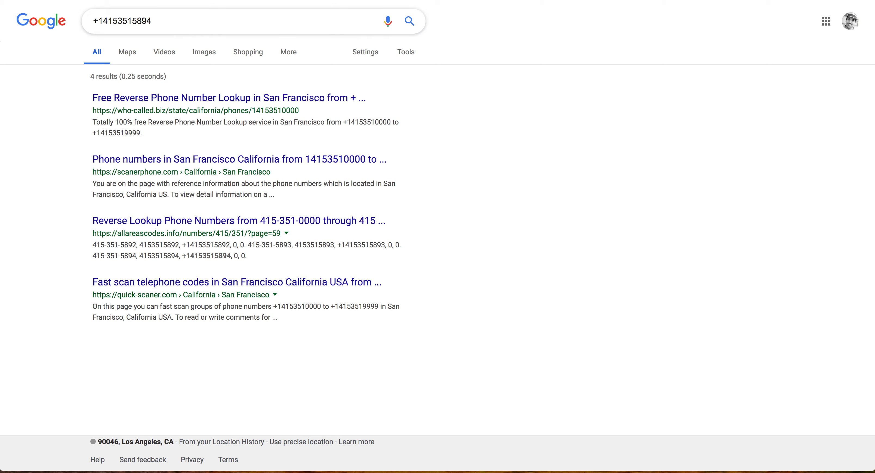
pyautogui.press('BackSpace')
pyautogui.press('BackSpace')
pyautogui.press('Return')
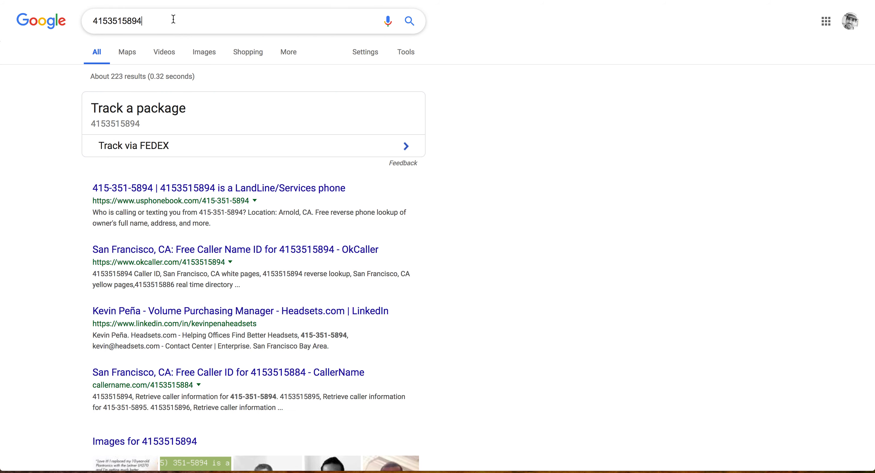
# Search for the caller's number as an exact phrase in quotation marks and look through the results
pyautogui.write('"')
pyautogui.press('Left')
pyautogui.press('Left')
pyautogui.write('"')
pyautogui.press('Return')
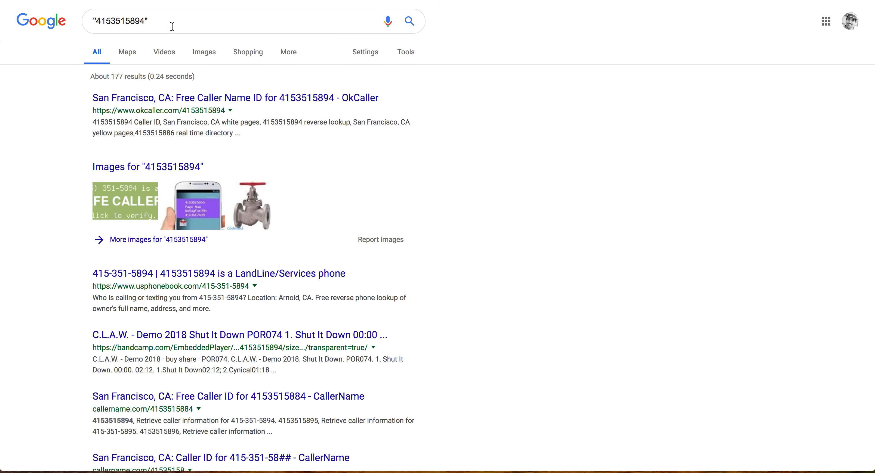
pyautogui.scroll(-2, 53, 138)
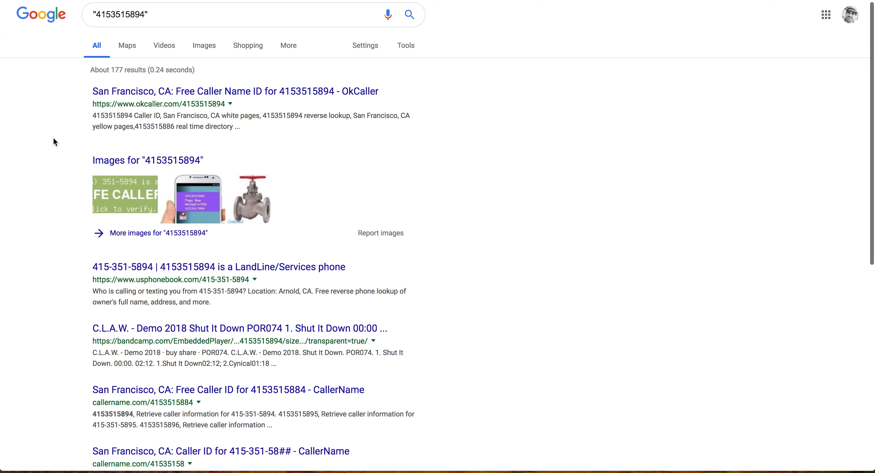
pyautogui.scroll(-1, 54, 138)
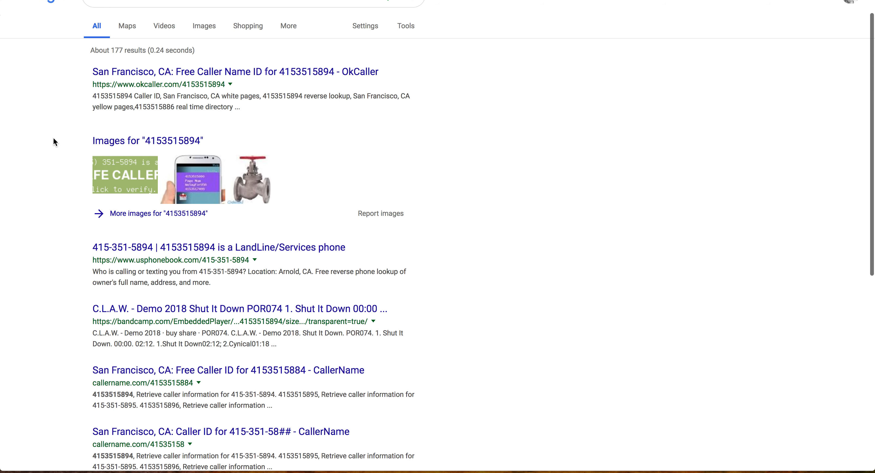
pyautogui.scroll(-10, 54, 314)
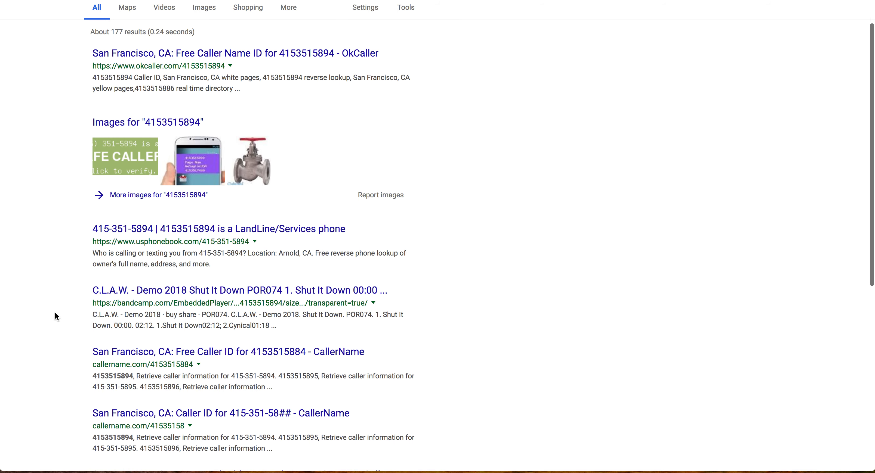
pyautogui.scroll(10, 55, 312)
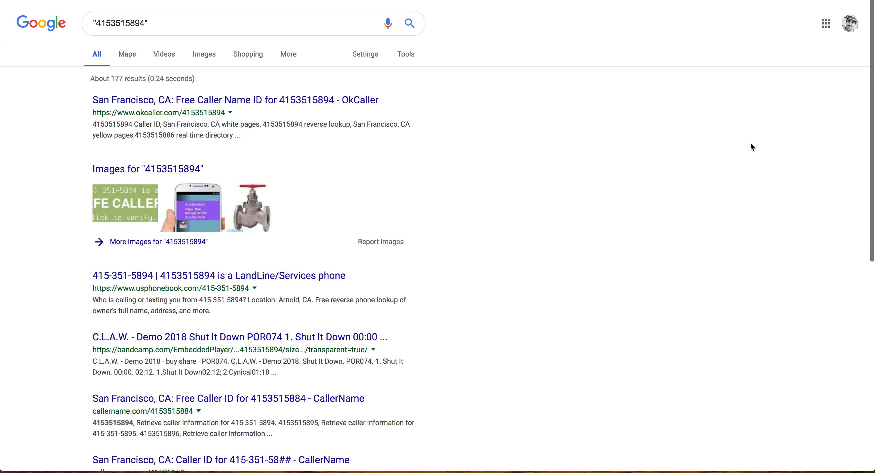
# Close the Google results and go back from the task through the Connection and Call records to the Fastcall Dashboard
pyautogui.press('super+w')
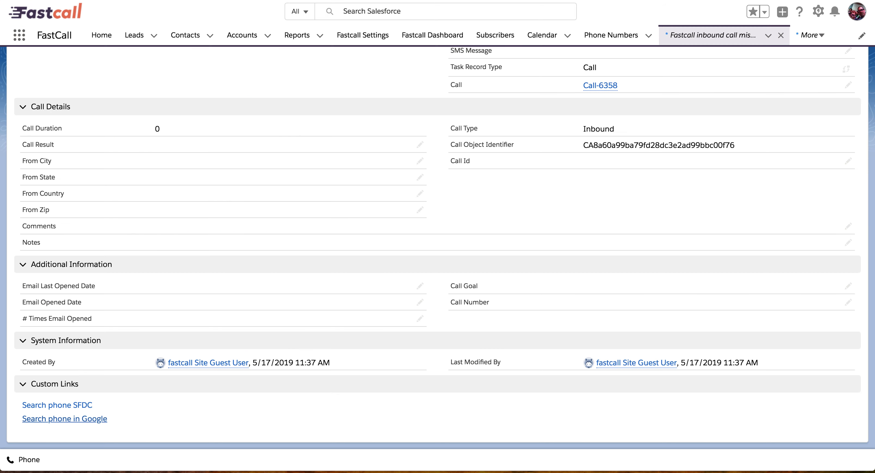
pyautogui.scroll(10, 394, 168)
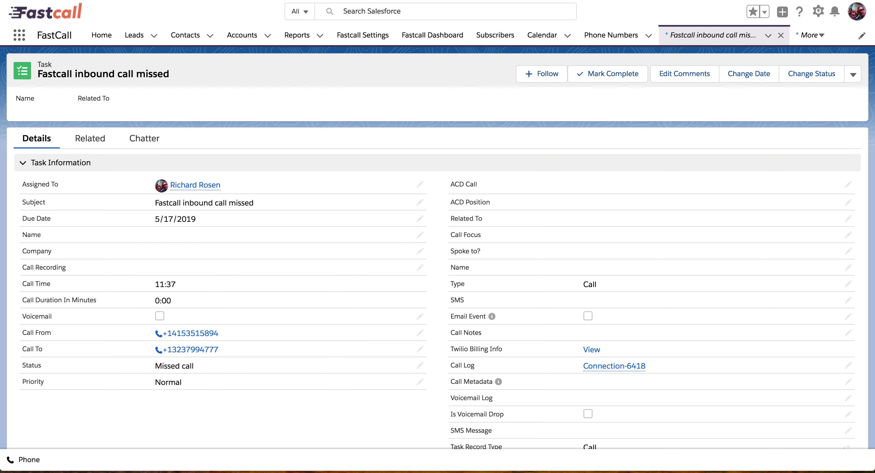
pyautogui.press('super+bracketleft')
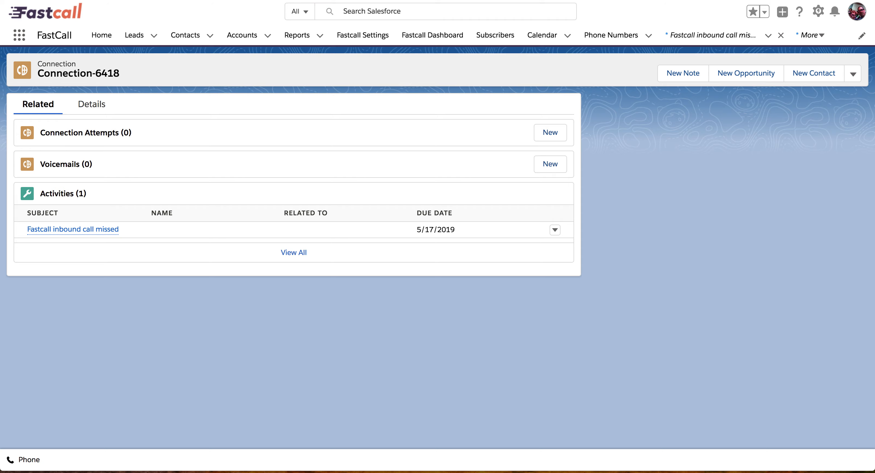
pyautogui.press('super+bracketleft')
pyautogui.press('super+bracketleft')
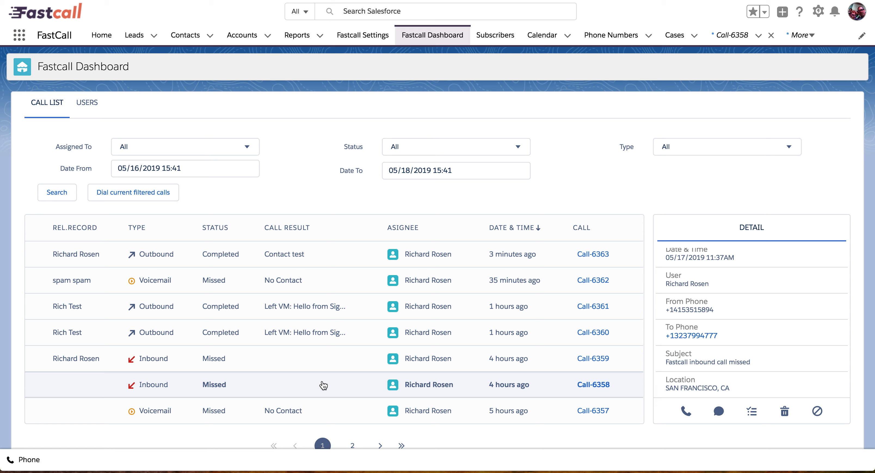
# Try the block action on Call-6358, and open its delete confirmation and dismiss it without deleting the call
pyautogui.click(817, 415)
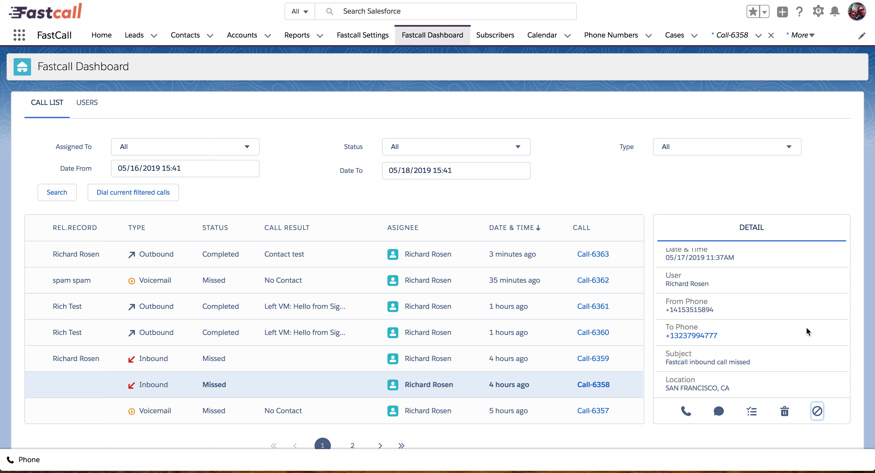
pyautogui.scroll(-1, 806, 328)
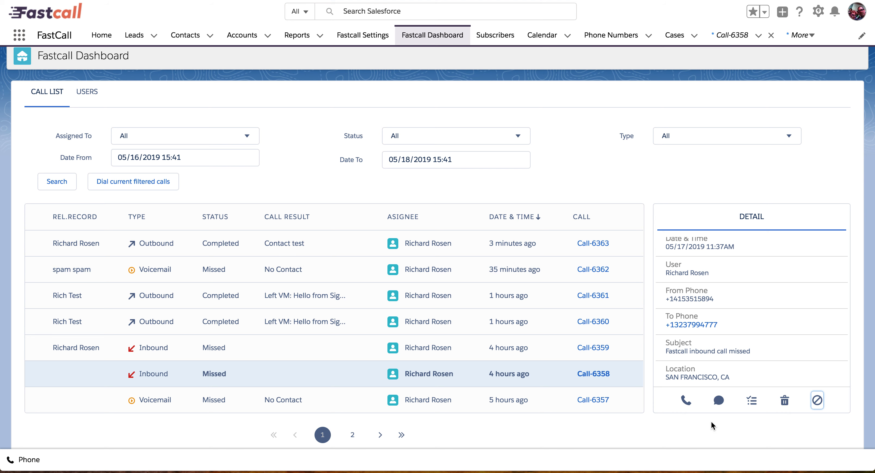
pyautogui.click(785, 401)
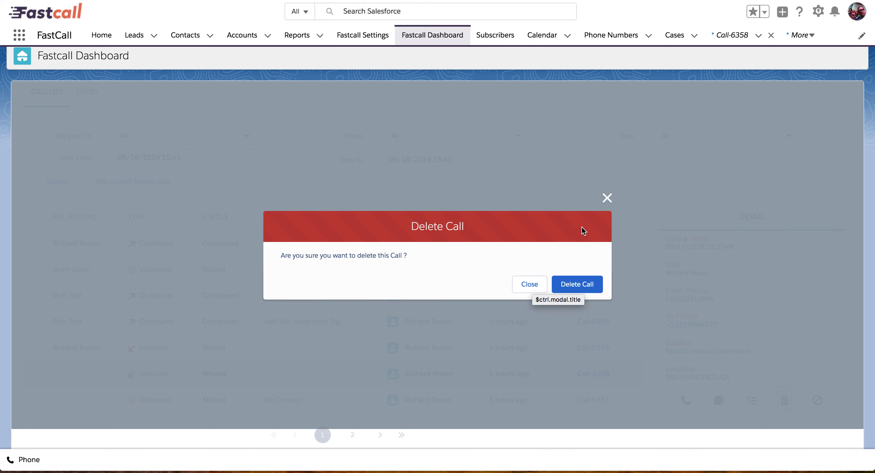
pyautogui.click(606, 199)
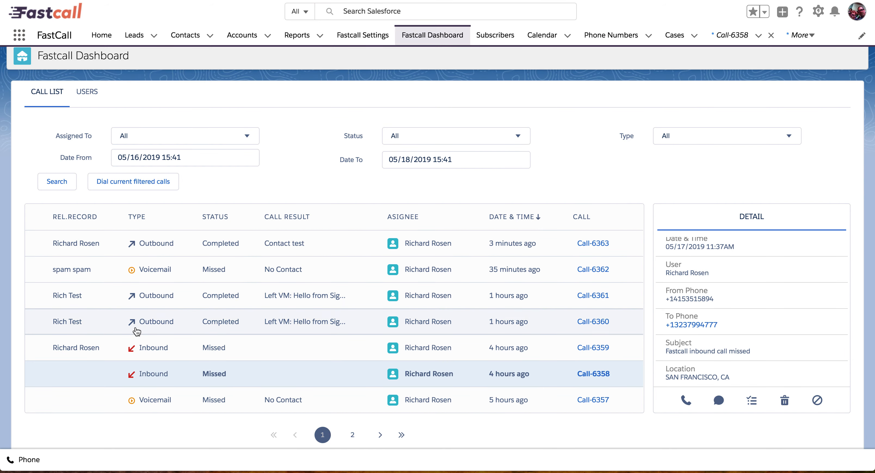
pyautogui.scroll(-1, 69, 371)
pyautogui.scroll(-2, 69, 371)
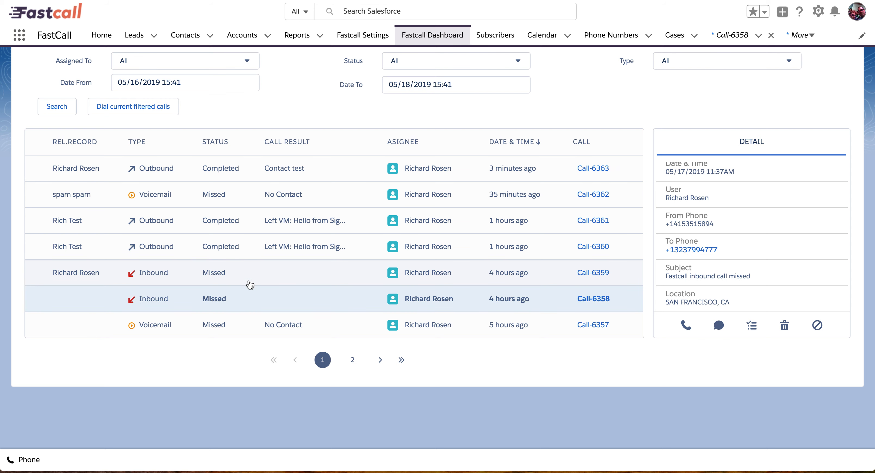
pyautogui.scroll(1, 250, 285)
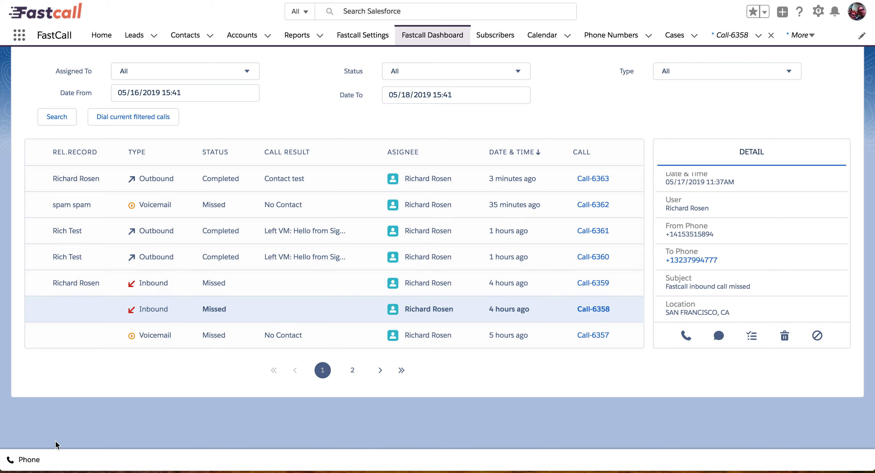
# Open the phone widget's dial pad and activate its number field
pyautogui.click(26, 461)
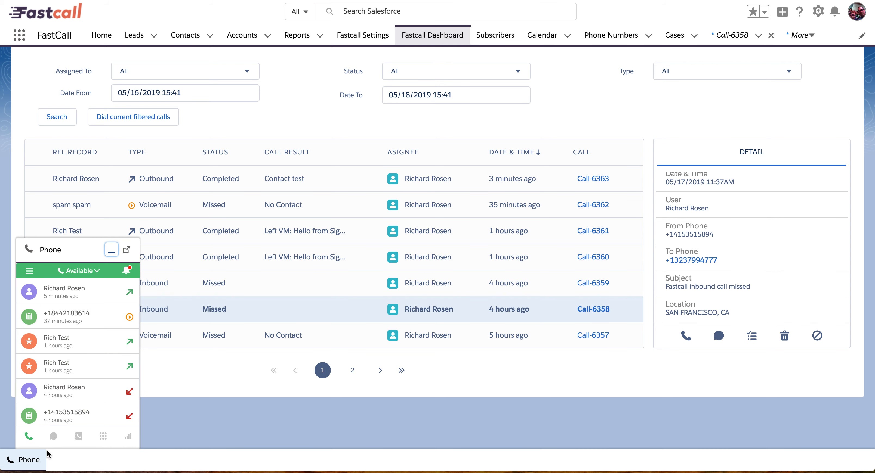
pyautogui.click(104, 438)
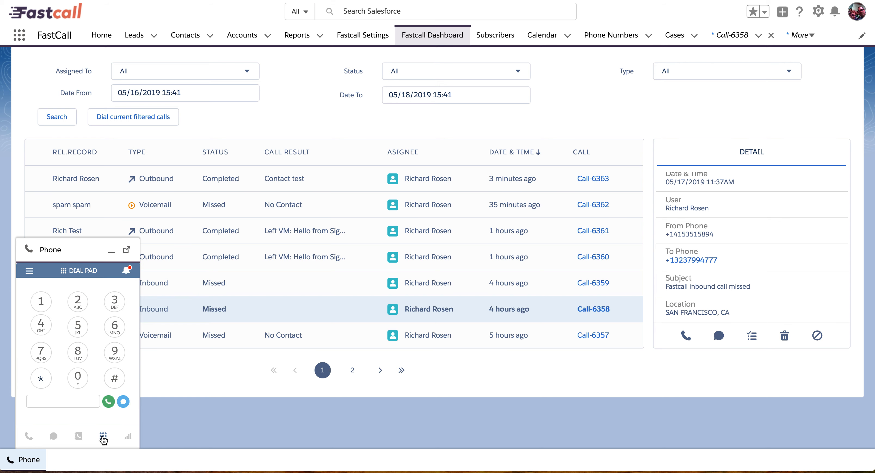
pyautogui.click(69, 401)
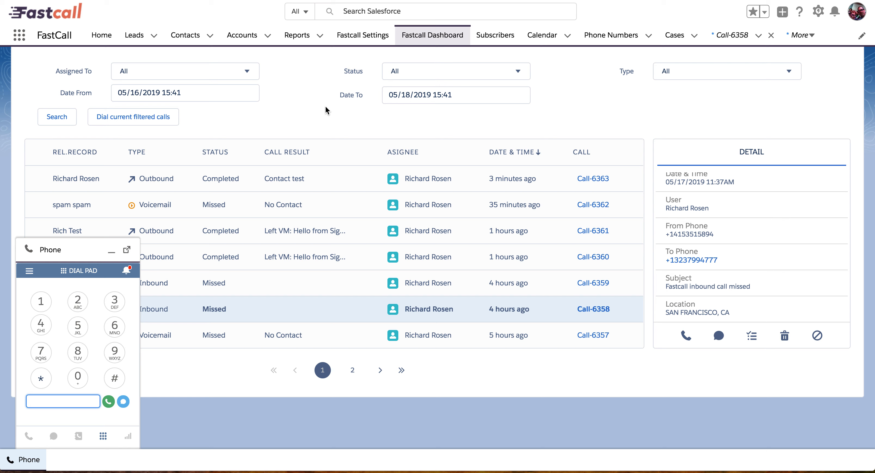
pyautogui.click(63, 403)
pyautogui.write('415mfdk')
pyautogui.press('BackSpace')
pyautogui.press('BackSpace')
pyautogui.press('BackSpace')
pyautogui.press('BackSpace')
pyautogui.press('BackSpace')
pyautogui.write('5')
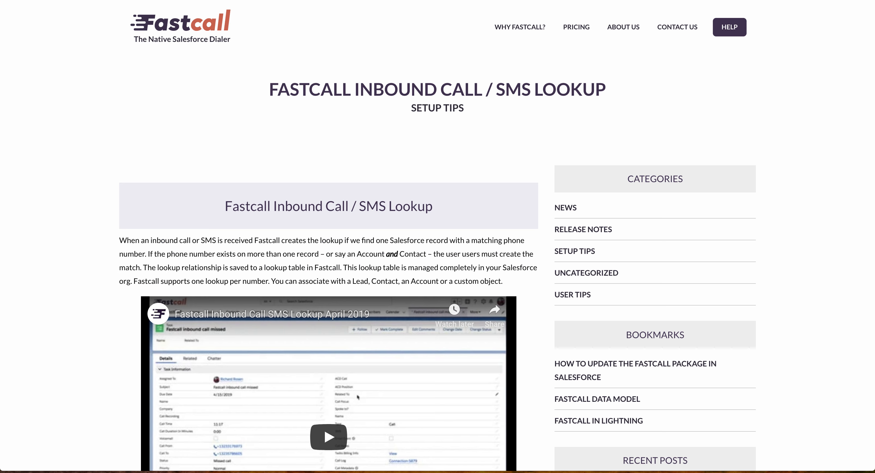
# Switch to the Fastcall website's Inbound Call / SMS Lookup page and copy the company phone number from the footer
pyautogui.scroll(-20, 605, 87)
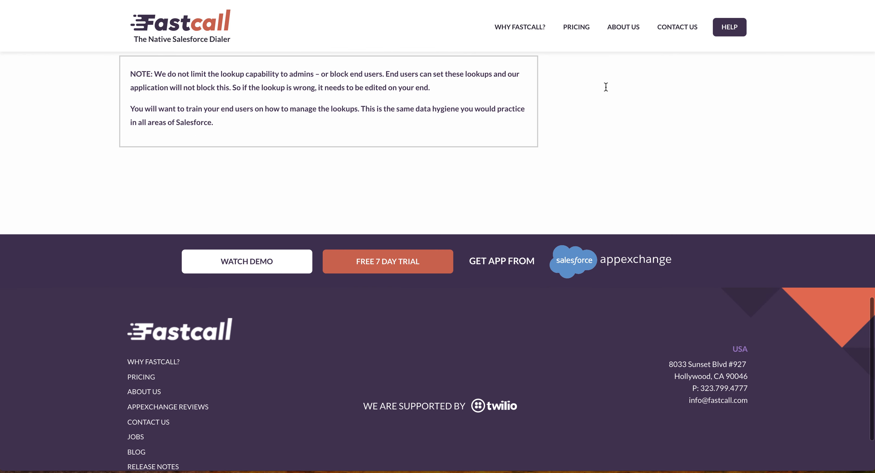
pyautogui.scroll(-3, 605, 87)
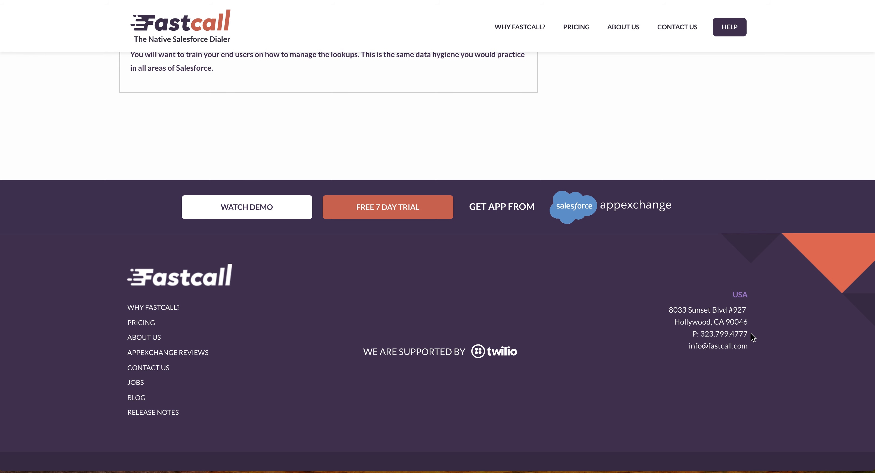
pyautogui.moveTo(750, 333); pyautogui.dragTo(702, 336)
pyautogui.hotkey('ctrl', 'c')
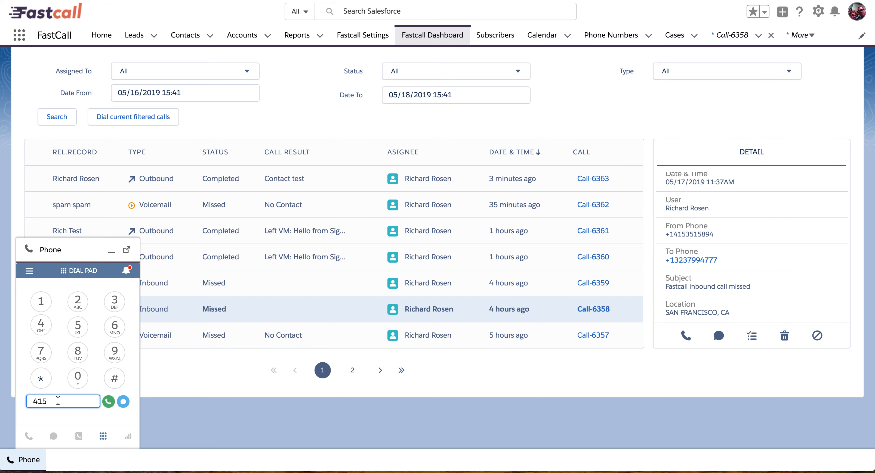
# Replace the dial pad entry with the copied phone number, trim its end, and place the call
pyautogui.moveTo(57, 401); pyautogui.dragTo(26, 400)
pyautogui.hotkey('ctrl', 'v')
pyautogui.click(108, 402)
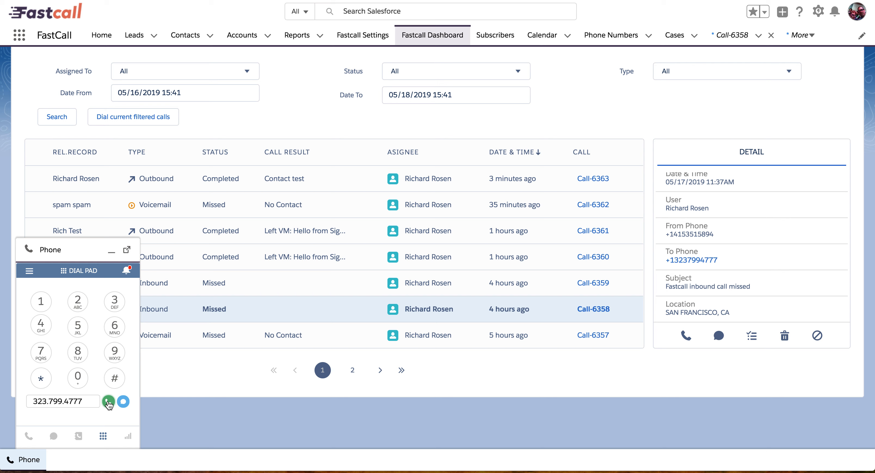
pyautogui.click(94, 402)
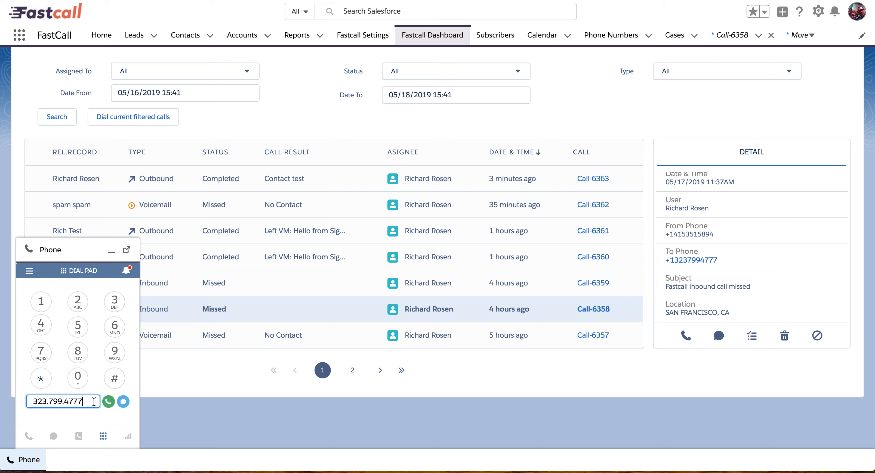
pyautogui.press('BackSpace')
pyautogui.press('BackSpace')
pyautogui.click(108, 402)
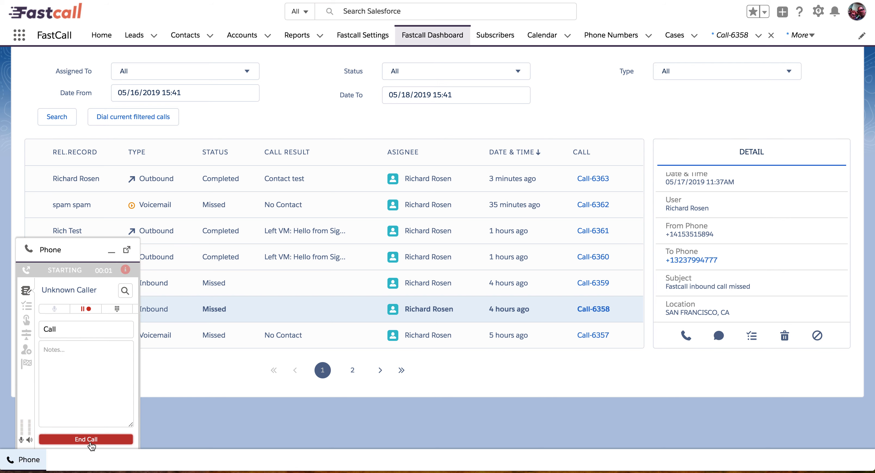
# Open the new lead form during the ringing call and look through its fields, including Company, Lead Source and Lead Status
pyautogui.click(26, 350)
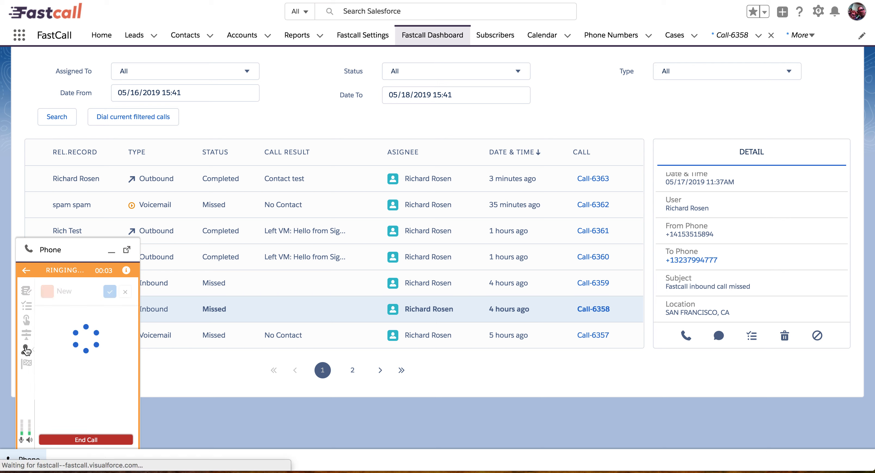
pyautogui.scroll(-3, 81, 353)
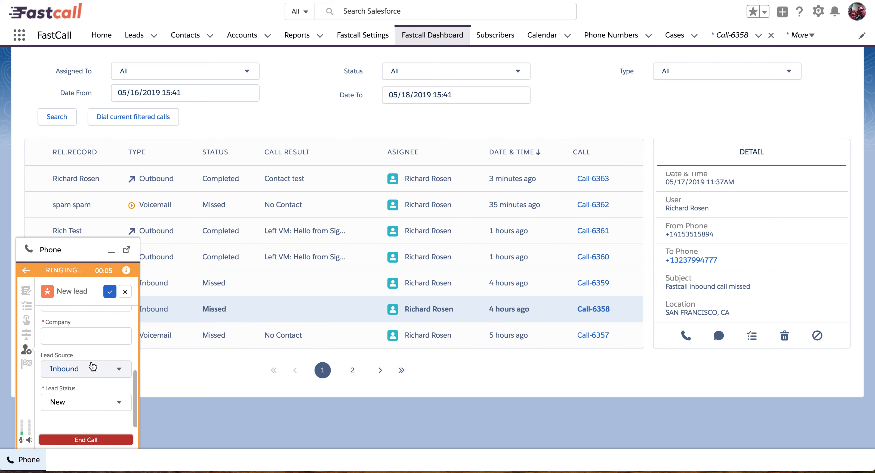
pyautogui.scroll(3, 91, 363)
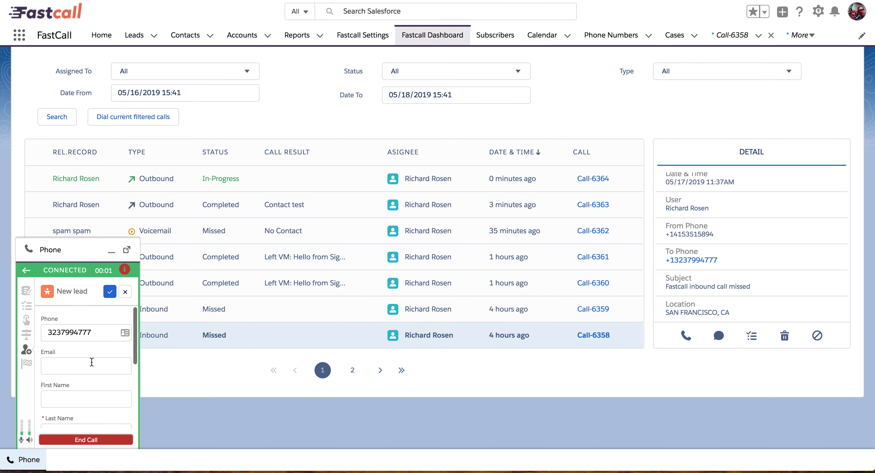
# End the call, close its task and log the call result as Conversation
pyautogui.click(82, 441)
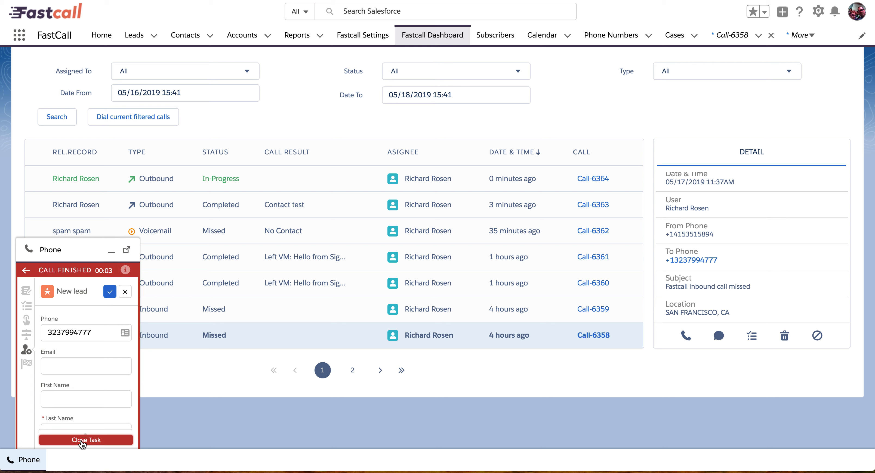
pyautogui.click(82, 440)
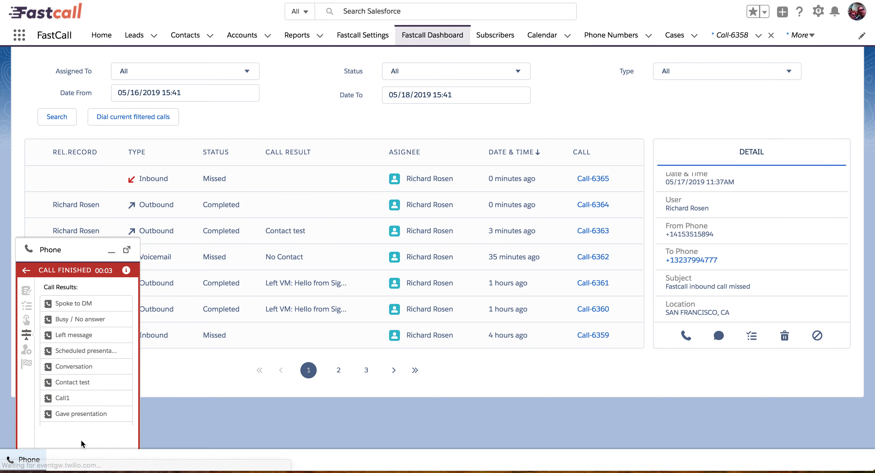
pyautogui.click(70, 364)
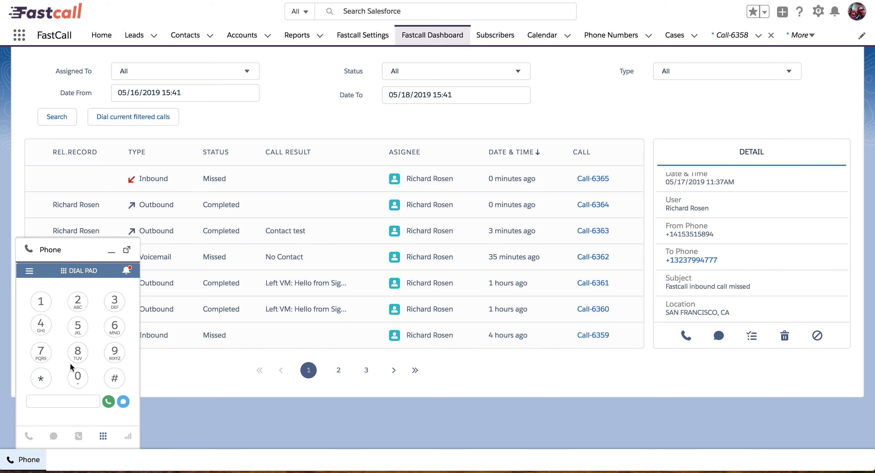
# Open the newest missed inbound call from the recent calls and view its record search and New Lead options, then return to the list
pyautogui.click(28, 437)
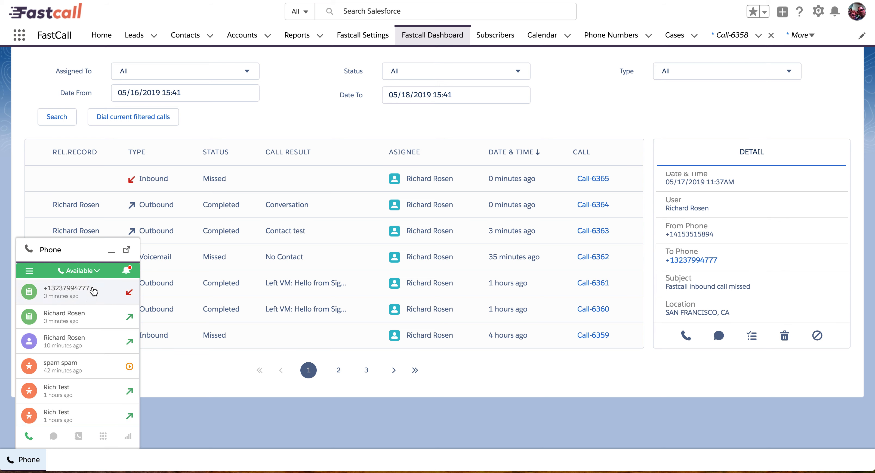
pyautogui.click(94, 292)
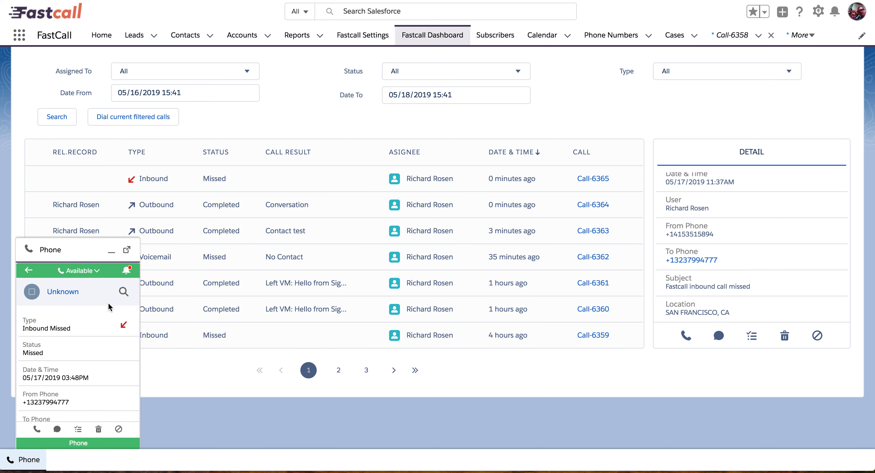
pyautogui.click(124, 292)
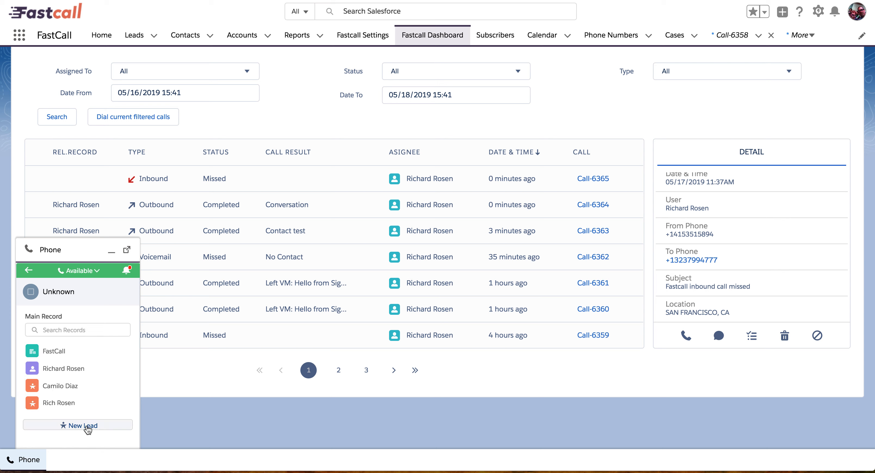
pyautogui.click(29, 270)
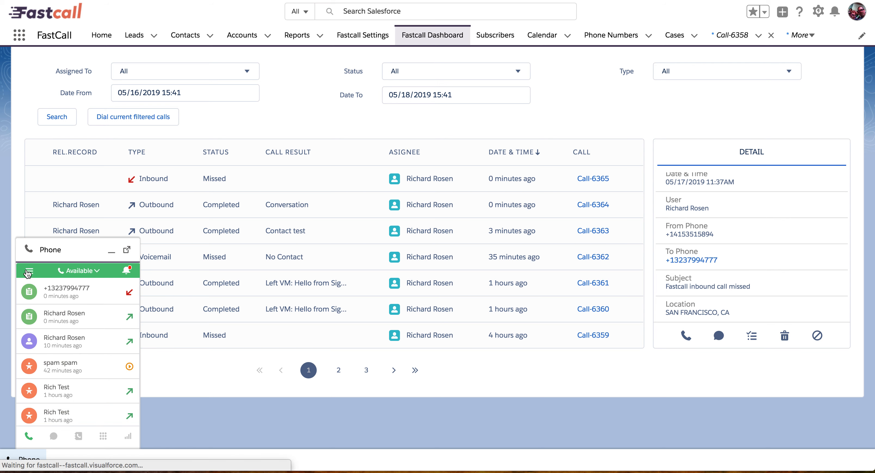
# Review the phone widget's details for the newest missed inbound call, then those of the latest outbound call
pyautogui.click(49, 282)
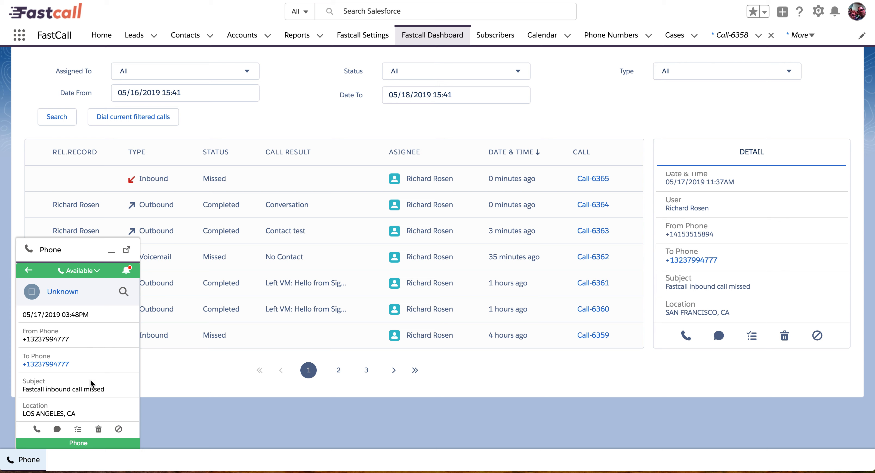
pyautogui.scroll(3, 98, 352)
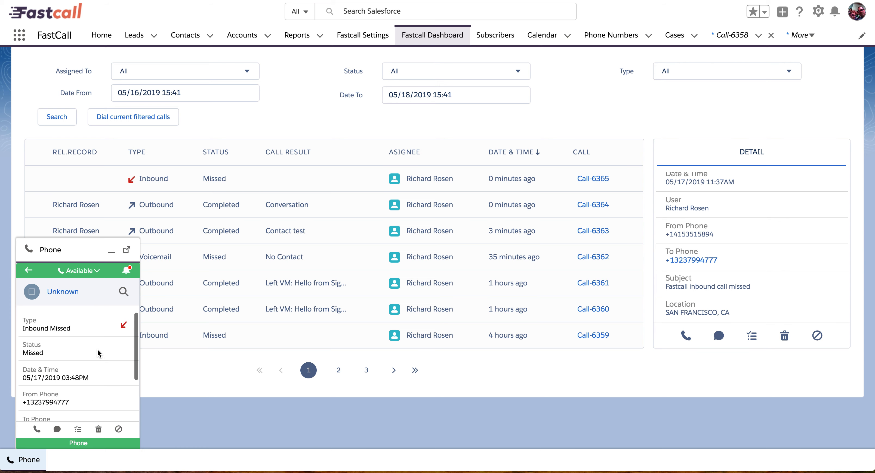
pyautogui.click(28, 270)
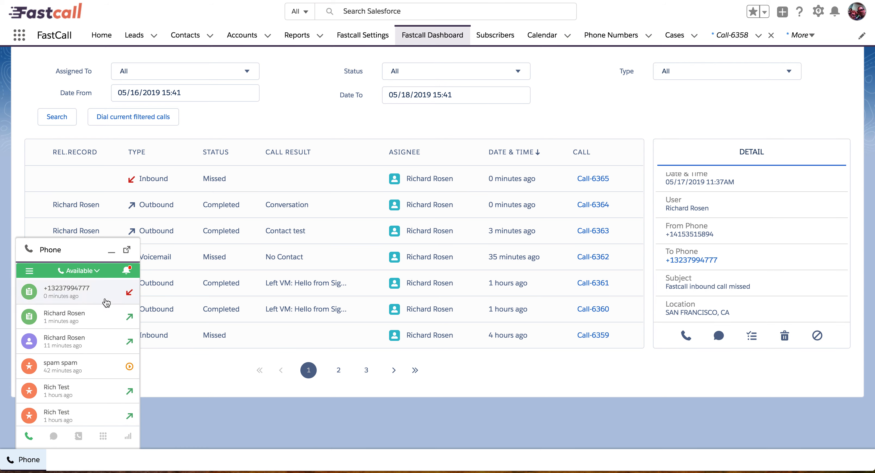
pyautogui.click(101, 320)
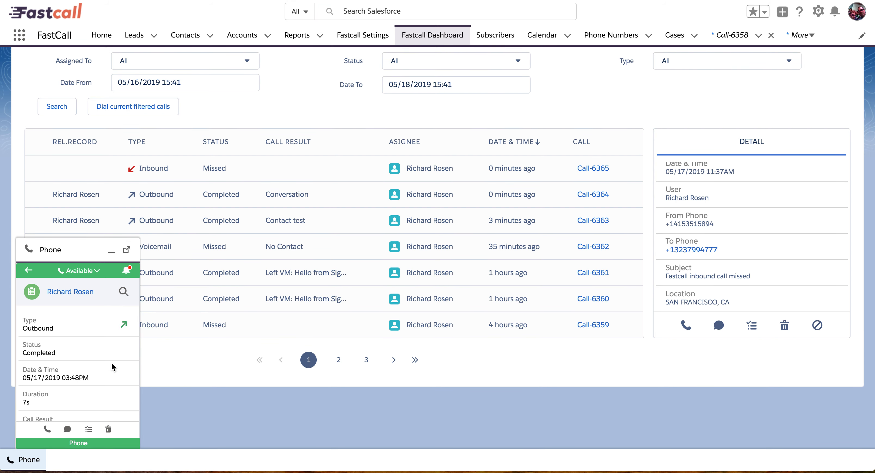
pyautogui.scroll(-3, 107, 359)
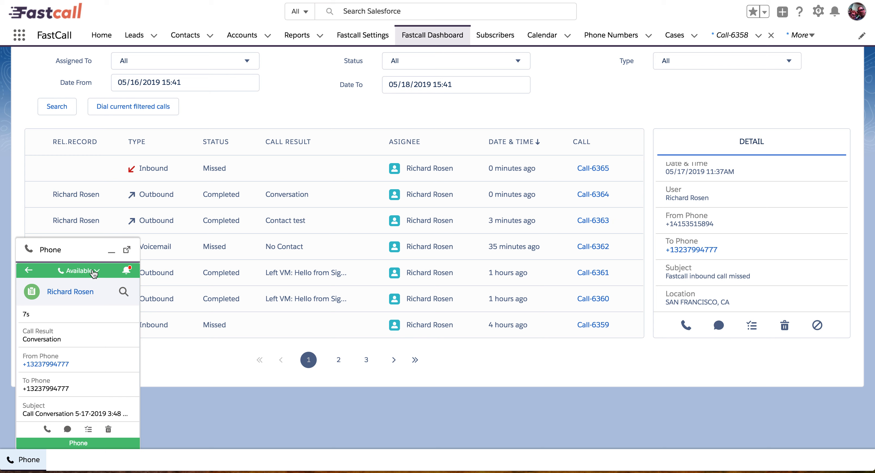
# Minimize the phone widget and open the Calls Sorted by User (Inbound) report from the FastCall reports folder
pyautogui.click(298, 39)
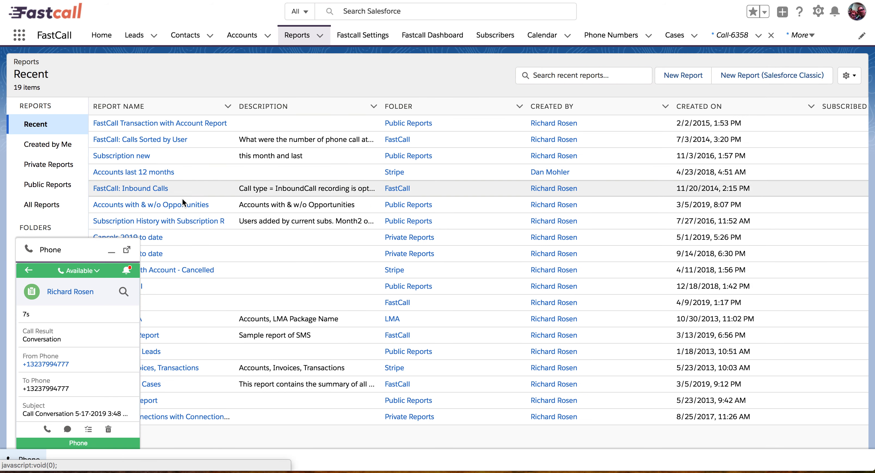
pyautogui.click(111, 252)
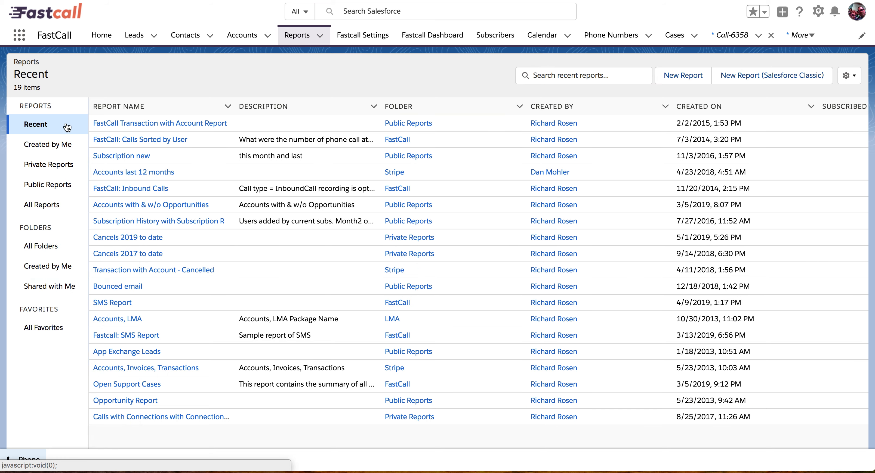
pyautogui.click(37, 250)
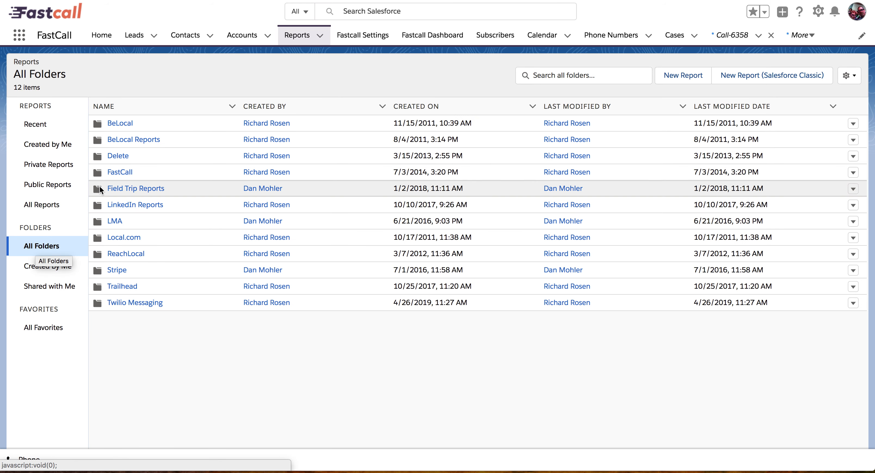
pyautogui.click(125, 171)
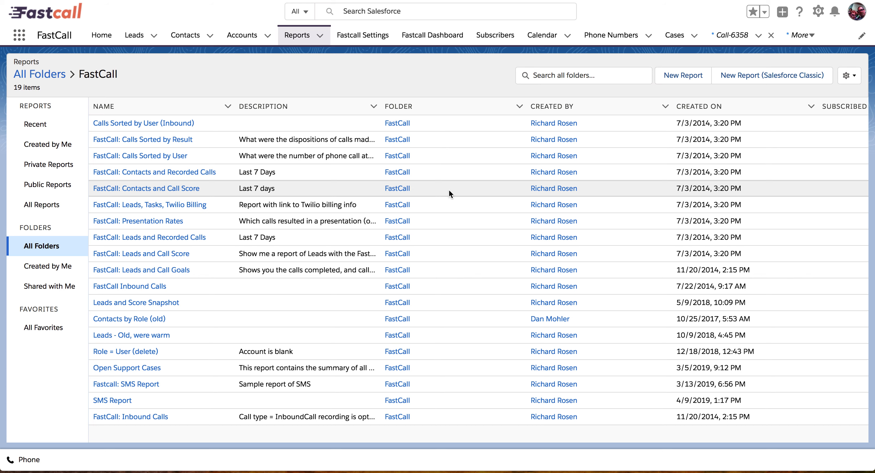
pyautogui.click(138, 124)
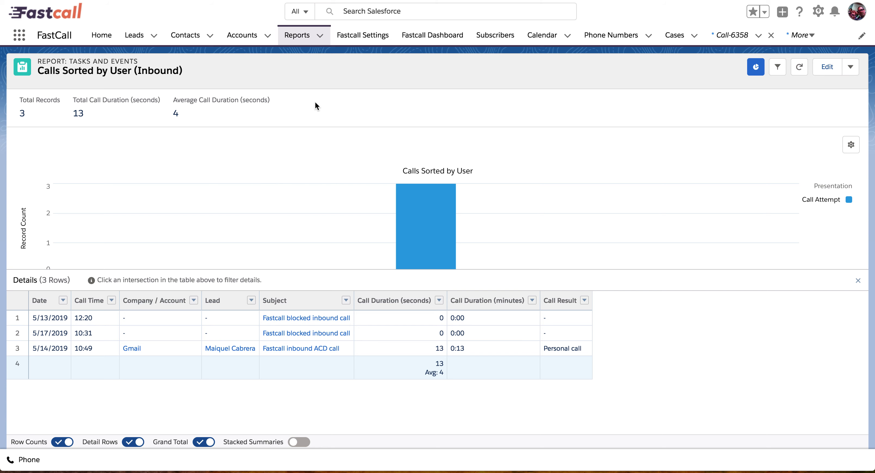
# Open the Widget Interface page under the Logging admin settings in Fastcall Settings
pyautogui.click(360, 37)
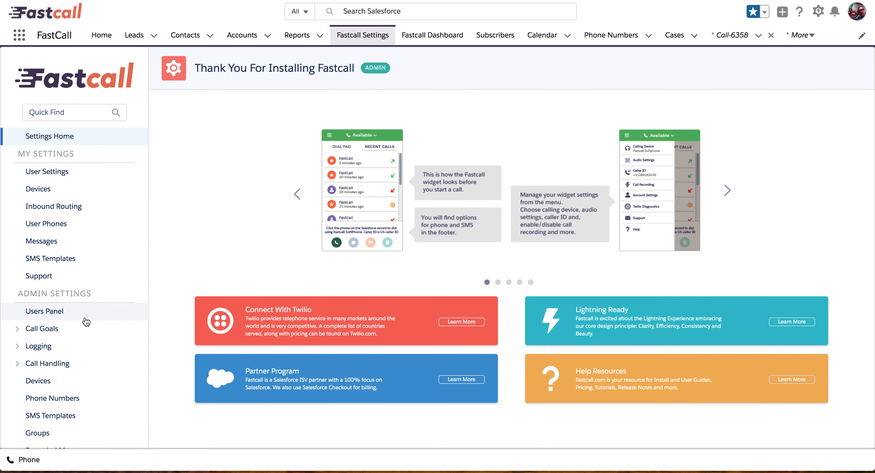
pyautogui.scroll(-4, 87, 322)
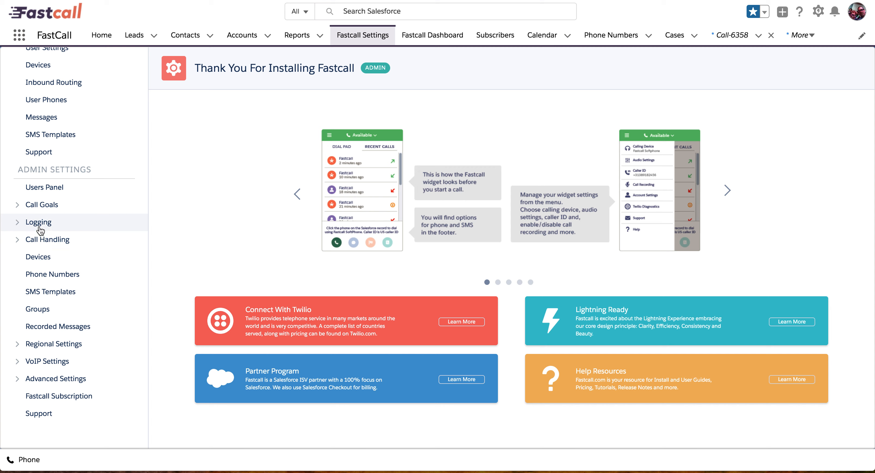
pyautogui.click(40, 224)
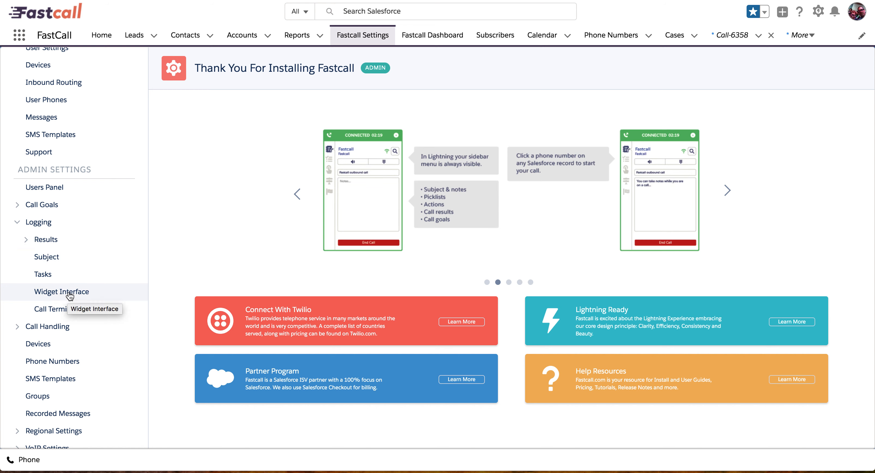
pyautogui.click(62, 298)
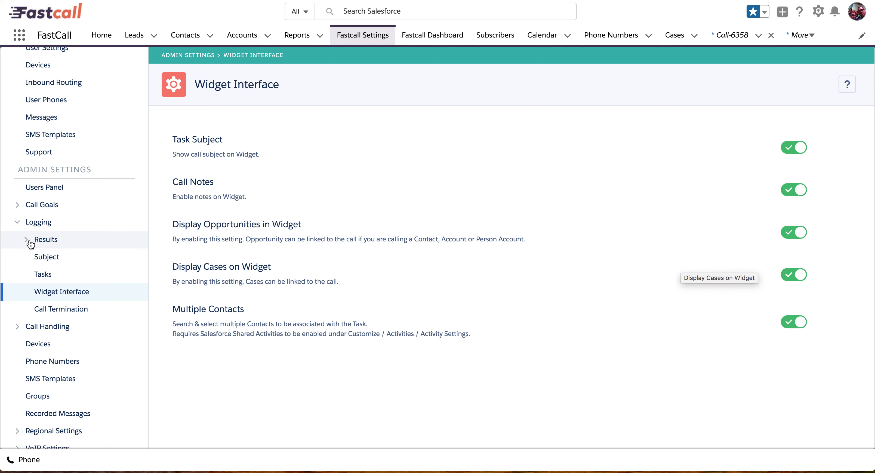
# Open the Tasks logging settings and review the Create Tasks options and Store Notes on Task
pyautogui.click(42, 277)
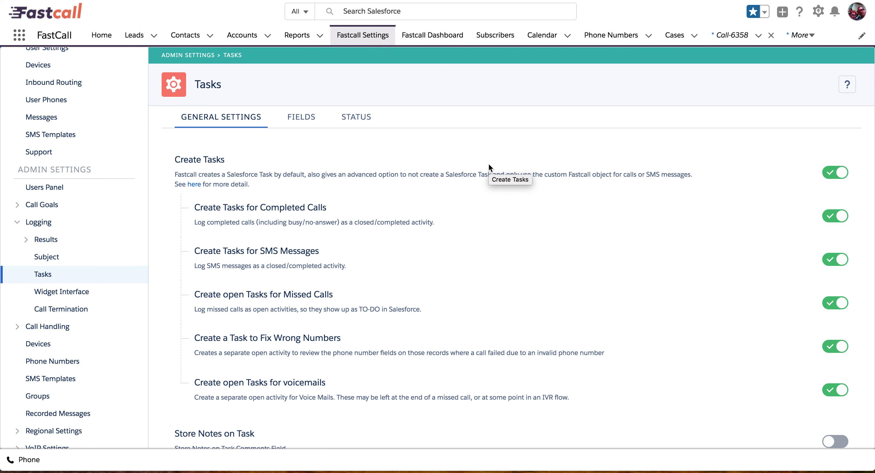
pyautogui.scroll(-1, 489, 164)
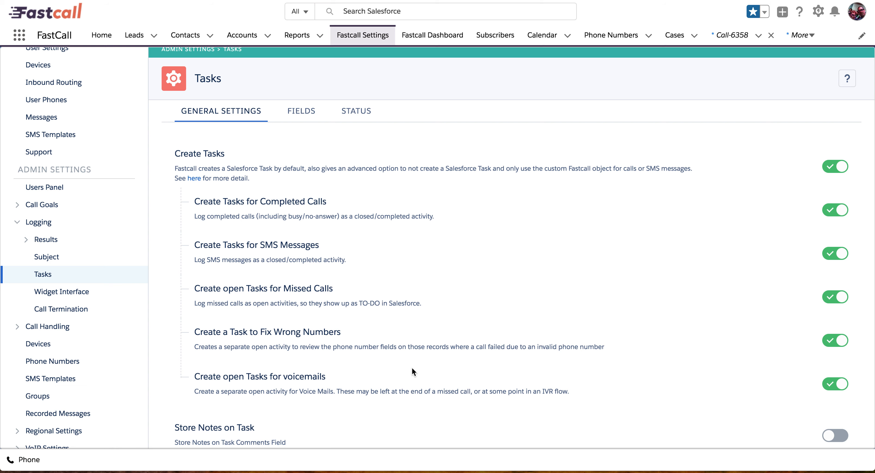
pyautogui.scroll(-3, 413, 369)
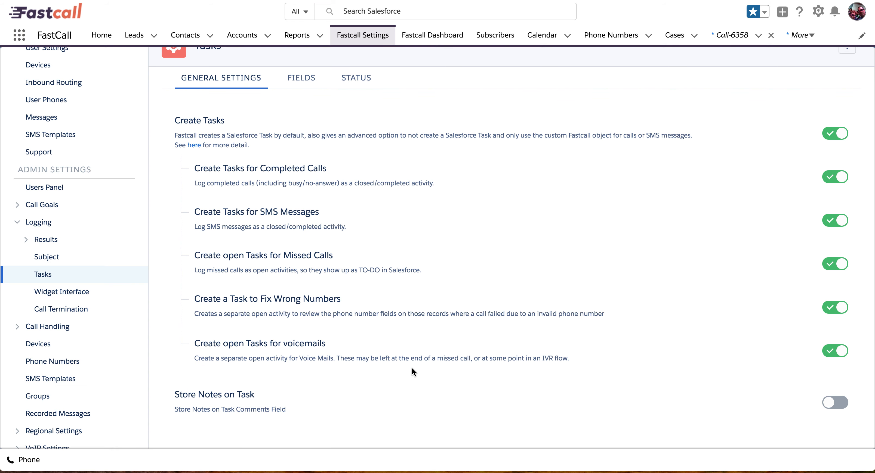
pyautogui.click(828, 135)
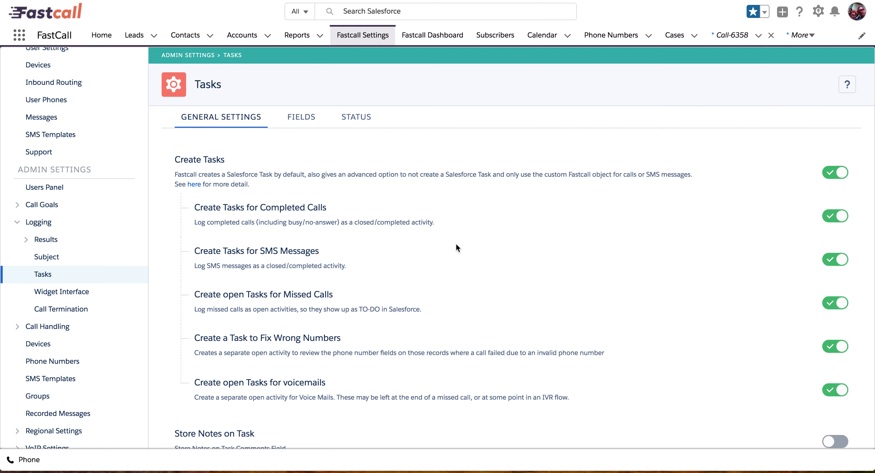
# Open the latest outbound call's task from the phone widget, review its details, and open the related record Call-6364
pyautogui.click(30, 461)
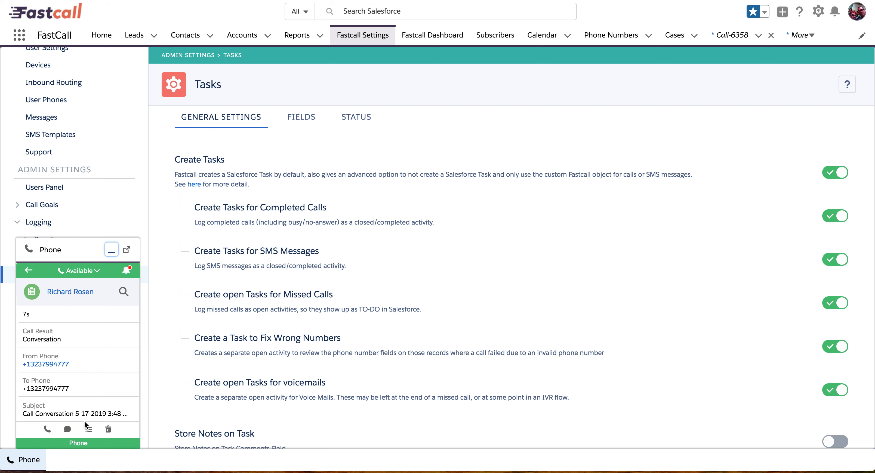
pyautogui.click(88, 430)
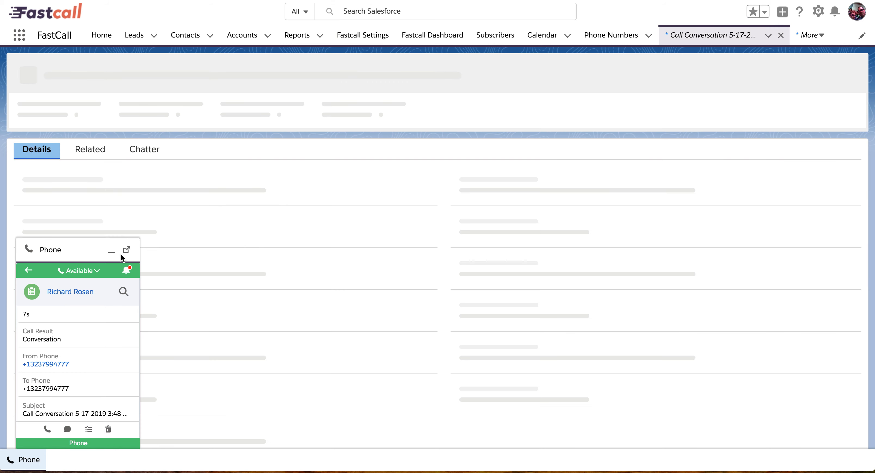
pyautogui.click(111, 253)
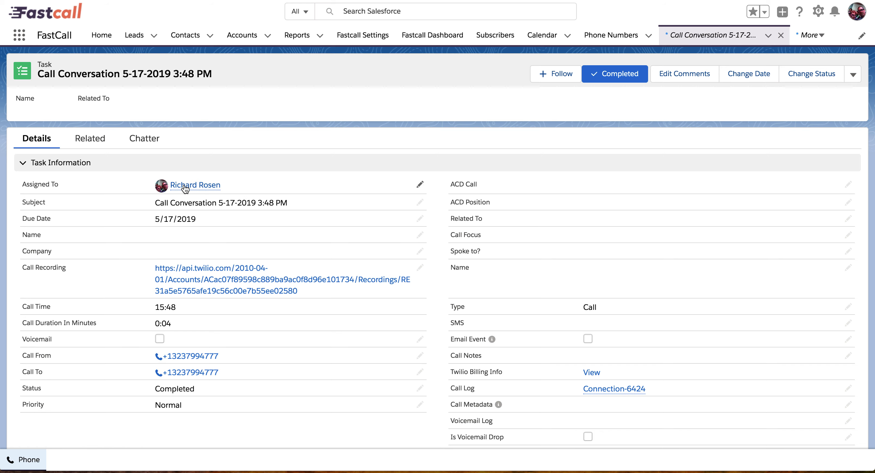
pyautogui.moveTo(185, 188)
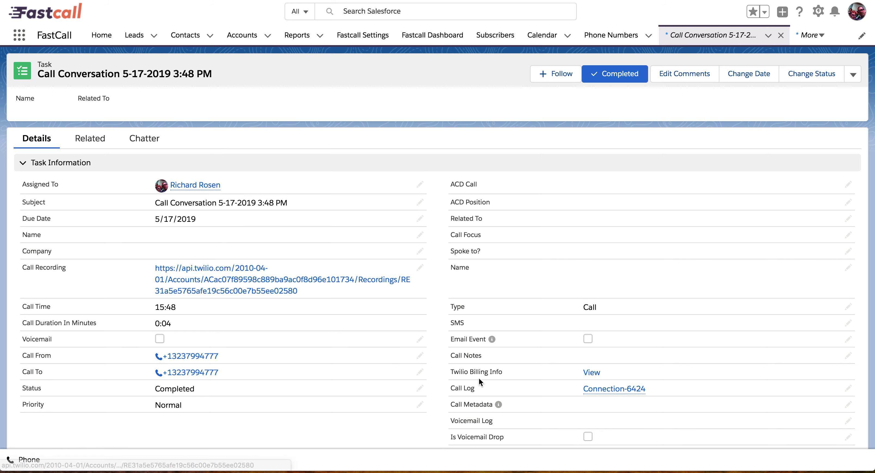
pyautogui.scroll(-3, 541, 339)
pyautogui.scroll(-3, 541, 340)
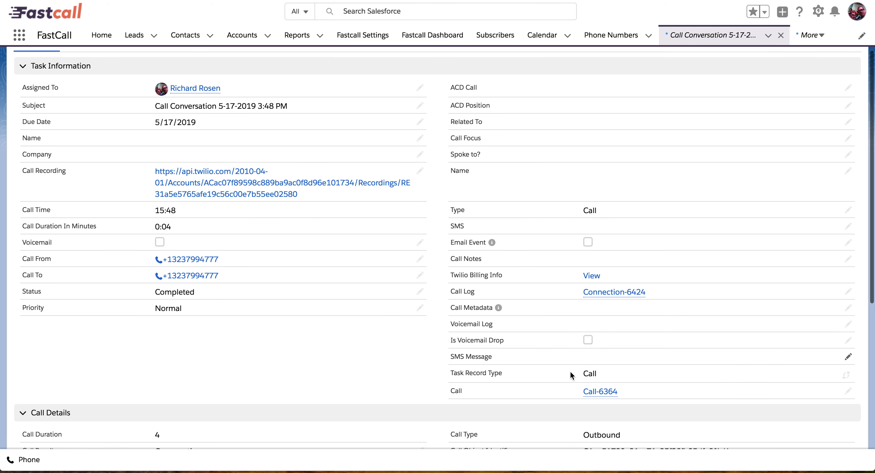
pyautogui.click(593, 392)
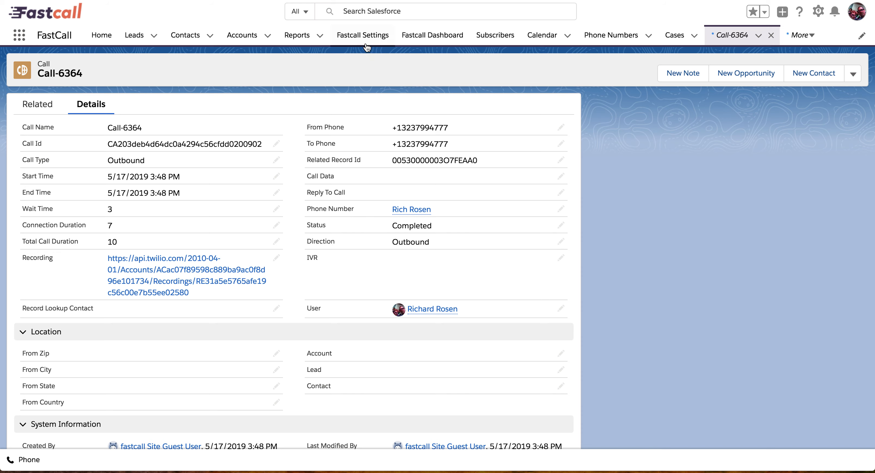
# Open Fastcall Settings and expand the Regional Settings and Logging groups of the admin settings to look over their pages
pyautogui.click(362, 36)
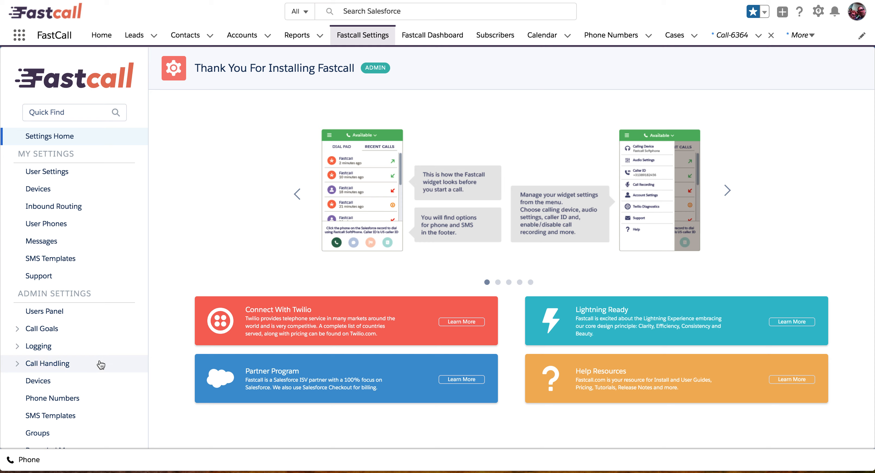
pyautogui.scroll(-5, 101, 365)
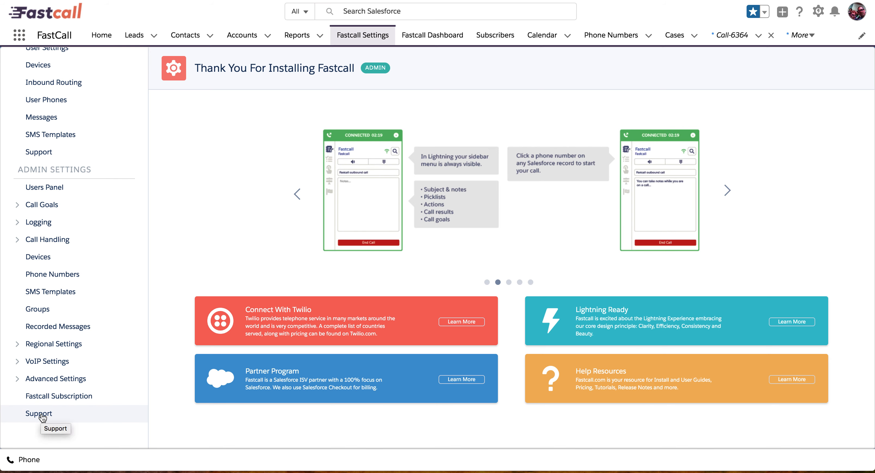
pyautogui.click(39, 346)
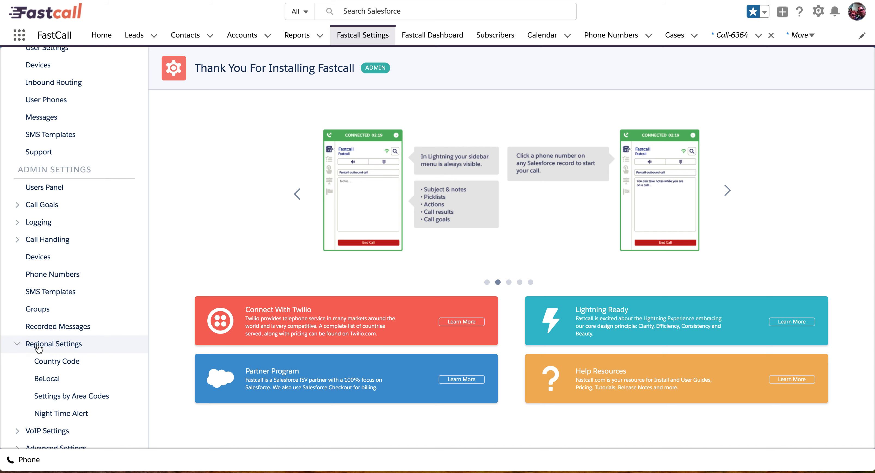
pyautogui.scroll(-2, 39, 348)
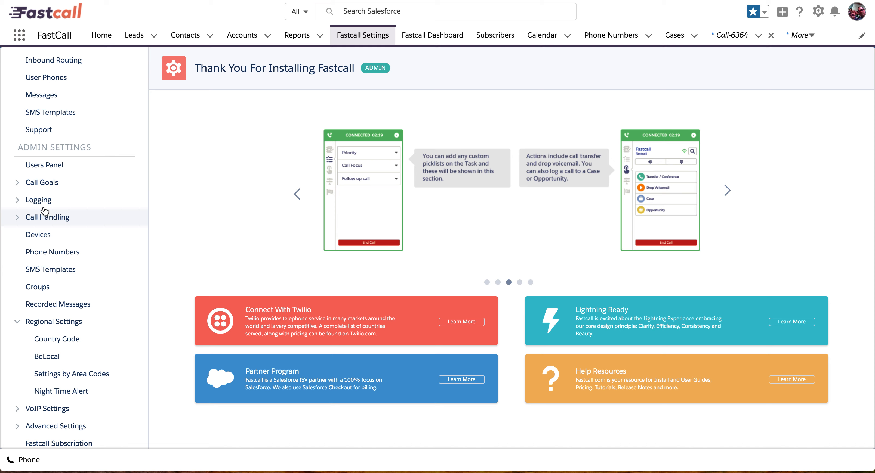
pyautogui.click(39, 200)
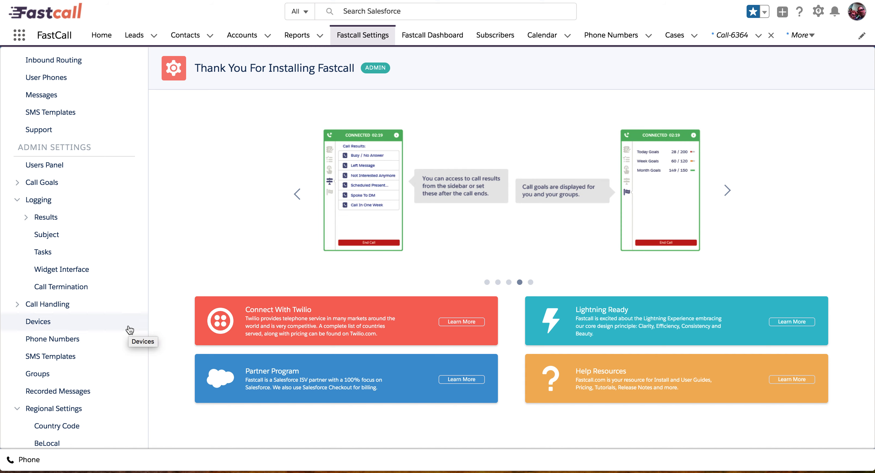
# In the personal User Settings, set Delay Before Switching Status to 15 seconds under Advanced Inbound Settings
pyautogui.scroll(1, 122, 239)
pyautogui.scroll(2, 123, 220)
pyautogui.click(114, 121)
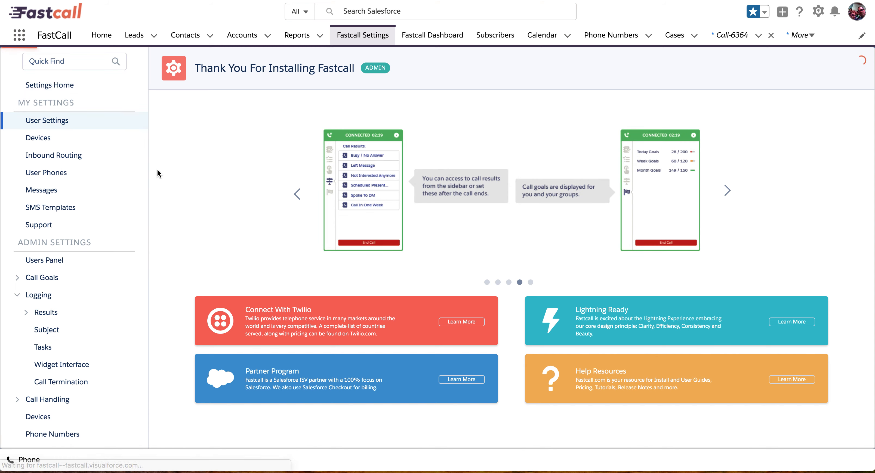
pyautogui.scroll(-5, 258, 279)
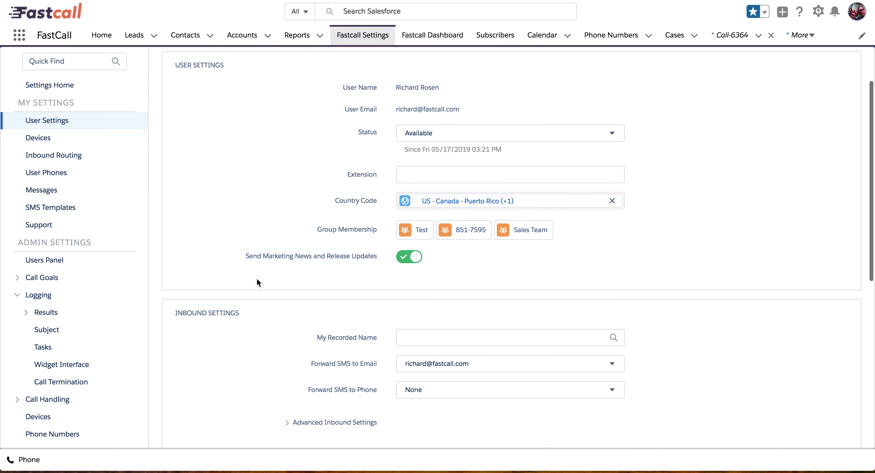
pyautogui.click(311, 353)
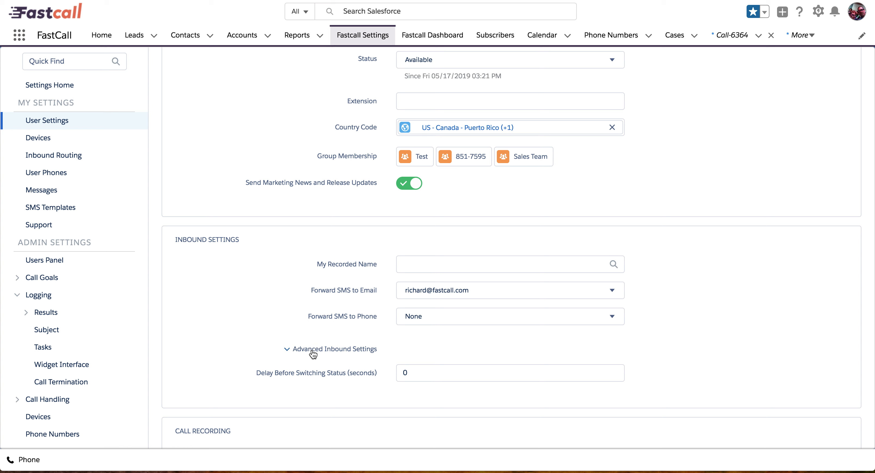
pyautogui.click(349, 353)
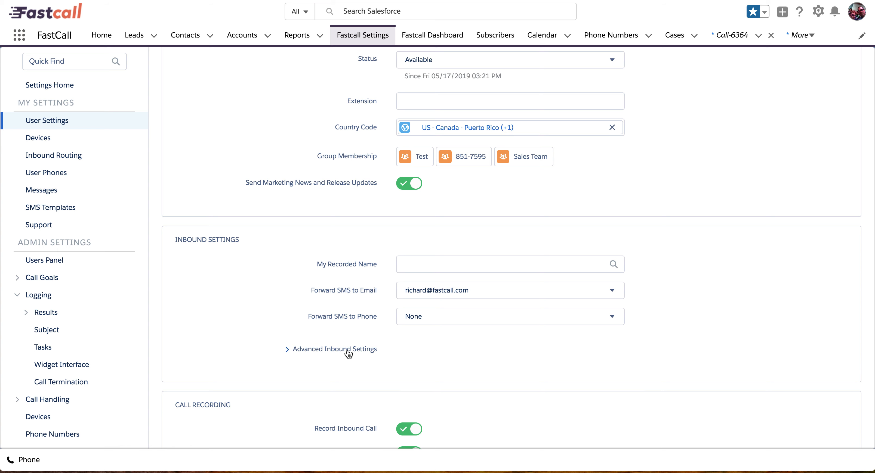
pyautogui.click(349, 352)
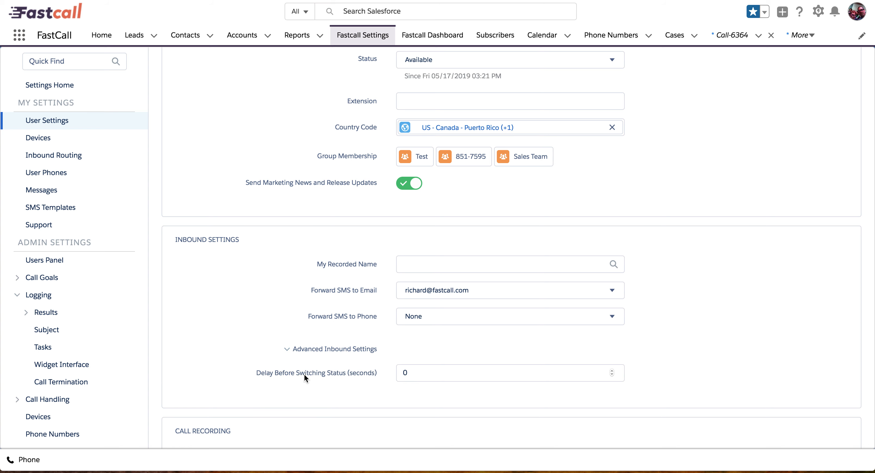
pyautogui.click(387, 372)
pyautogui.click(771, 359)
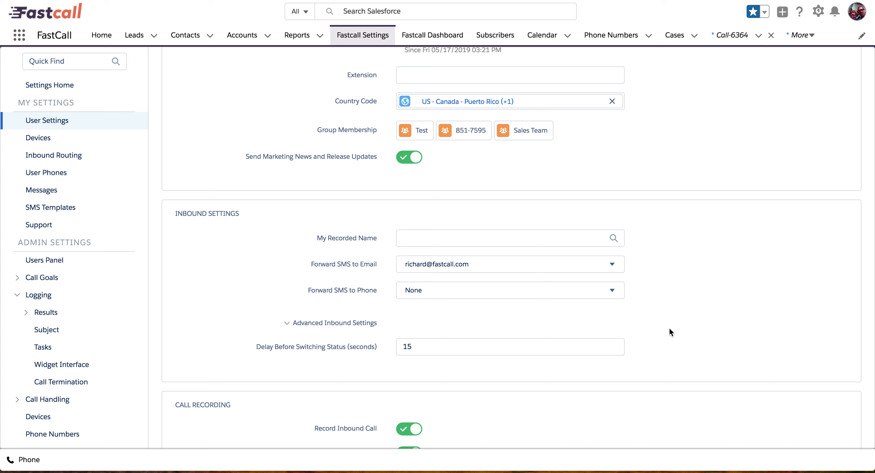
# Open the Fastcall Dashboard call list and view the details of Call-6364 and the Call Navigator of Call-6363
pyautogui.click(445, 36)
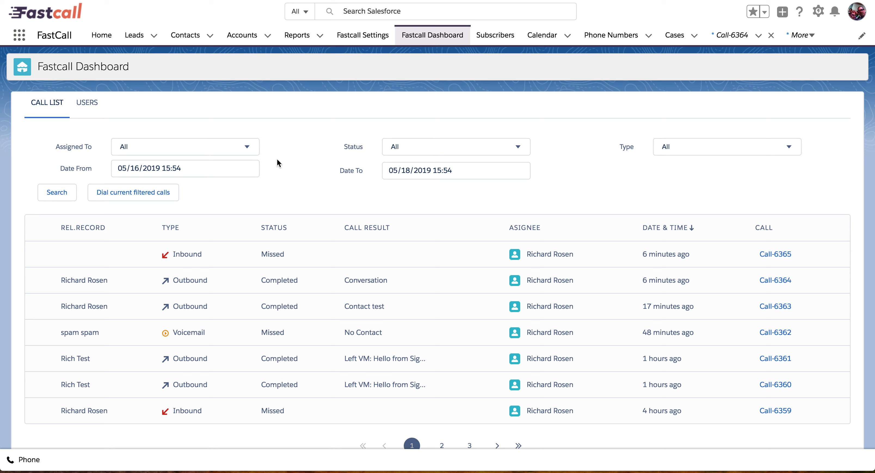
pyautogui.click(275, 289)
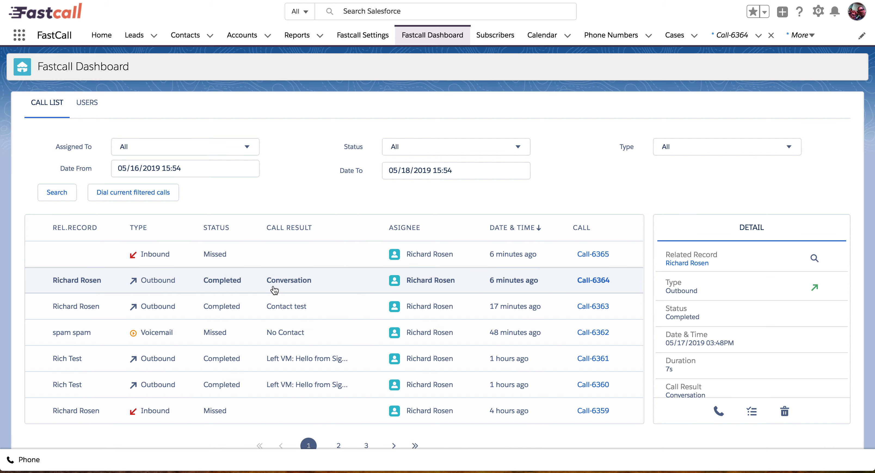
pyautogui.click(306, 308)
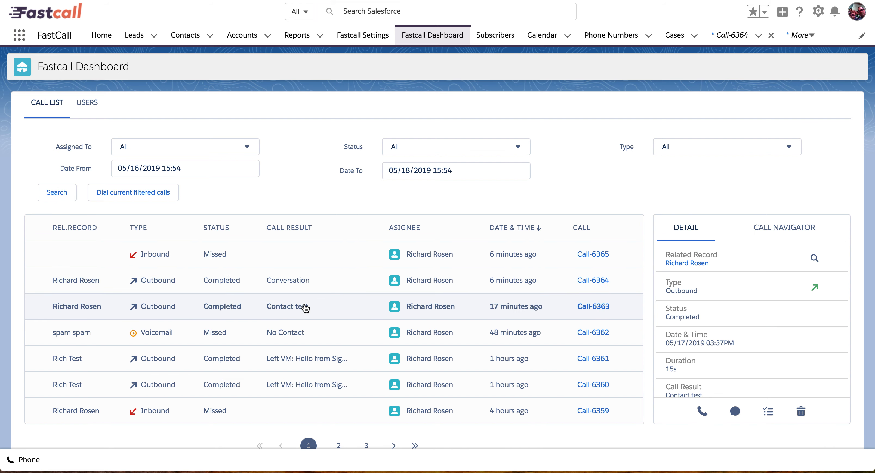
pyautogui.click(775, 231)
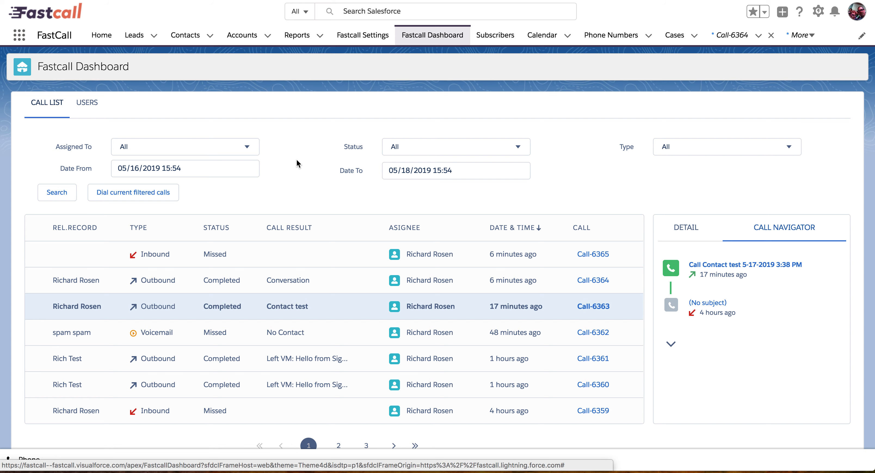
# Review the available Type and Status filter options of the dashboard call list without changing either filter
pyautogui.scroll(-1, 296, 161)
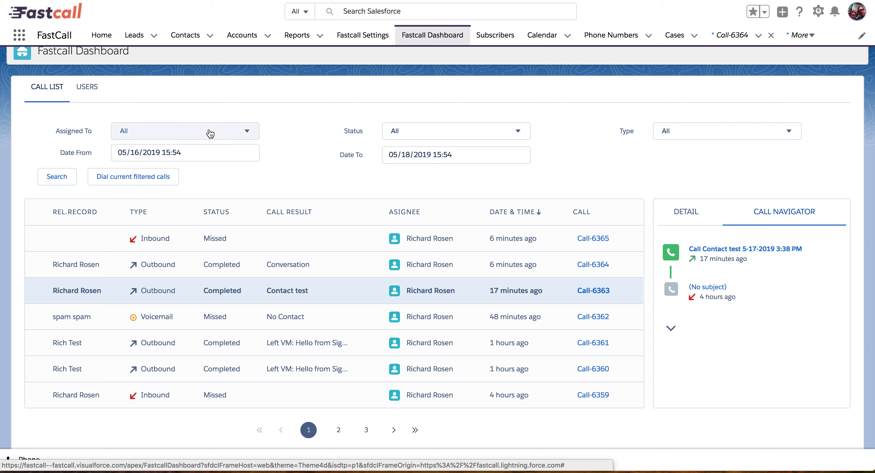
pyautogui.click(682, 132)
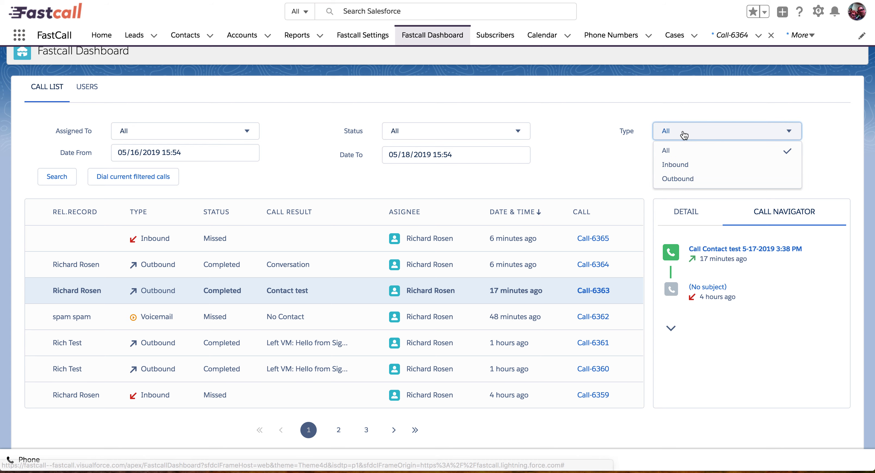
pyautogui.click(439, 136)
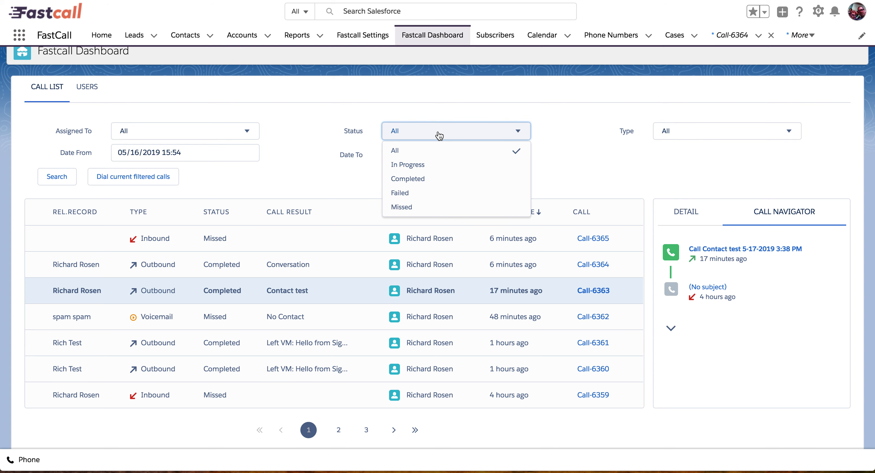
pyautogui.click(285, 131)
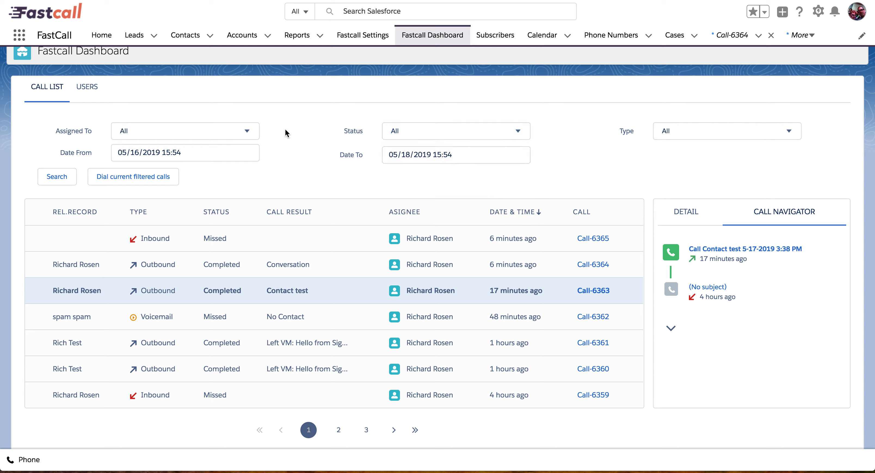